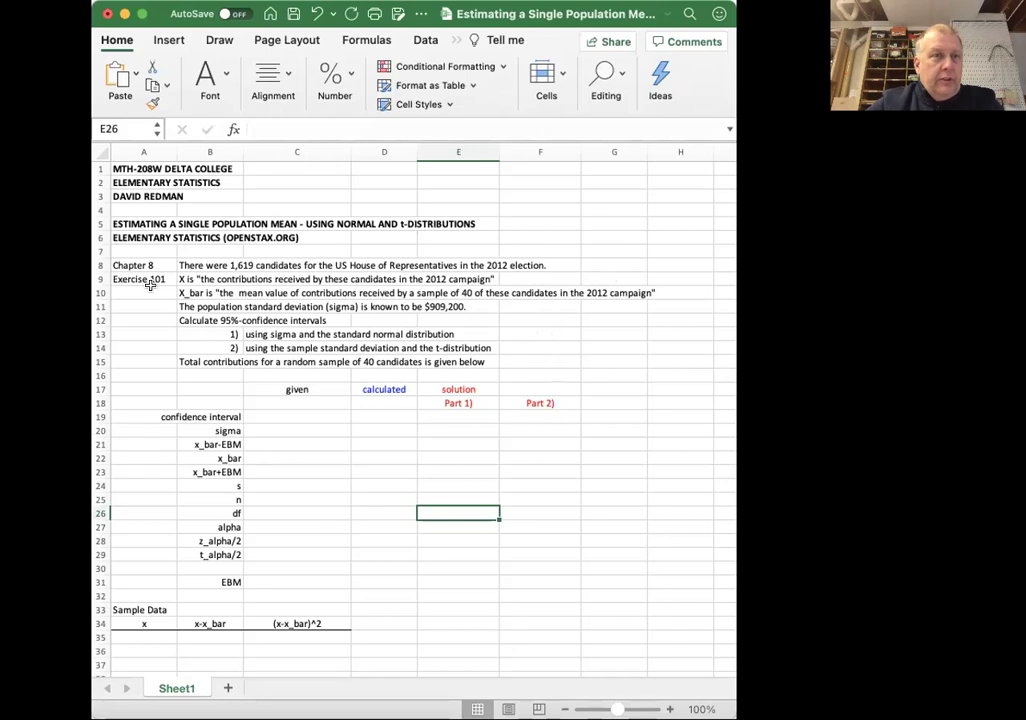
# Examine the exercise statement in rows 9 to 15: the definitions of X and X_bar, the known sigma and the required confidence intervals
pyautogui.click(240, 282)
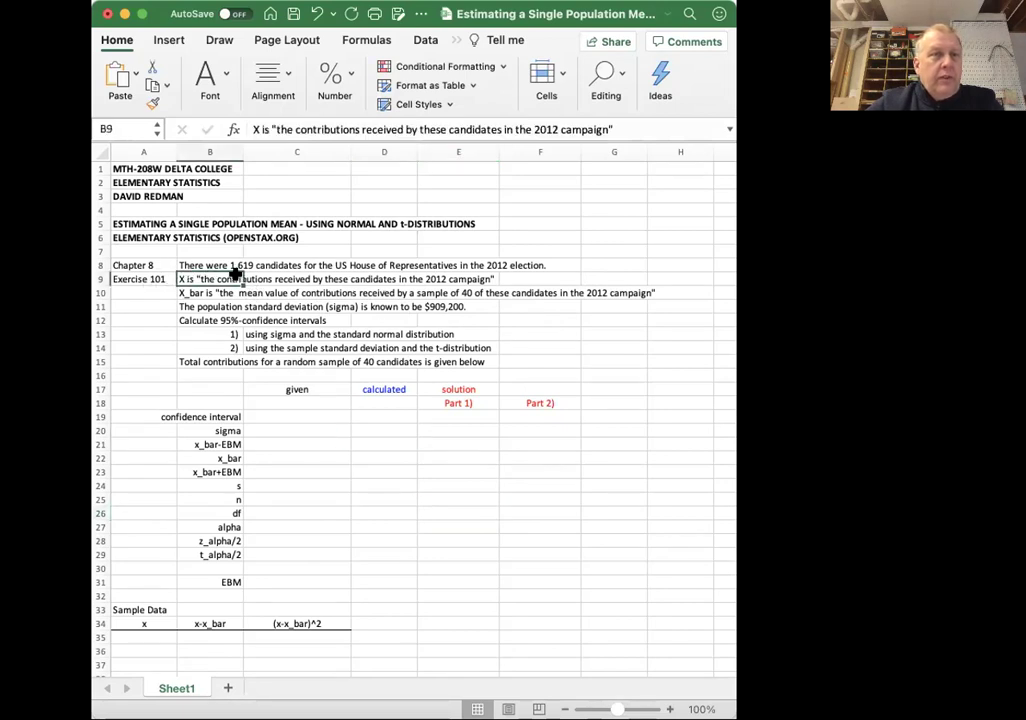
pyautogui.moveTo(236, 279); pyautogui.dragTo(445, 279)
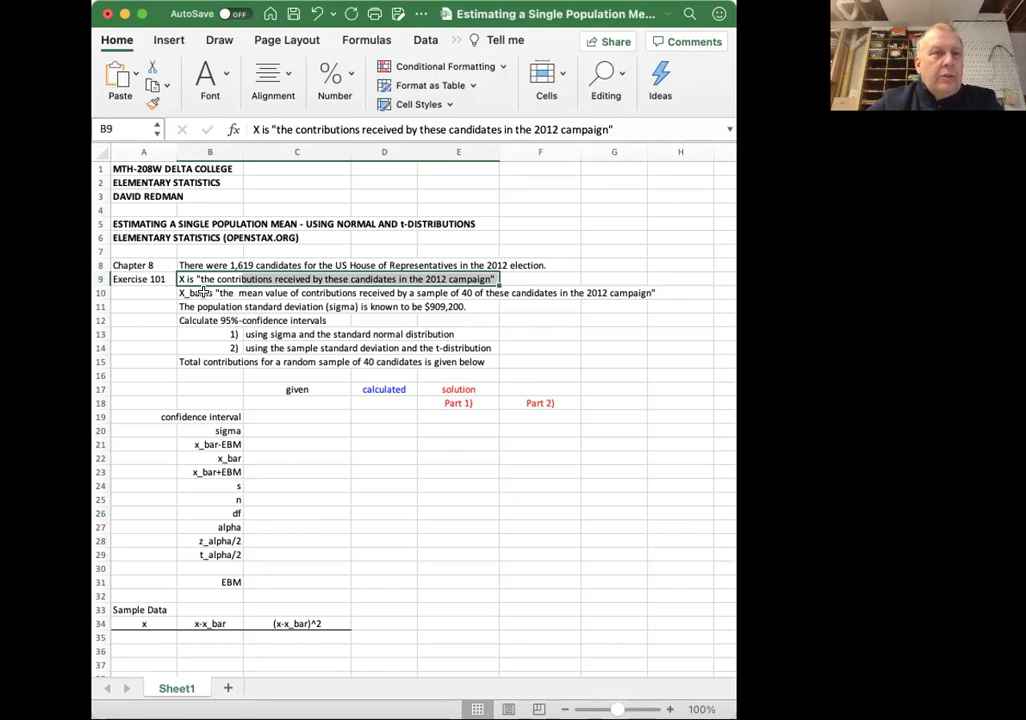
pyautogui.moveTo(203, 291); pyautogui.dragTo(680, 293)
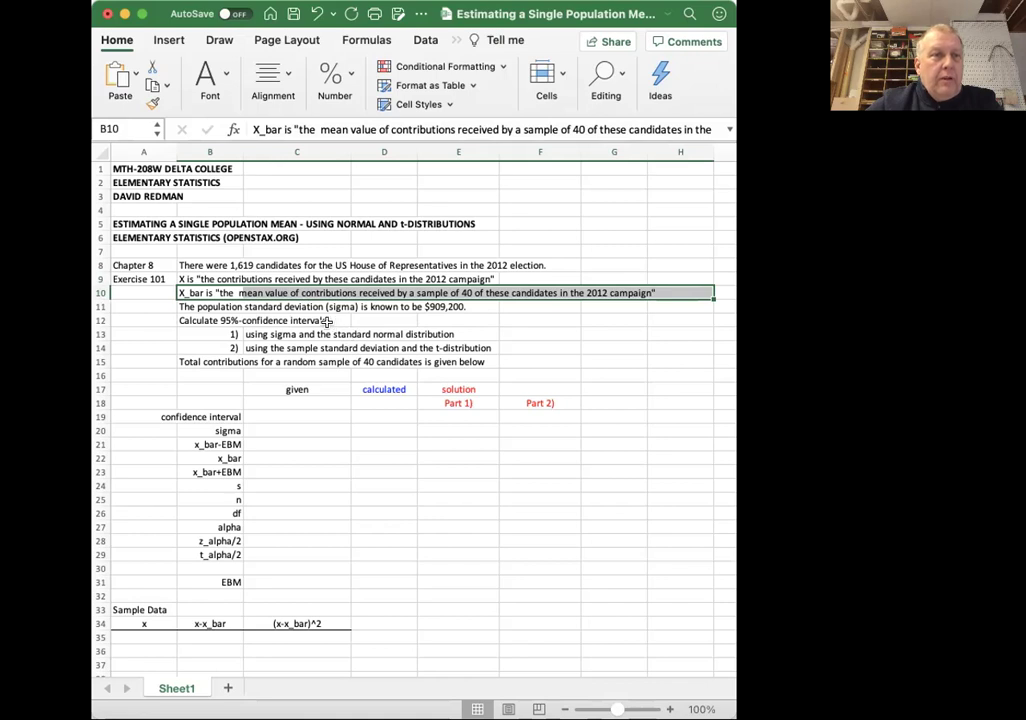
pyautogui.click(327, 321)
pyautogui.moveTo(216, 306); pyautogui.dragTo(465, 306)
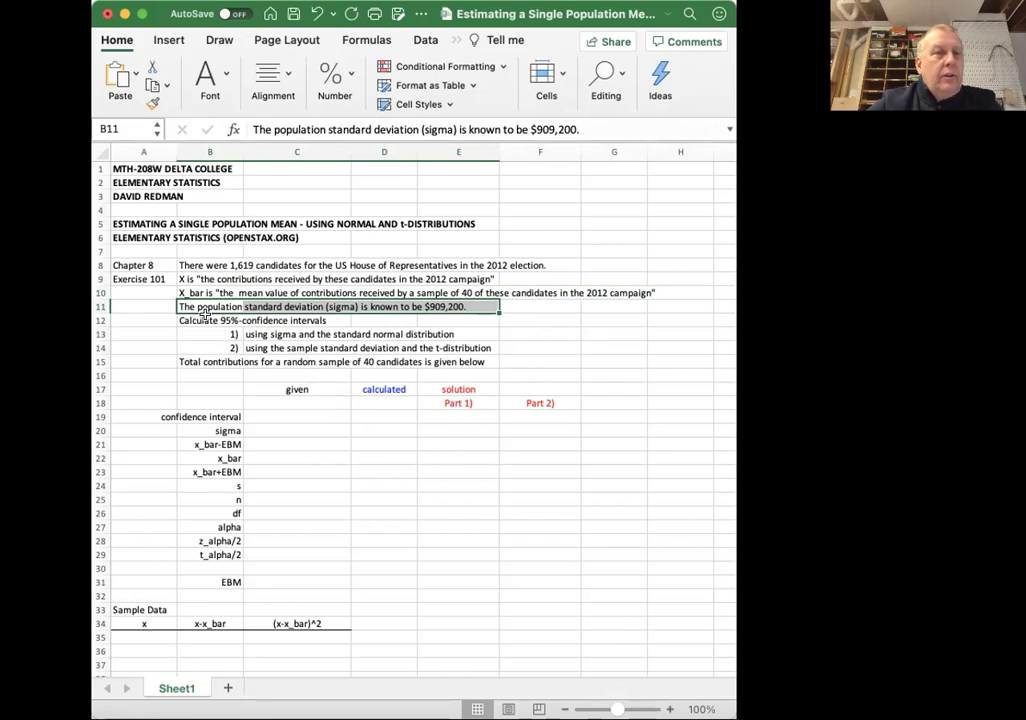
pyautogui.moveTo(205, 320); pyautogui.dragTo(468, 364)
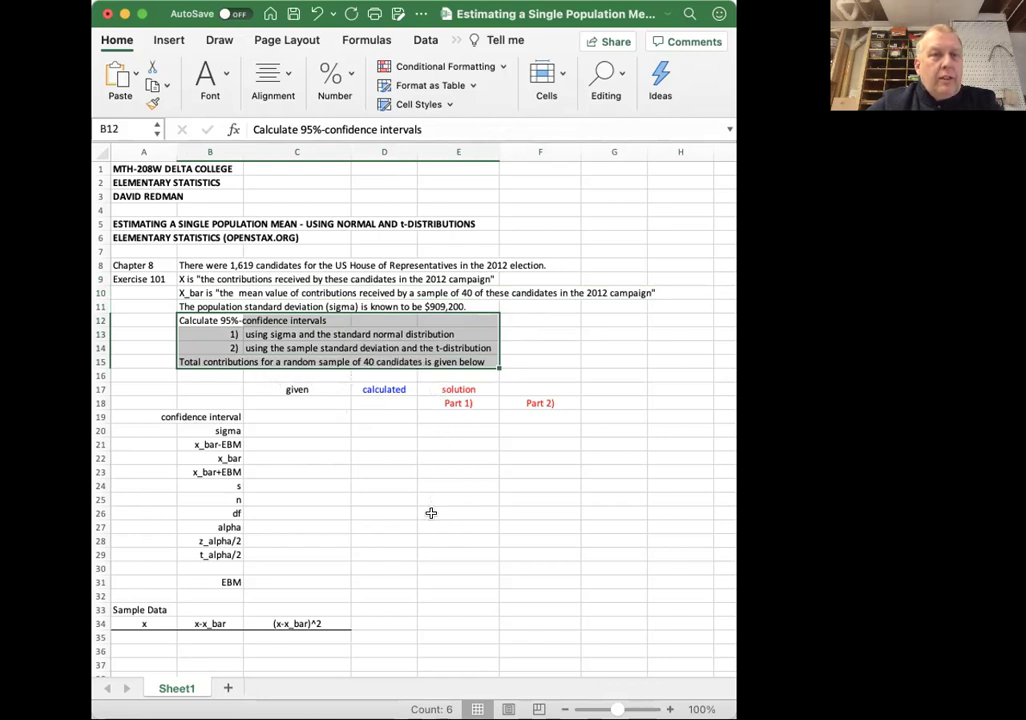
pyautogui.scroll(1, 431, 514)
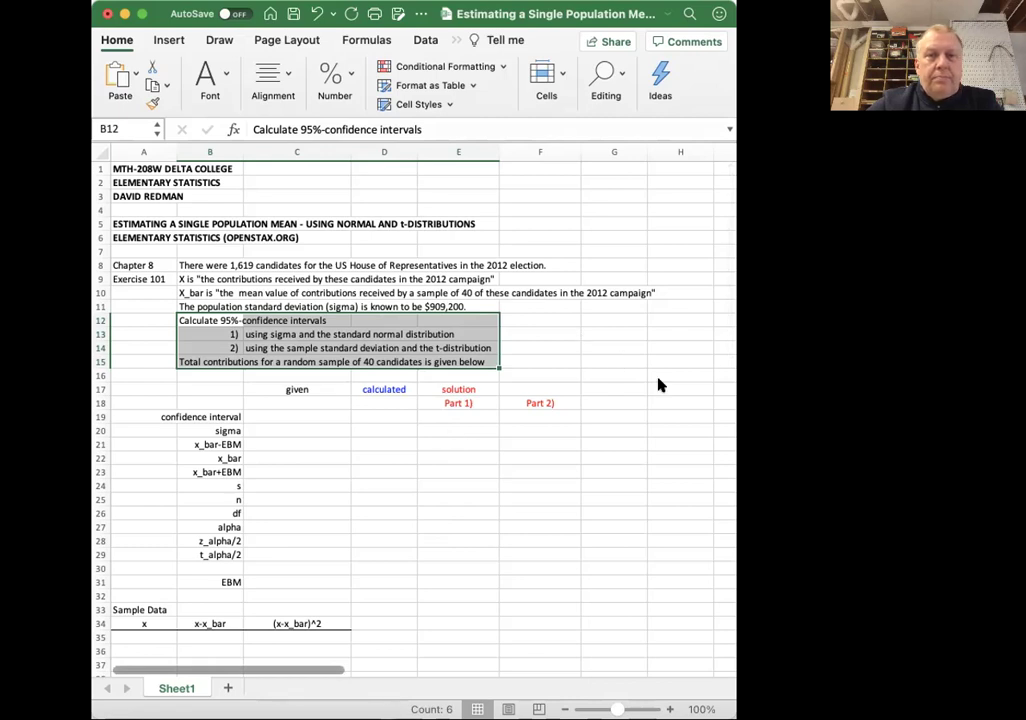
# Copy the values of Table 8.11 from the OpenStax page in the browser into the Excel sheet starting at D37, as plain unformatted numbers
pyautogui.press('super+Tab')
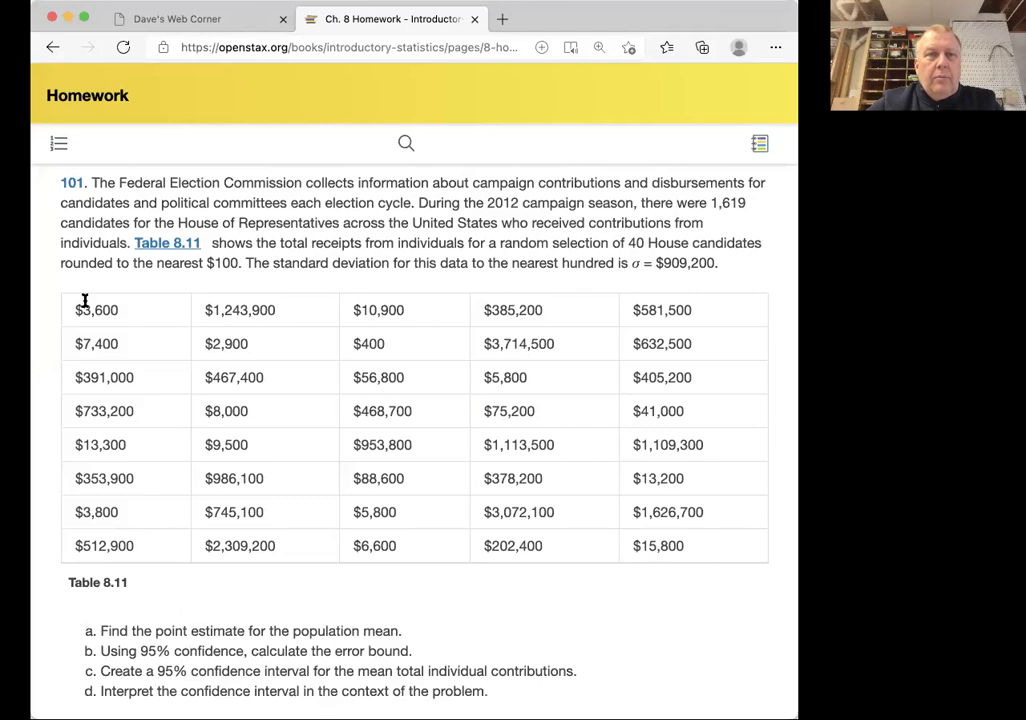
pyautogui.moveTo(70, 312); pyautogui.dragTo(714, 546)
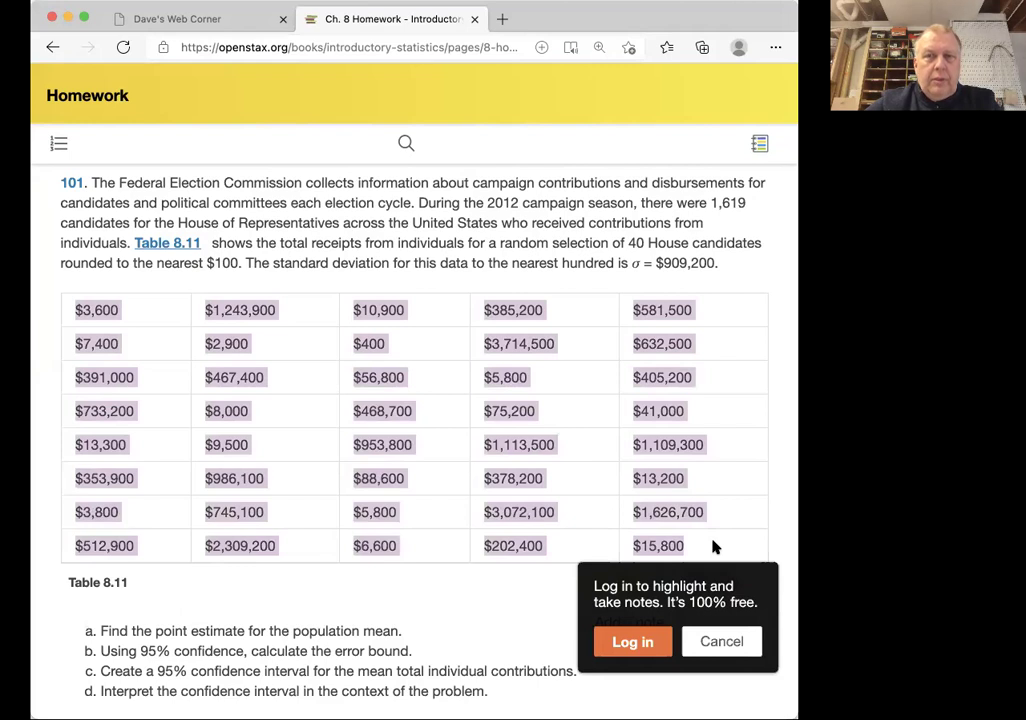
pyautogui.press('super+Tab')
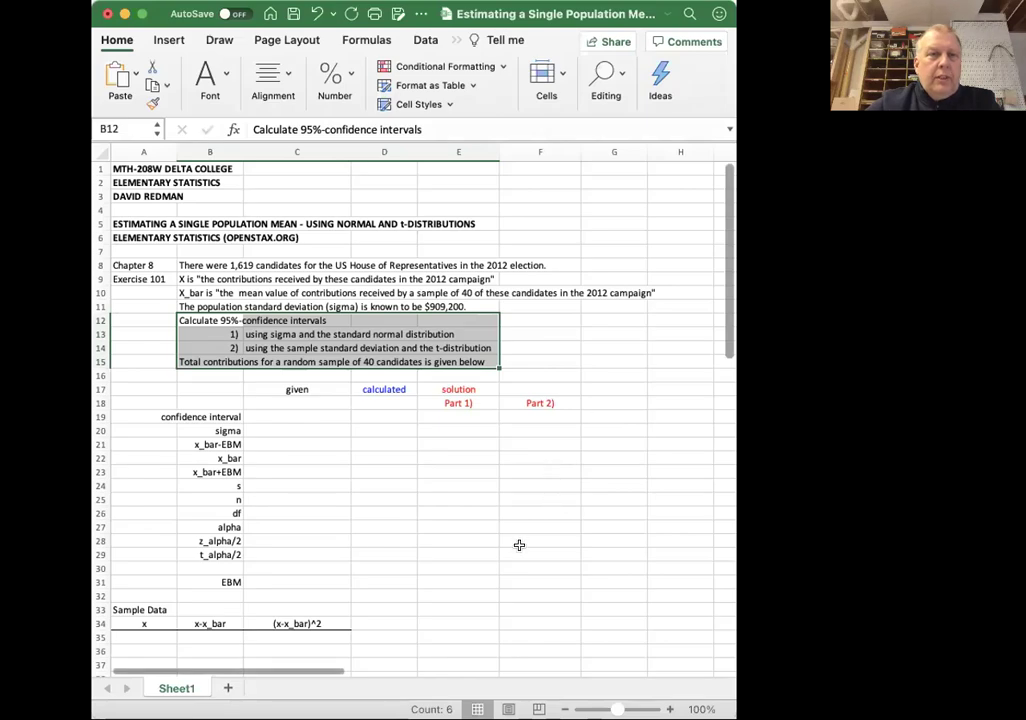
pyautogui.scroll(-6, 521, 547)
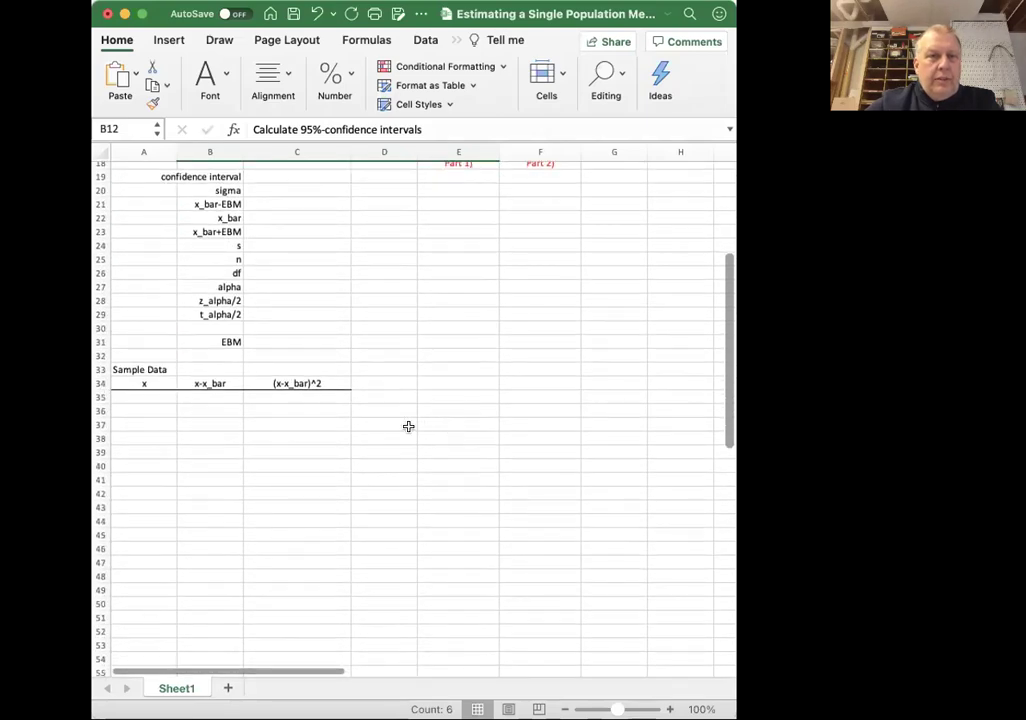
pyautogui.click(407, 425)
pyautogui.write('$3,600\t$1,243,900\t$10,900\t$385,200\t$581,500 $7,400\t$2,900\t$400\t$3,714,500\t$632,500 $391,000\t$467,400\t$56,800\t$5,800\t$405,200 $733,200\t$8,000\t$468,700\t$75,200\t$41,000 $13,300\t$9,500\t$953,800\t$1,113,500\t$1,109,300 $353,900\t$986,100\t$88,600\t$378,200\t$13,200 $3,800\t$745,100\t$5,800\t$3,072,100\t$1,626,700 $512,900\t$2,300,200\t$6,600\t$202,400\t$15,800')
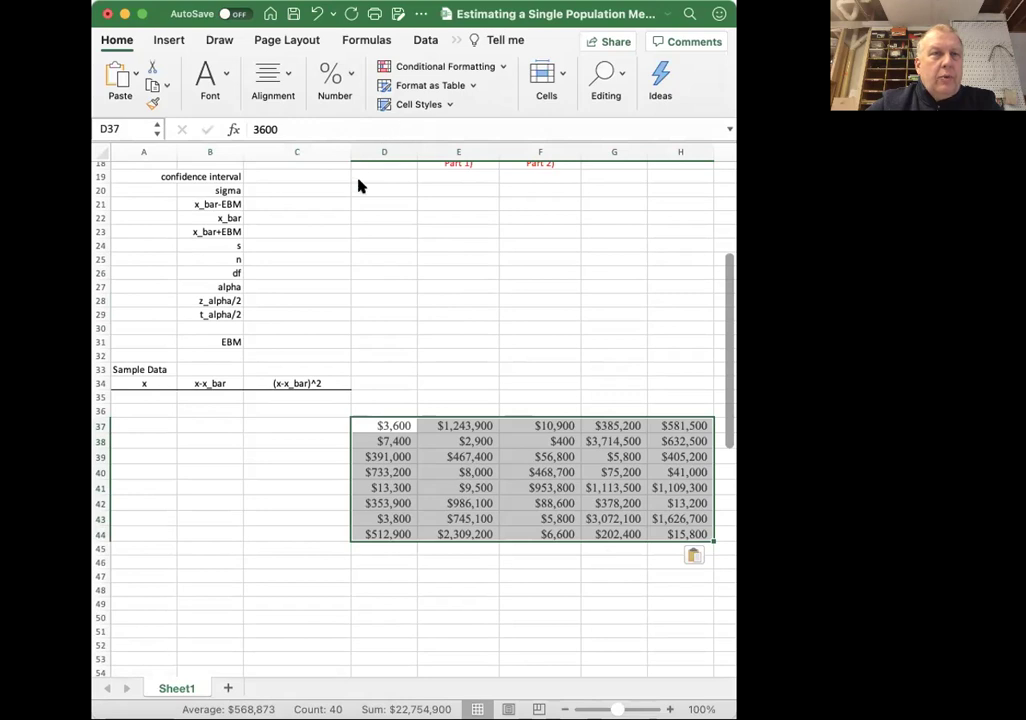
pyautogui.press('super+z')
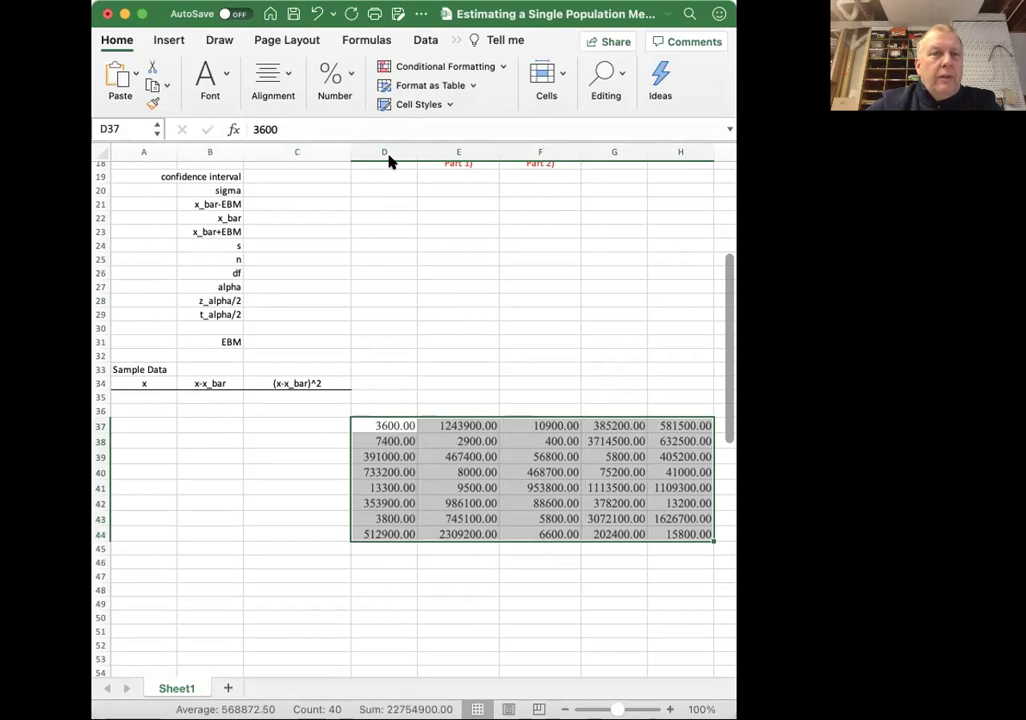
pyautogui.press('super+z')
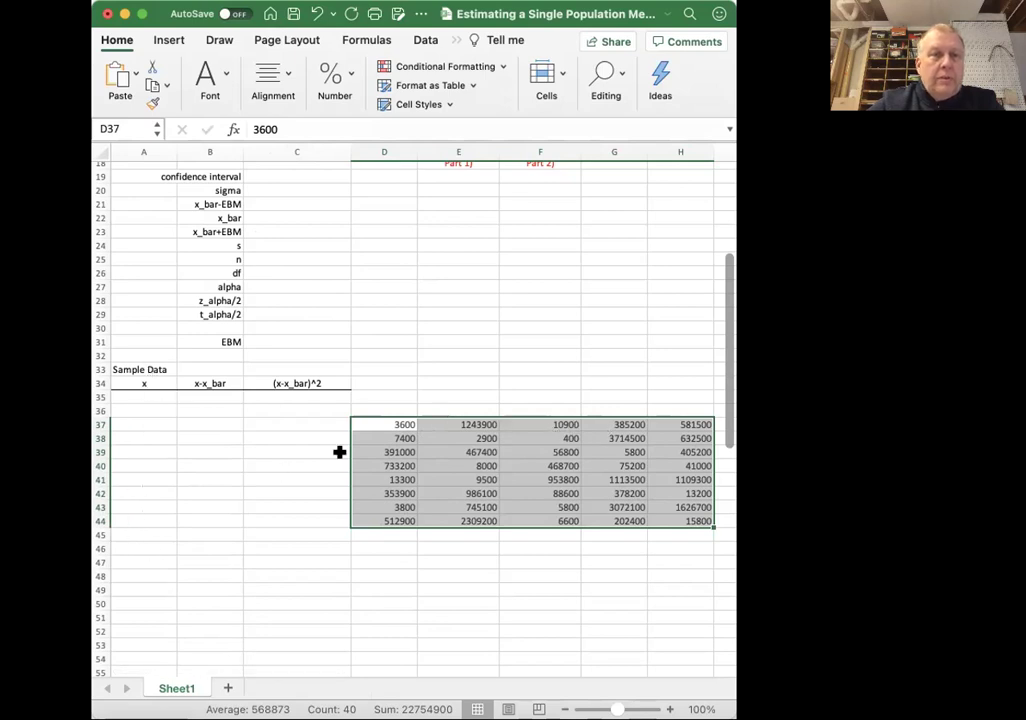
# Rearrange the pasted five-column data block into one continuous column of values starting at F29
pyautogui.moveTo(403, 420); pyautogui.dragTo(472, 518)
pyautogui.moveTo(411, 411); pyautogui.dragTo(548, 313)
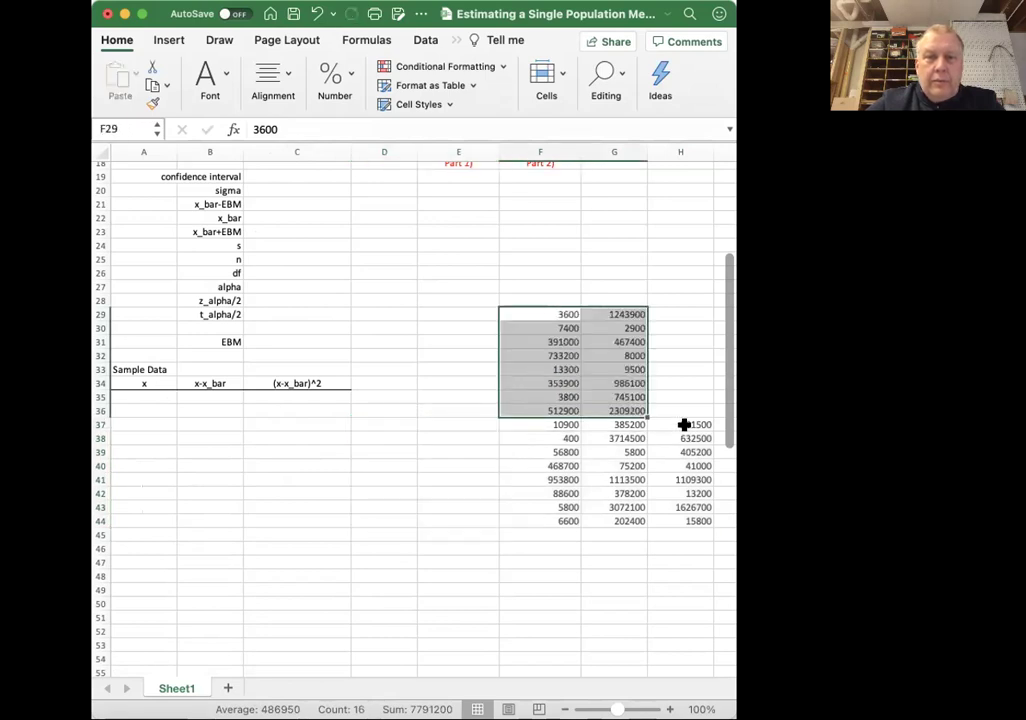
pyautogui.moveTo(682, 424); pyautogui.dragTo(609, 625)
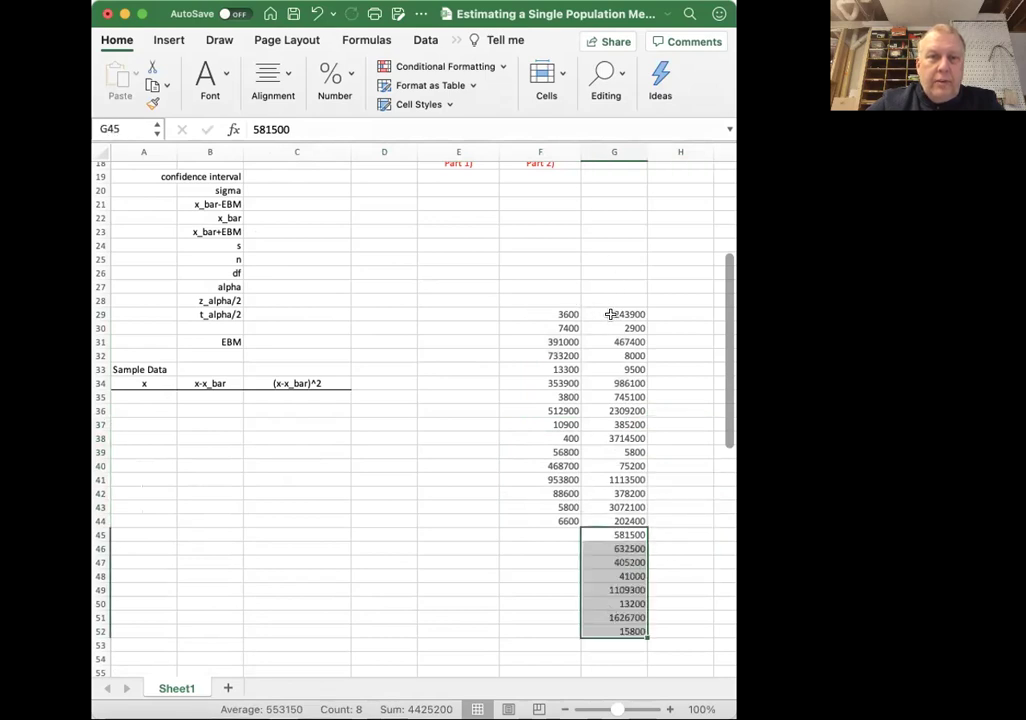
pyautogui.moveTo(610, 314); pyautogui.dragTo(614, 631)
pyautogui.moveTo(612, 305); pyautogui.dragTo(567, 541)
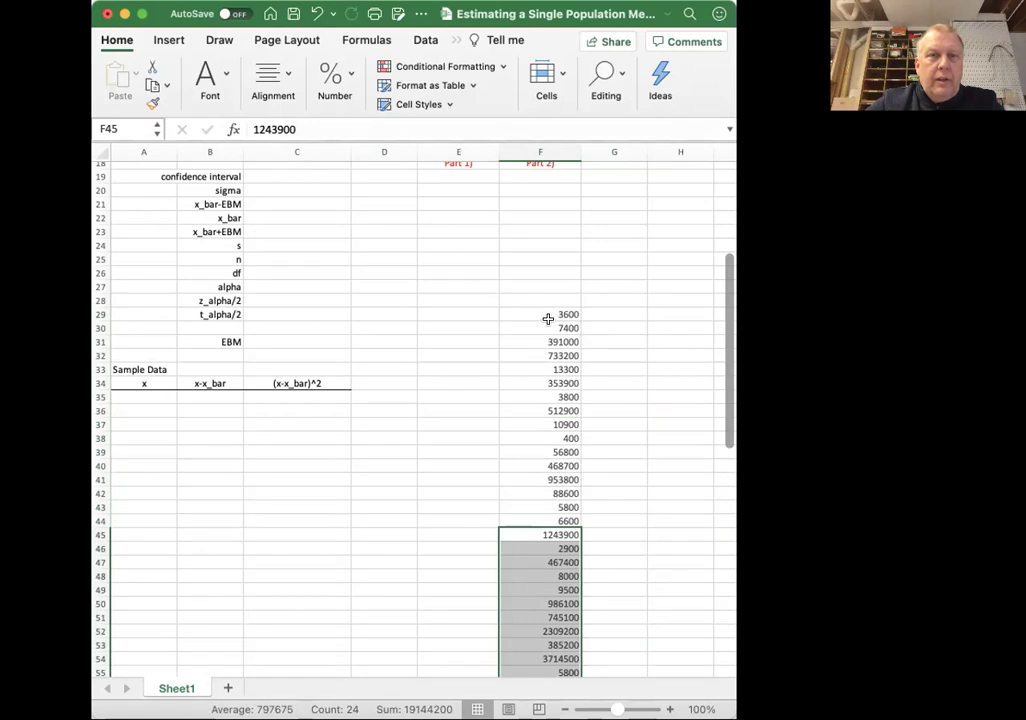
# Sort the whole column of contribution values starting at F29 in ascending order
pyautogui.moveTo(547, 316); pyautogui.dragTo(550, 582)
pyautogui.scroll(8, 565, 469)
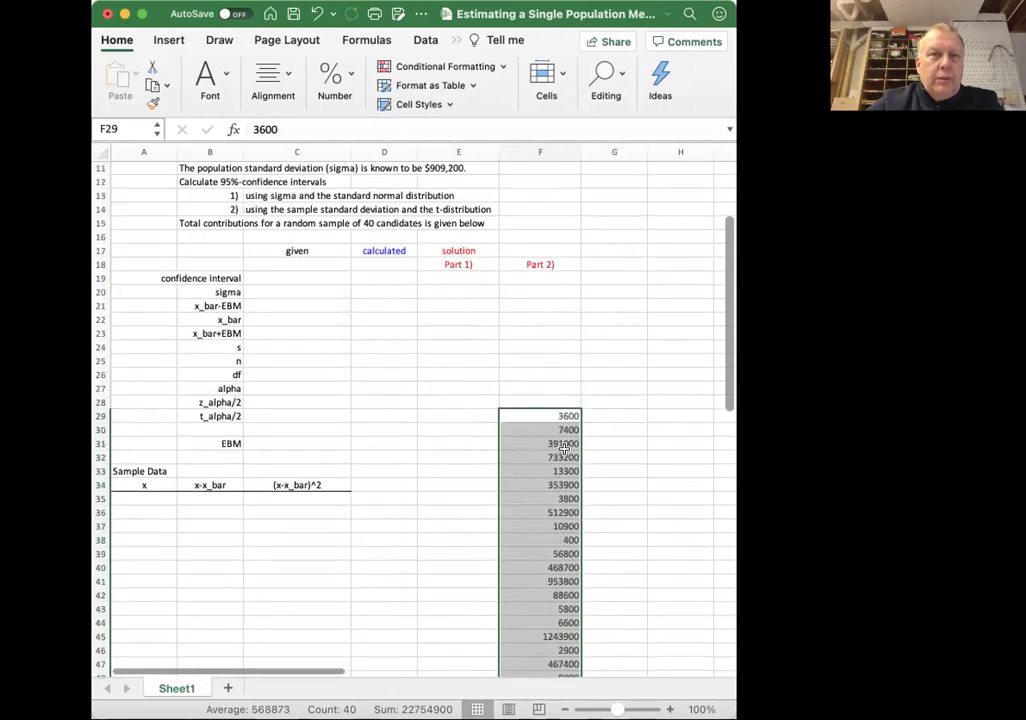
pyautogui.scroll(-1, 420, 286)
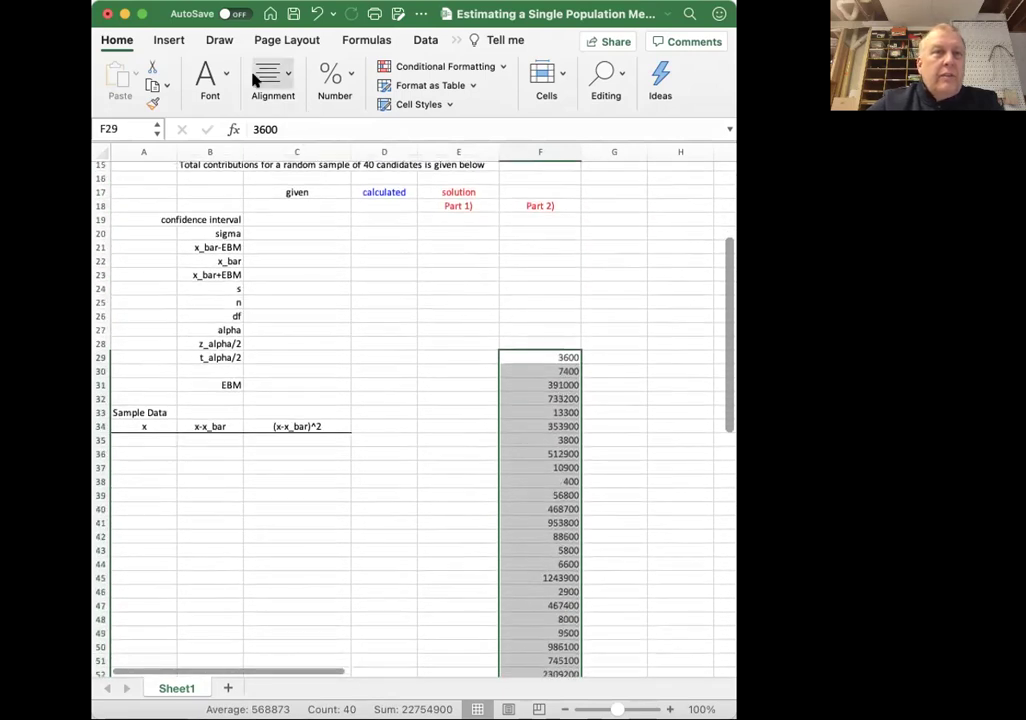
pyautogui.click(420, 42)
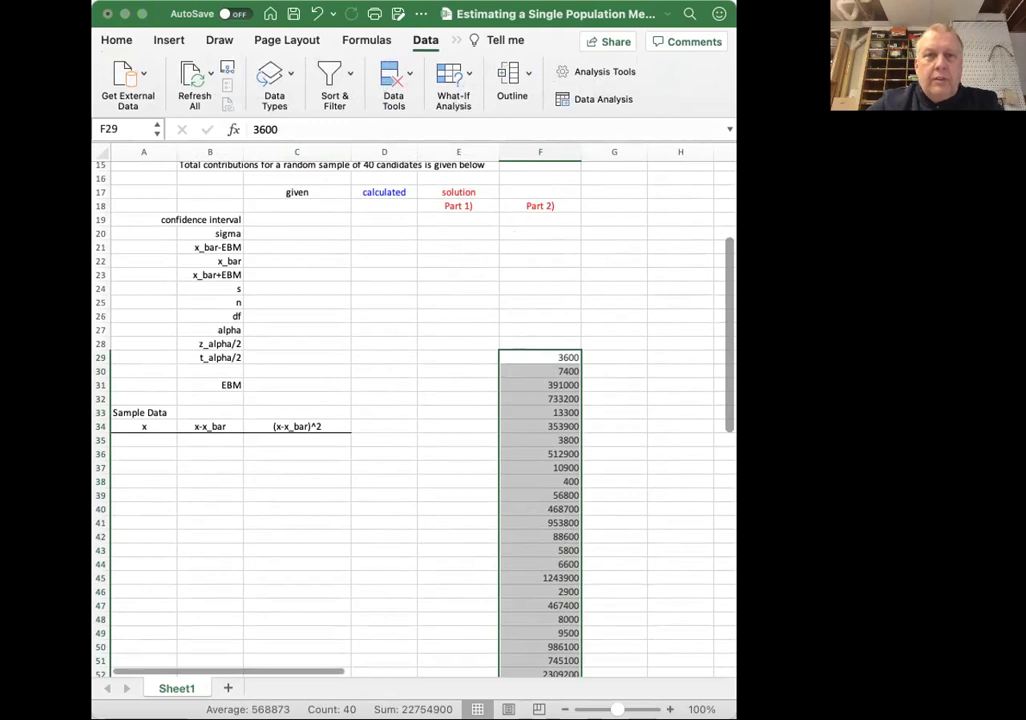
pyautogui.scroll(-10, 657, 395)
pyautogui.scroll(5, 657, 410)
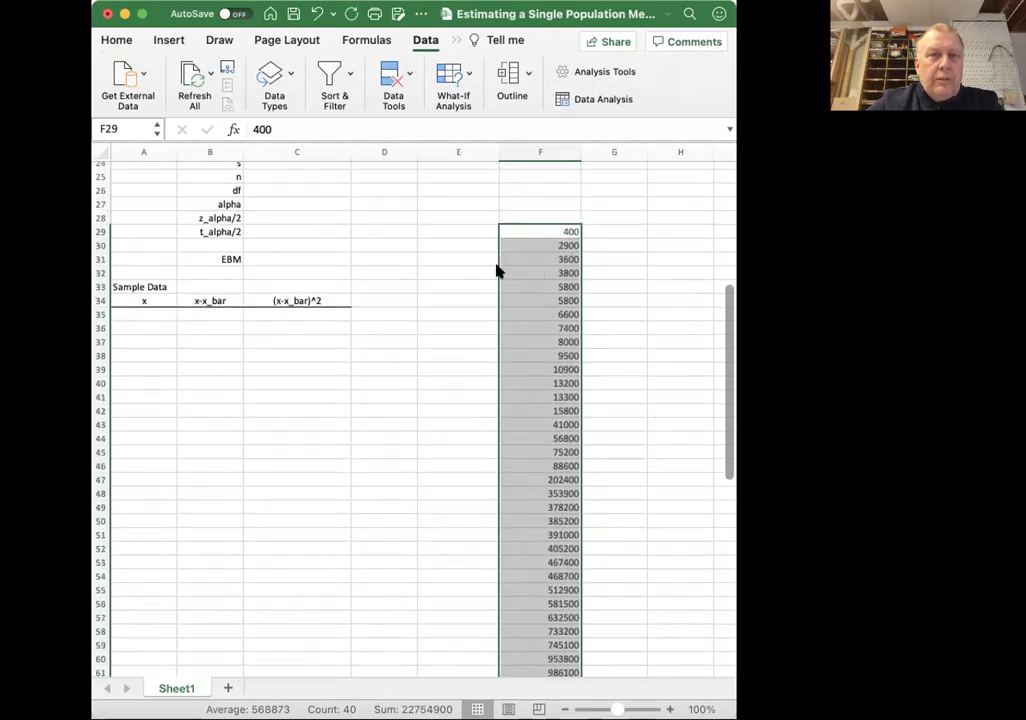
# Move the sorted contribution values under the x heading of the Sample Data table, starting at A35
pyautogui.moveTo(497, 270); pyautogui.dragTo(161, 359)
pyautogui.scroll(3, 246, 366)
pyautogui.scroll(6, 246, 366)
pyautogui.scroll(-2, 246, 366)
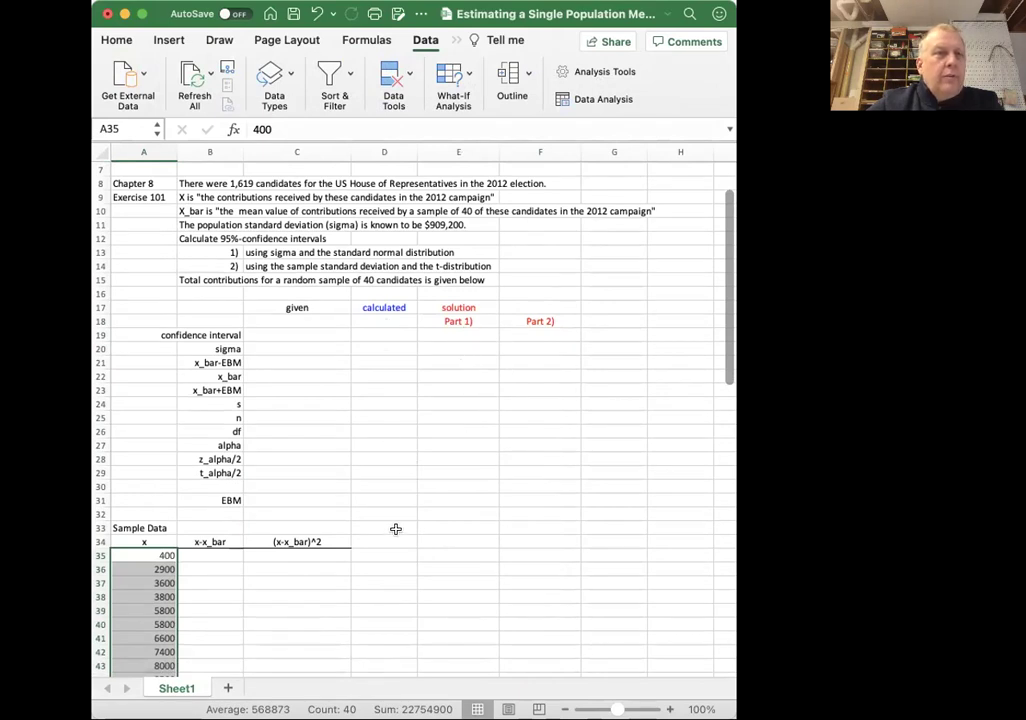
# Enter the given sigma of 909200 in C20 and the sample size n of 40 in C25
pyautogui.click(282, 348)
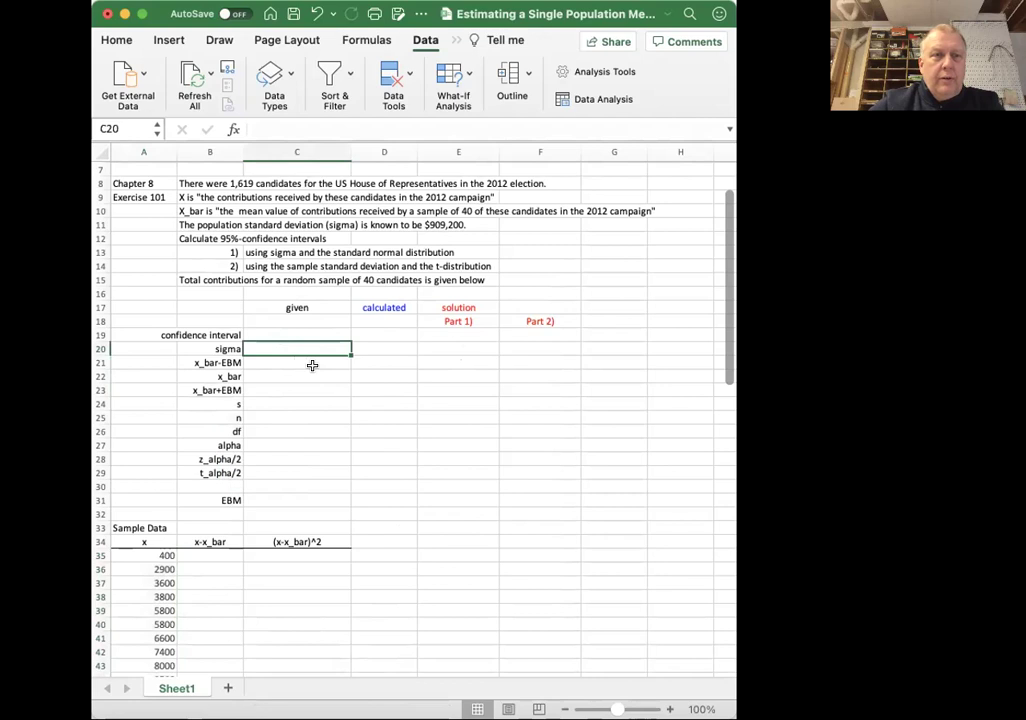
pyautogui.write('909200')
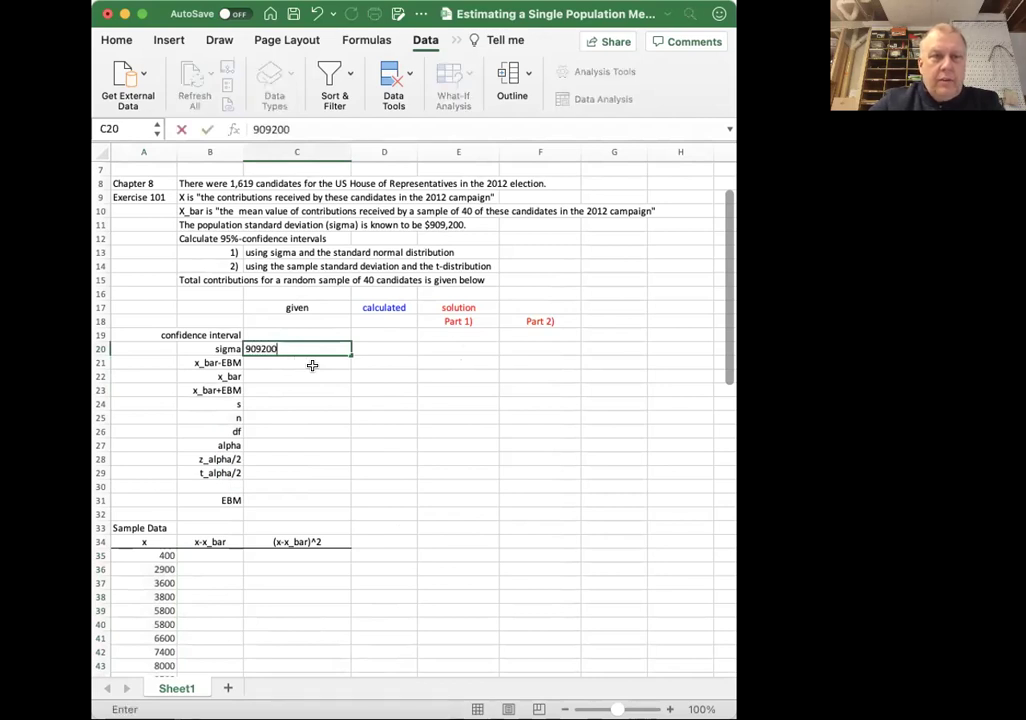
pyautogui.press('Return')
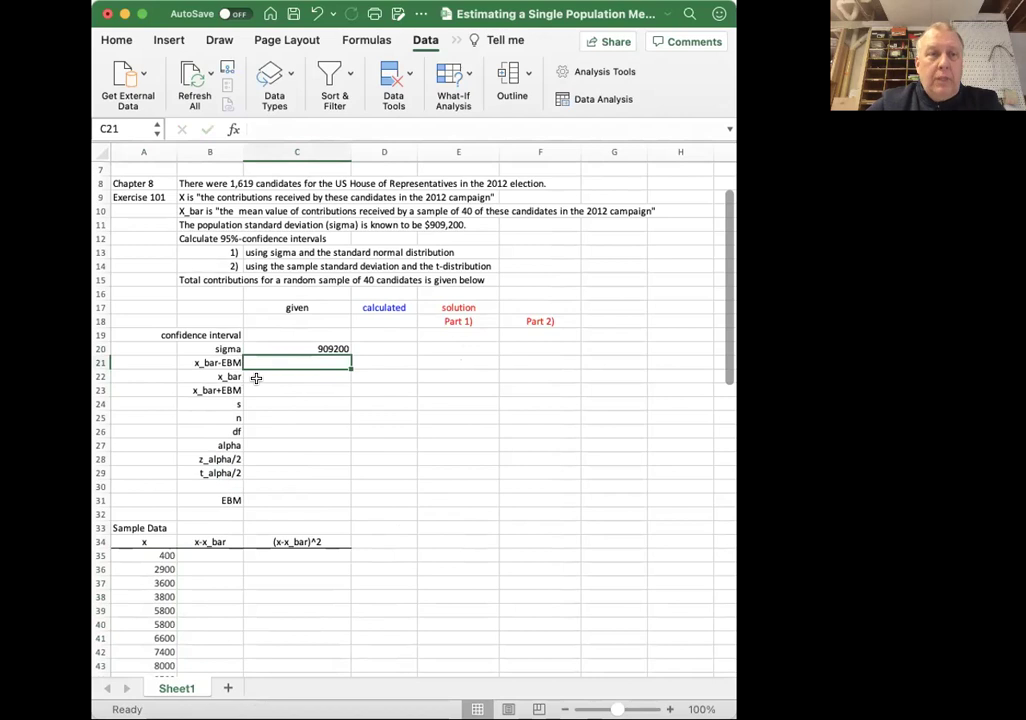
pyautogui.click(291, 417)
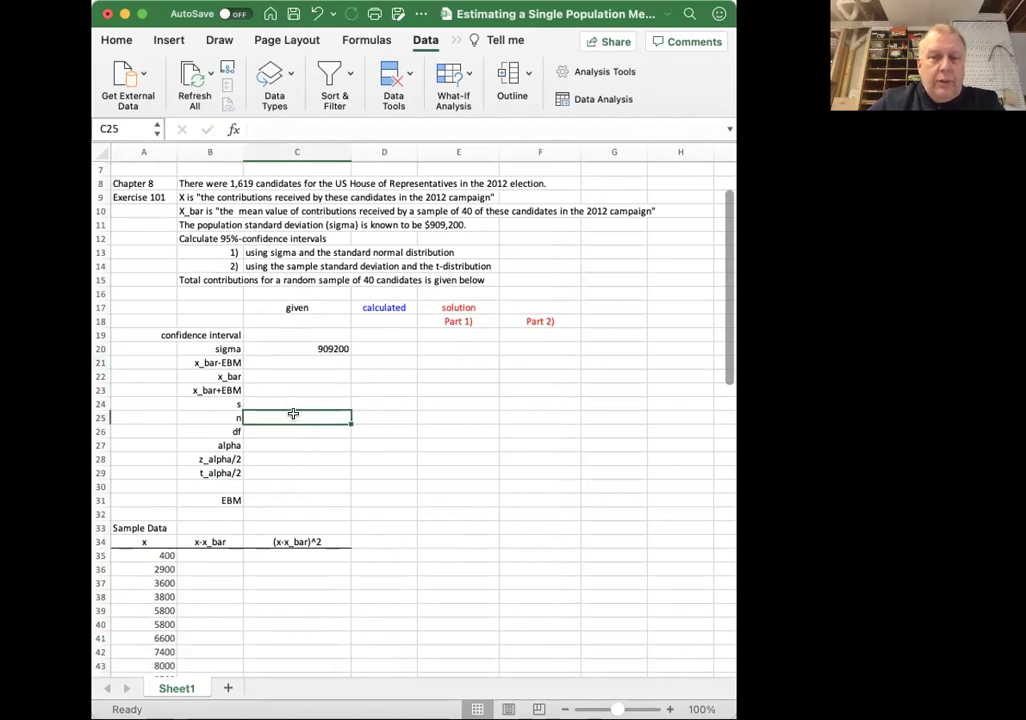
pyautogui.write('40')
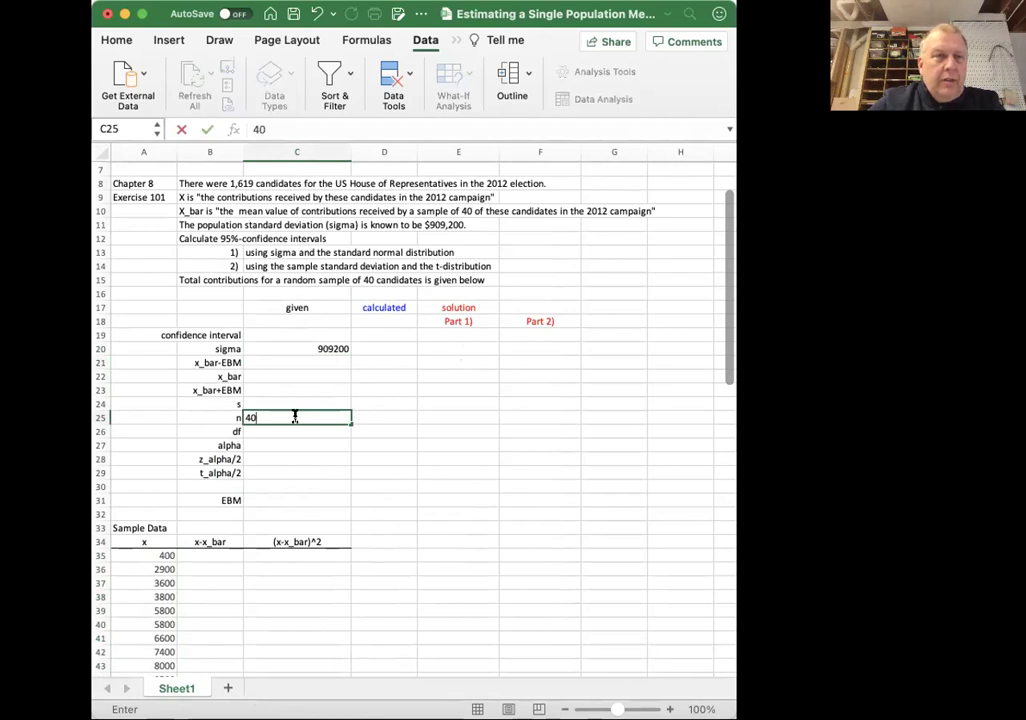
pyautogui.press('Return')
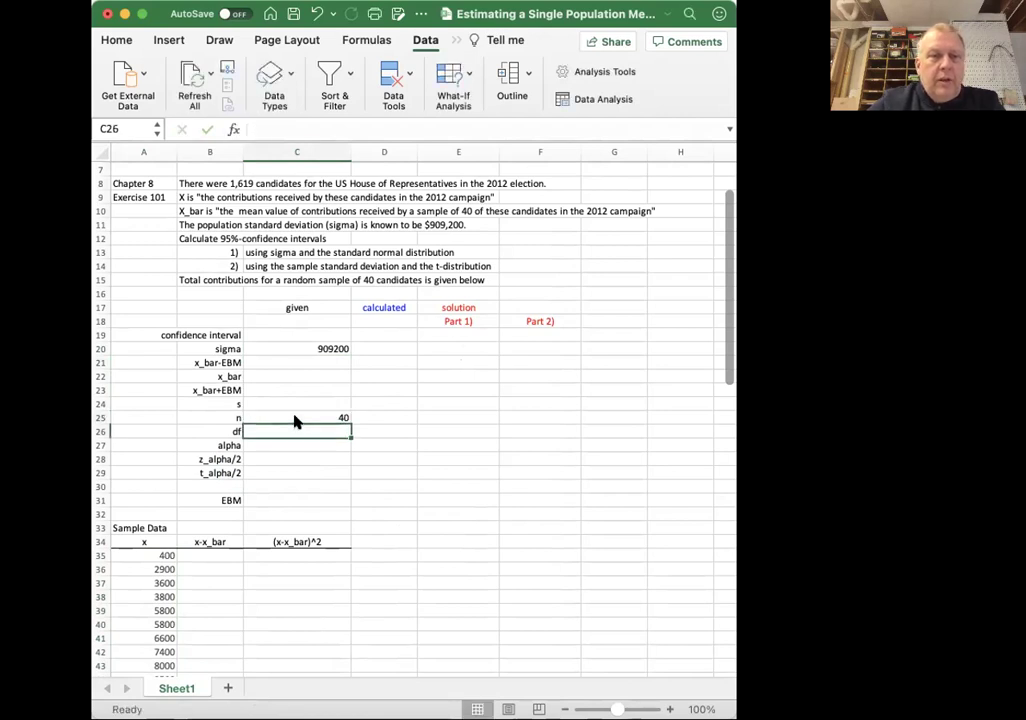
# Enter the degrees of freedom df as 39 in C26 and alpha as 0.05 in C27
pyautogui.write('39')
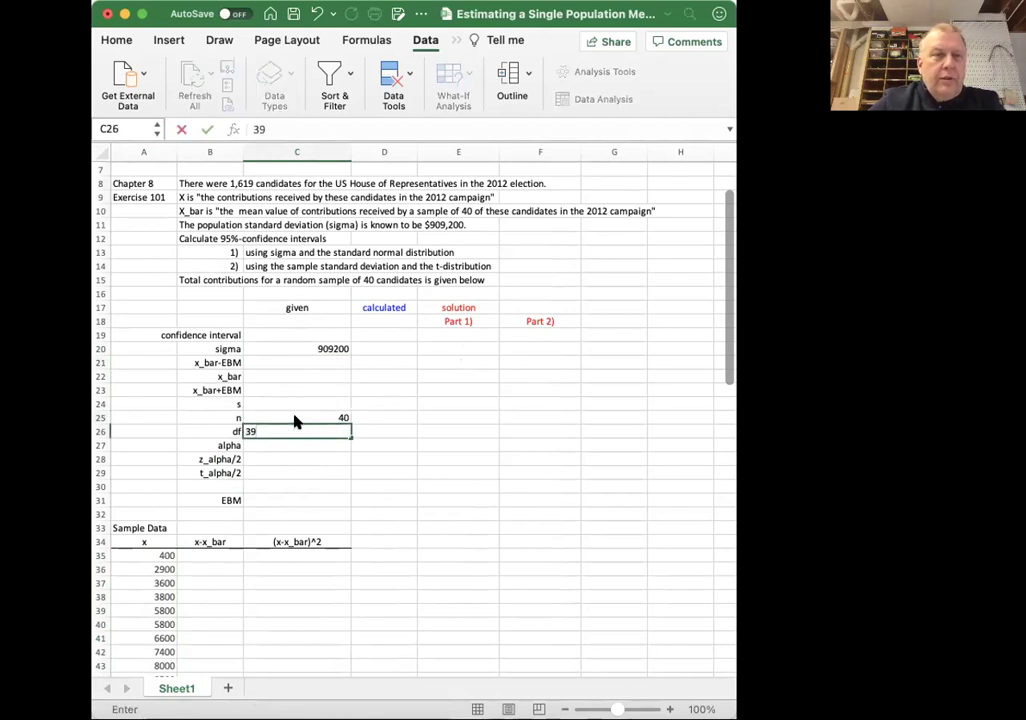
pyautogui.press('Return')
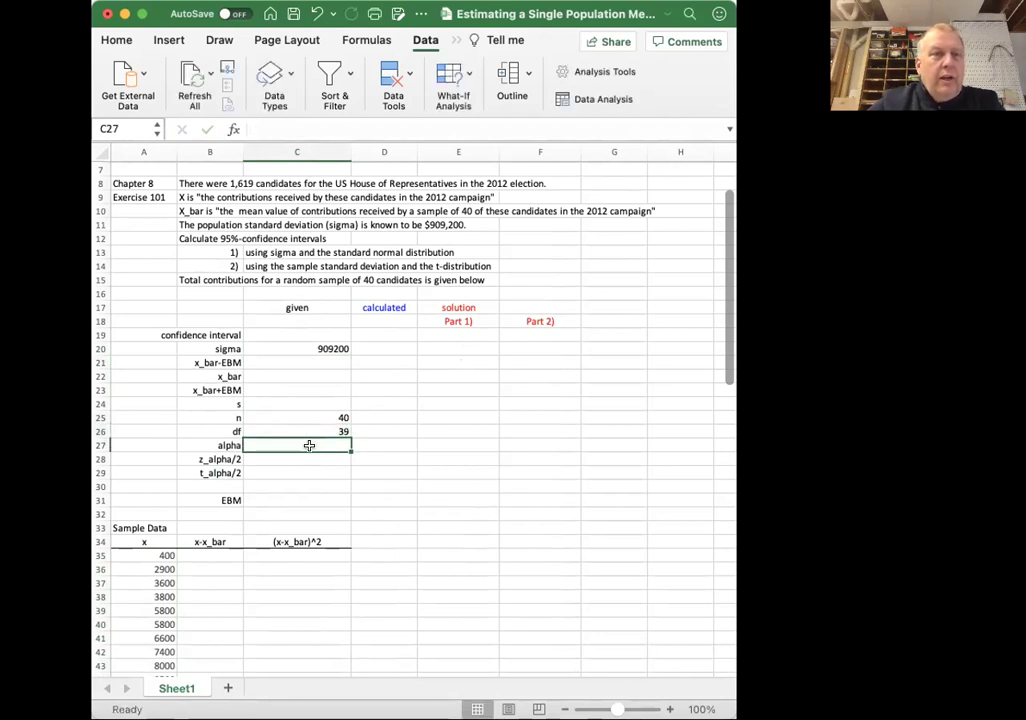
pyautogui.write('0.05')
pyautogui.press('Return')
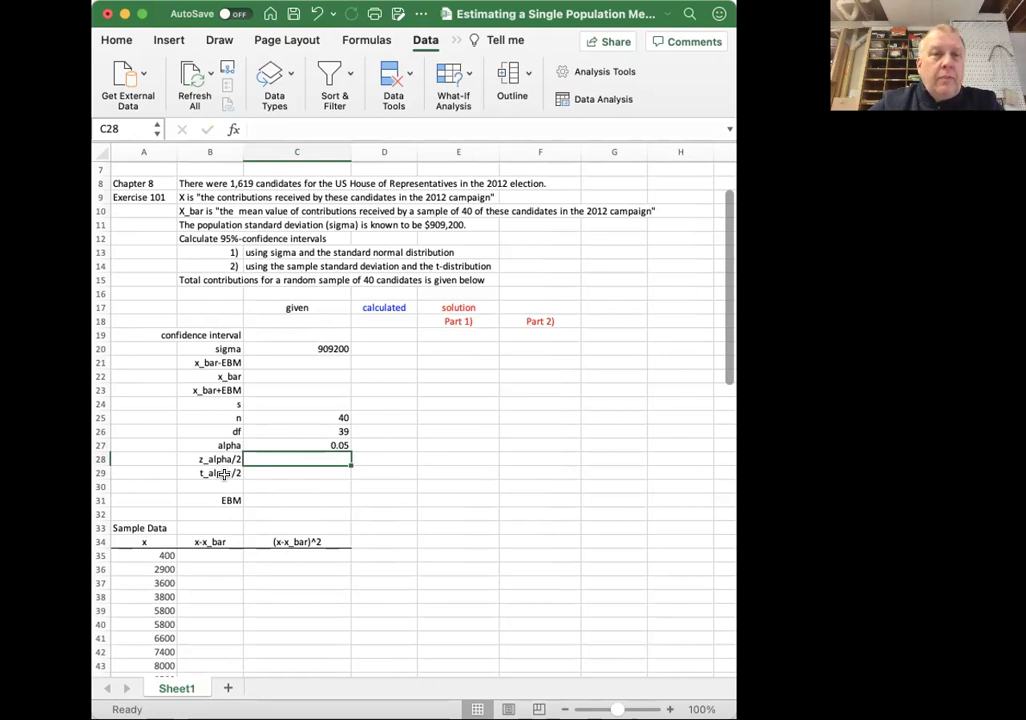
# Enter a formula in D22, the calculated x_bar cell, that sums the sample values: =SUM(A35:A74)
pyautogui.click(393, 375)
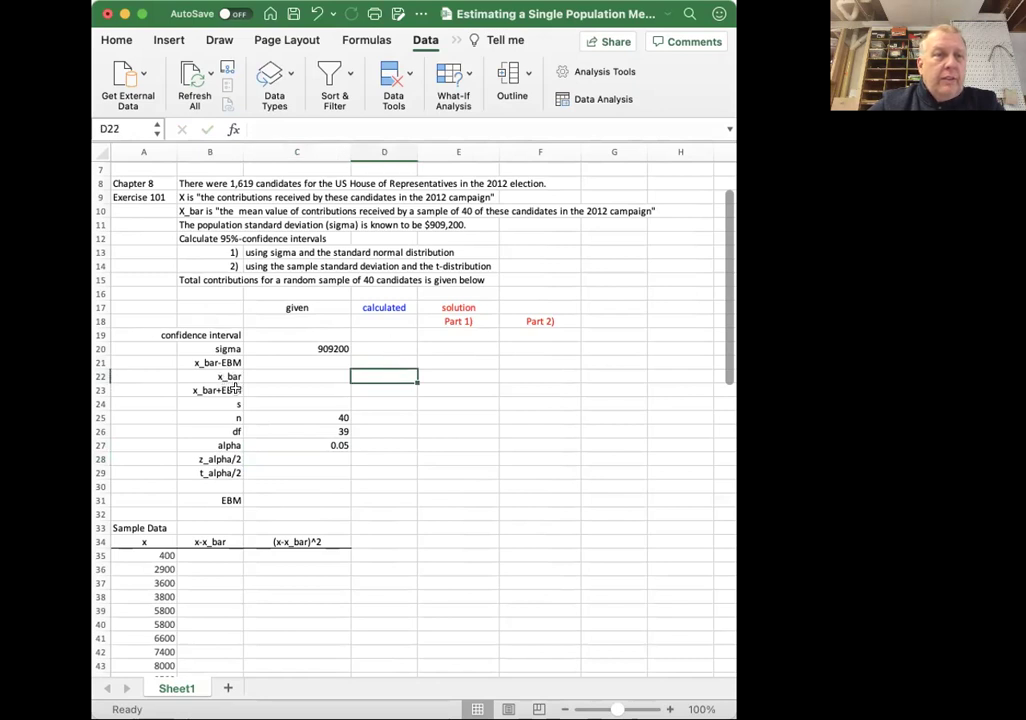
pyautogui.write('=sum(')
pyautogui.click(160, 555)
pyautogui.moveTo(160, 555); pyautogui.dragTo(142, 610)
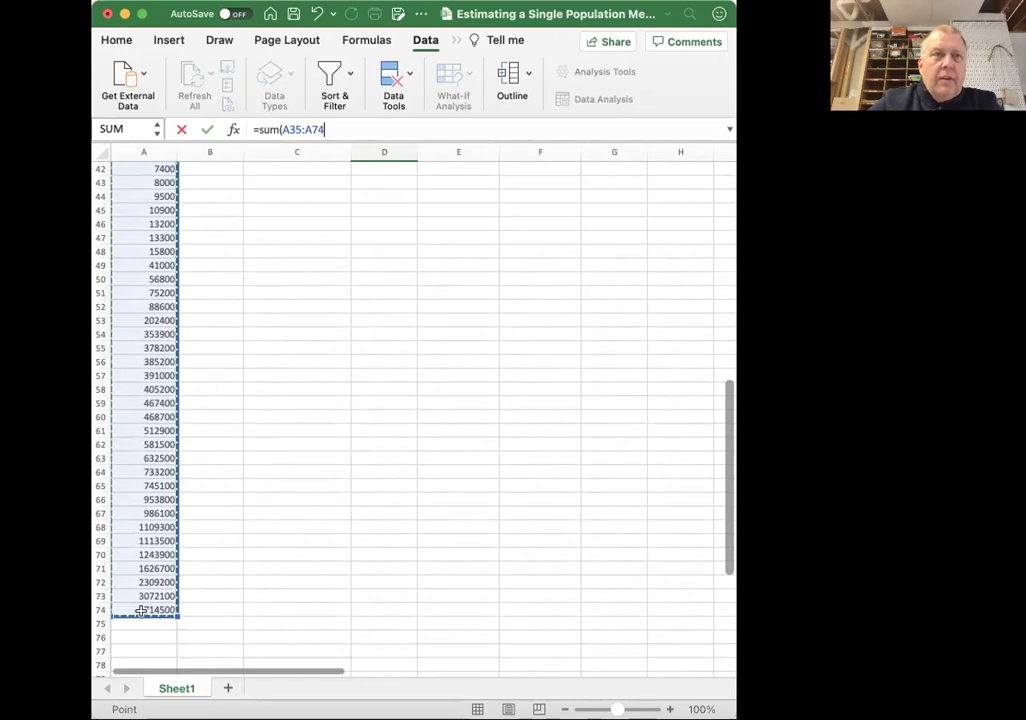
pyautogui.scroll(10, 205, 540)
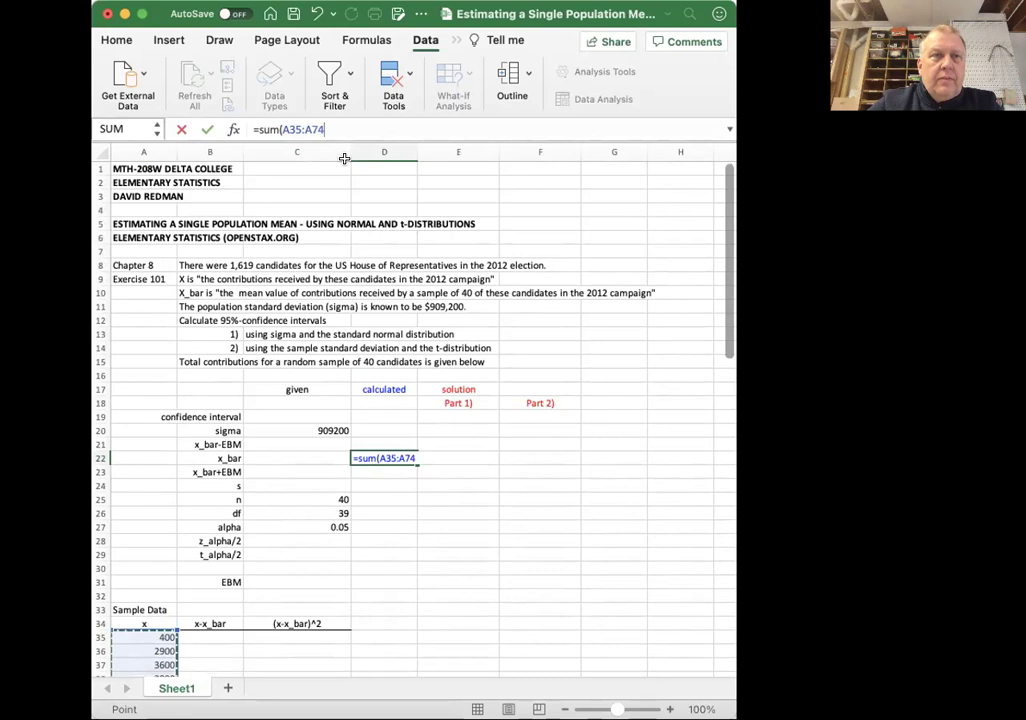
pyautogui.click(333, 121)
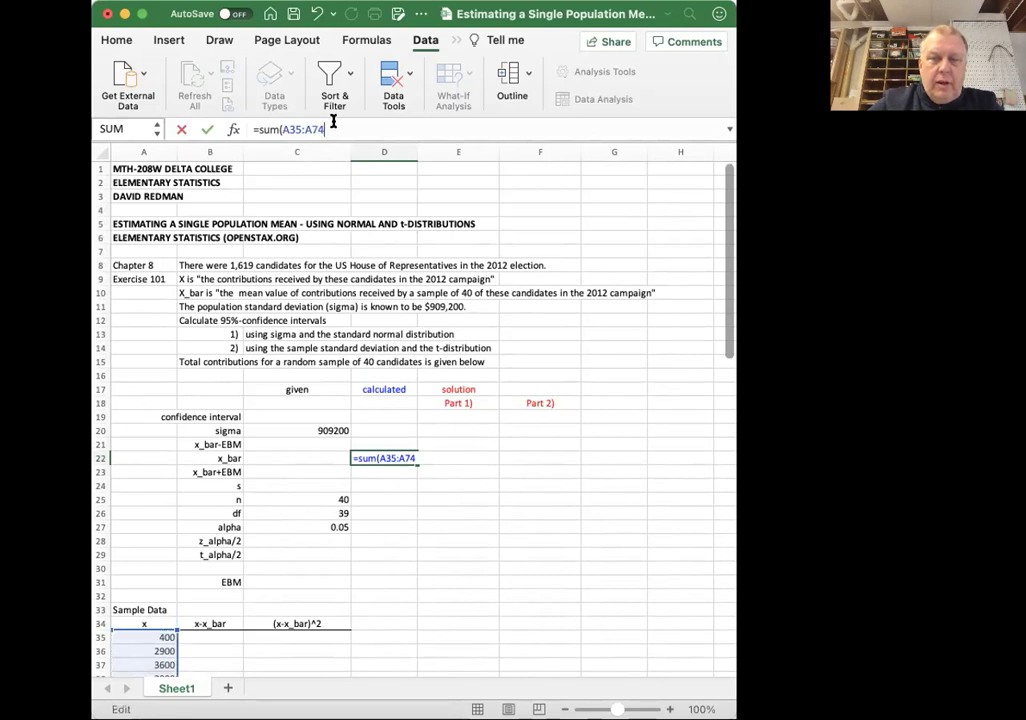
pyautogui.write('0')
pyautogui.press('BackSpace')
pyautogui.write(')')
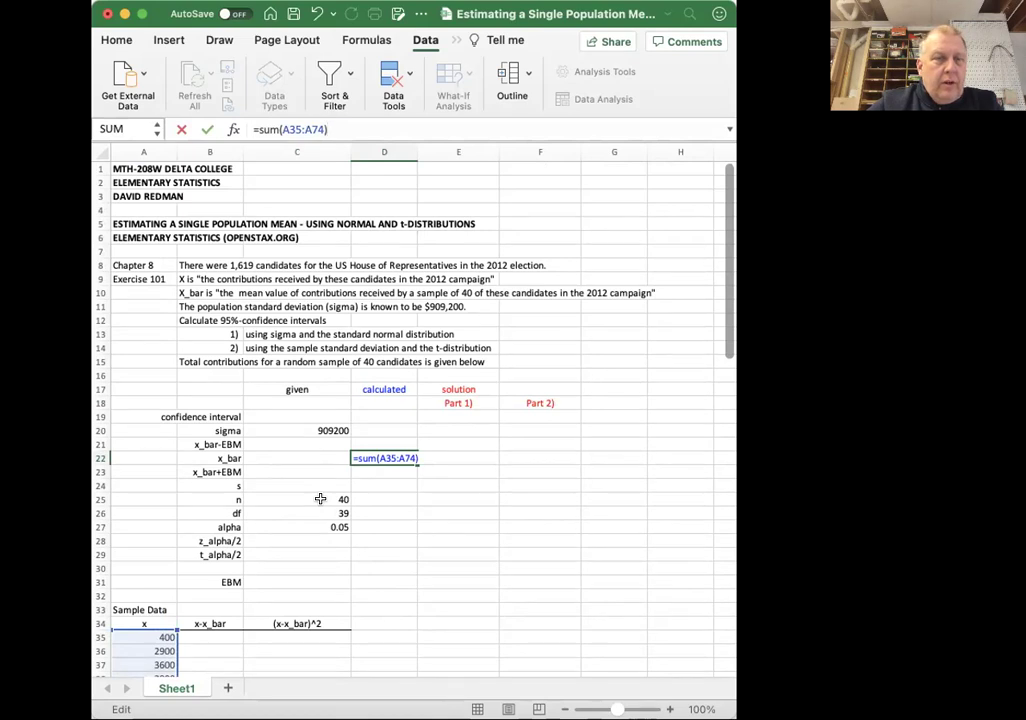
pyautogui.click(320, 499)
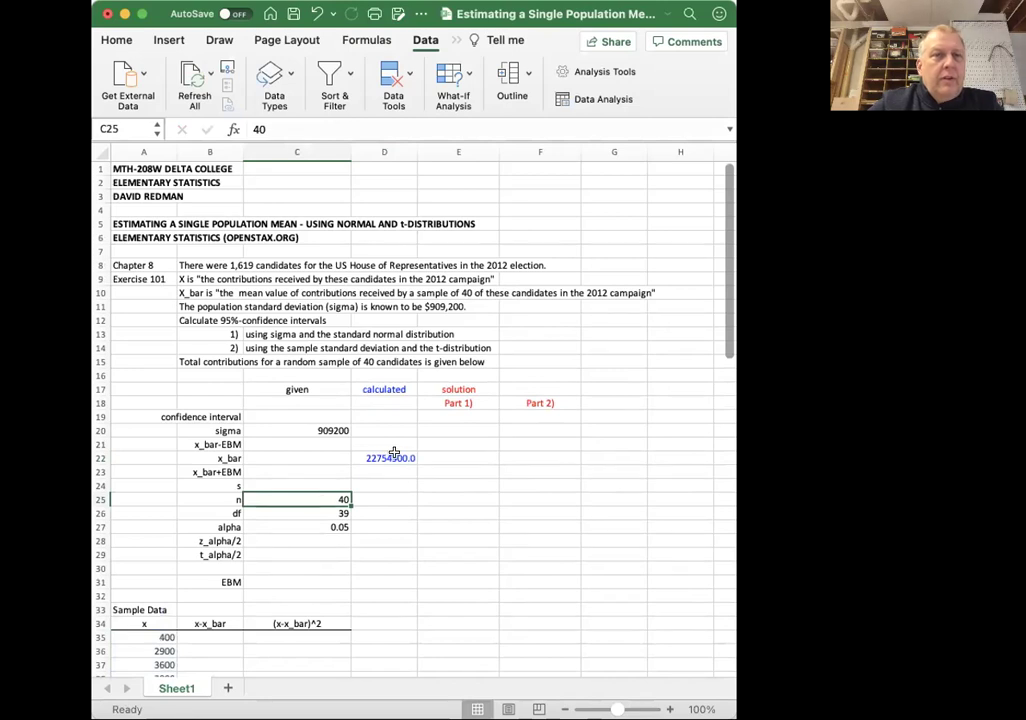
# Extend the D22 formula to divide the sum by the sample size, giving =SUM(A35:A74)/C25
pyautogui.click(393, 457)
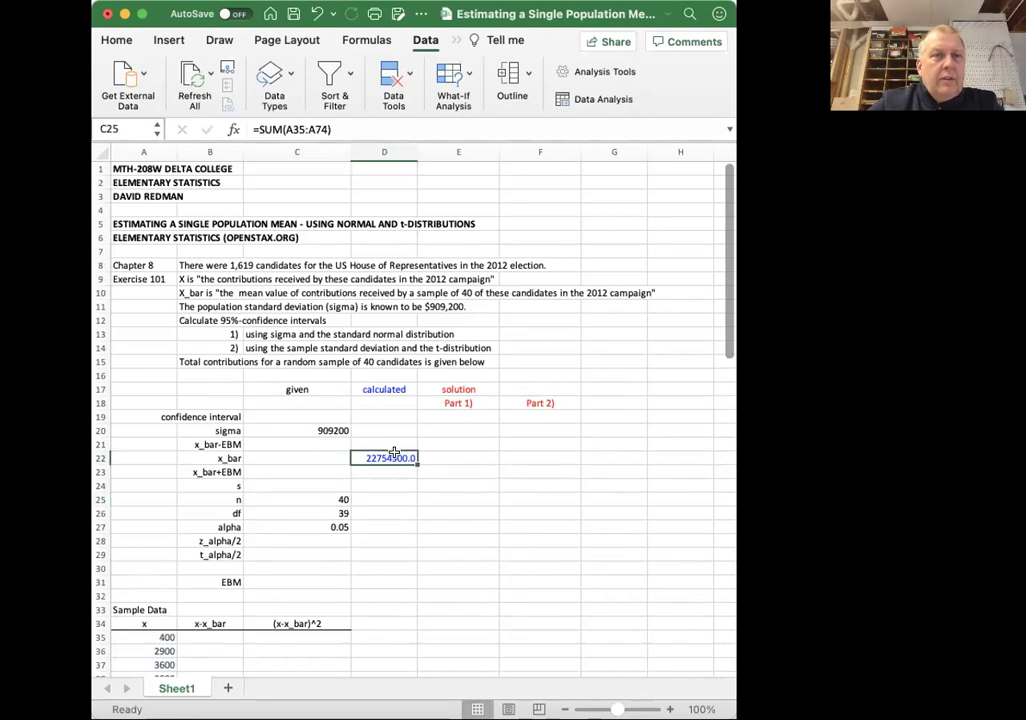
pyautogui.click(334, 130)
pyautogui.scroll(-10, 384, 554)
pyautogui.scroll(-5, 384, 554)
pyautogui.scroll(15, 384, 554)
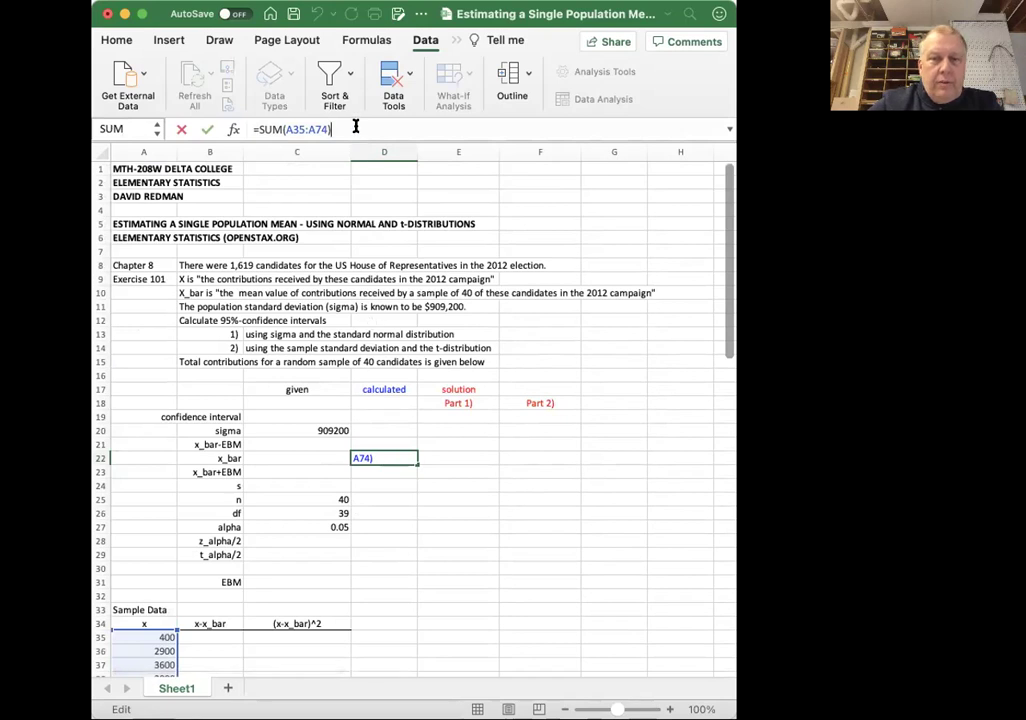
pyautogui.write('/')
pyautogui.click(322, 498)
pyautogui.press('Return')
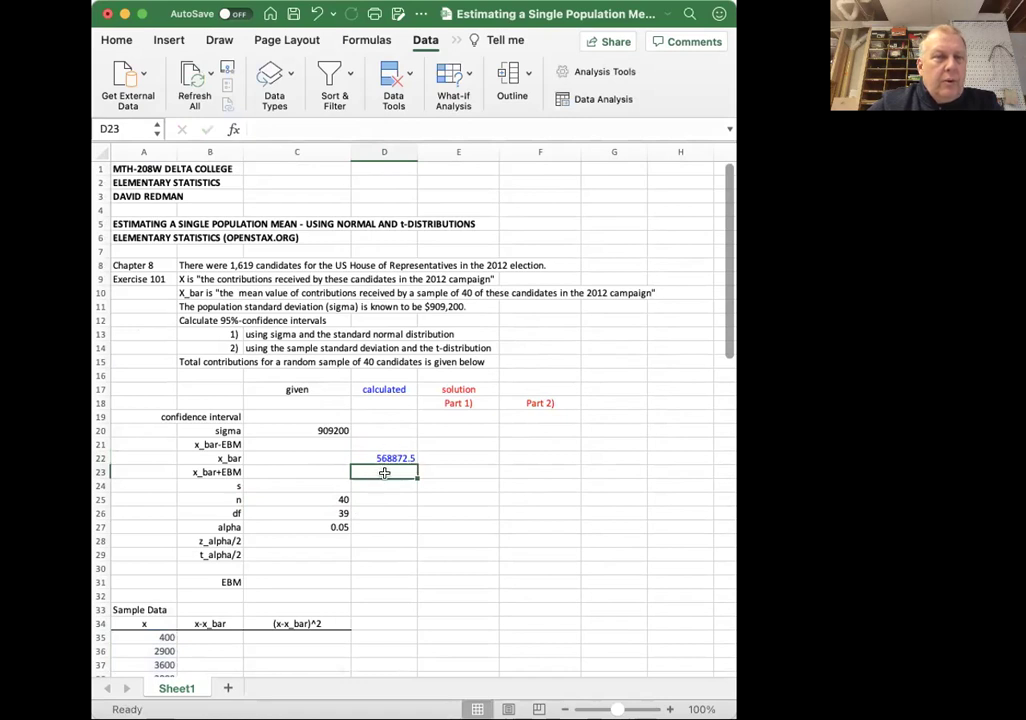
# Try showing the sample mean in D22 with three decimals, and return it to one decimal place
pyautogui.click(397, 456)
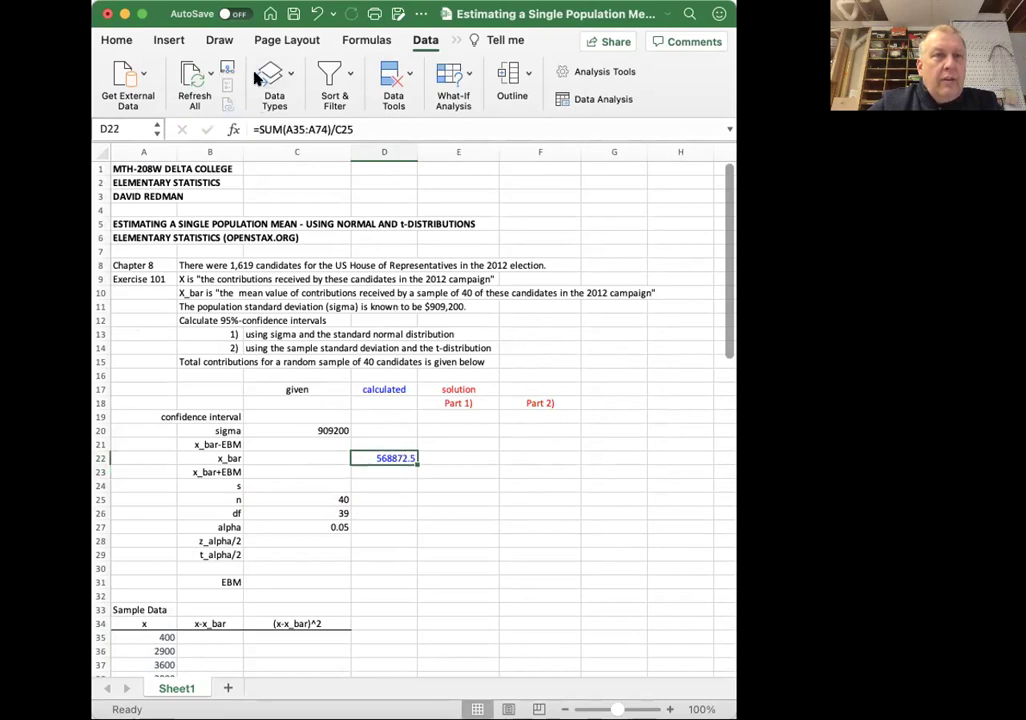
pyautogui.click(115, 40)
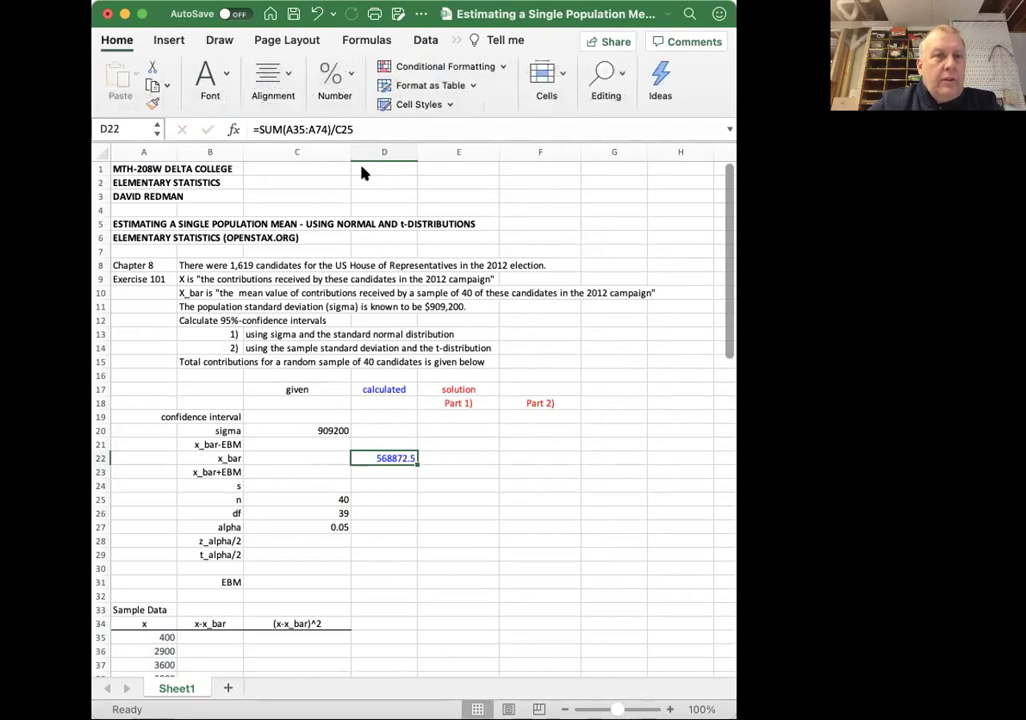
pyautogui.press('super+z')
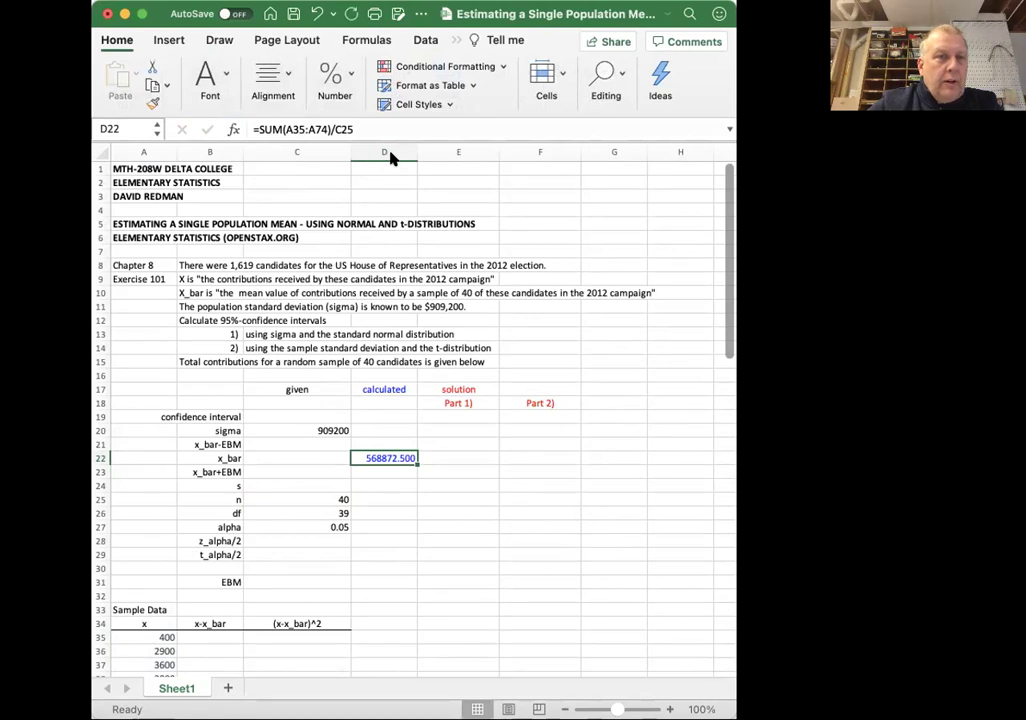
pyautogui.press('super+y')
pyautogui.press('super+y')
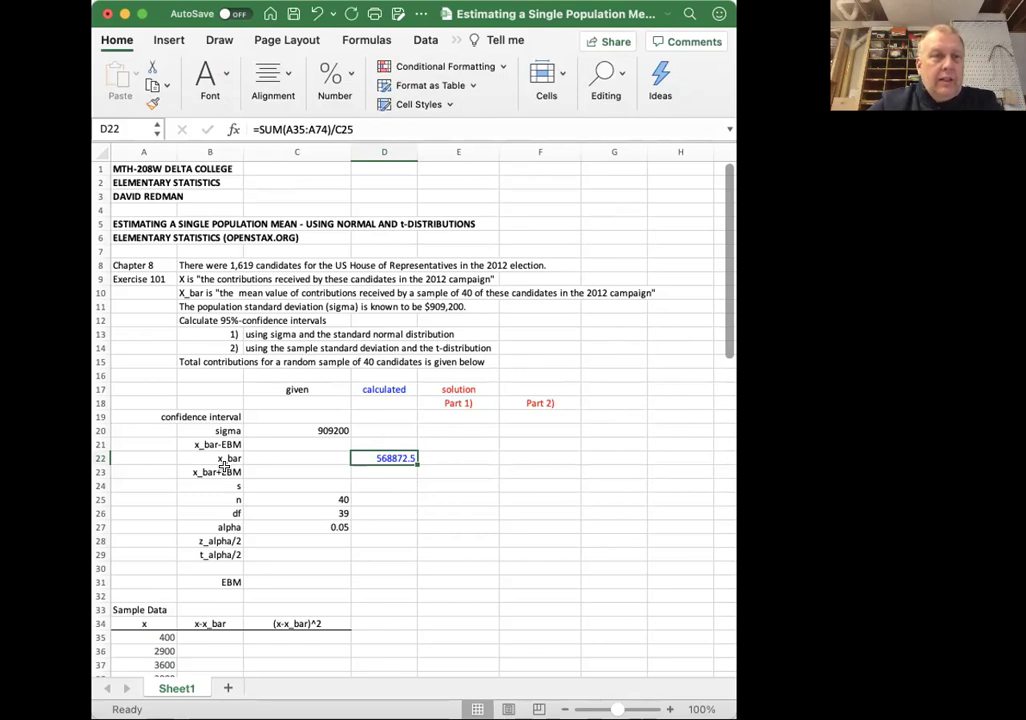
# Enter the first deviation from the mean under x-x_bar in B35 as =A35-D22
pyautogui.scroll(-5, 357, 543)
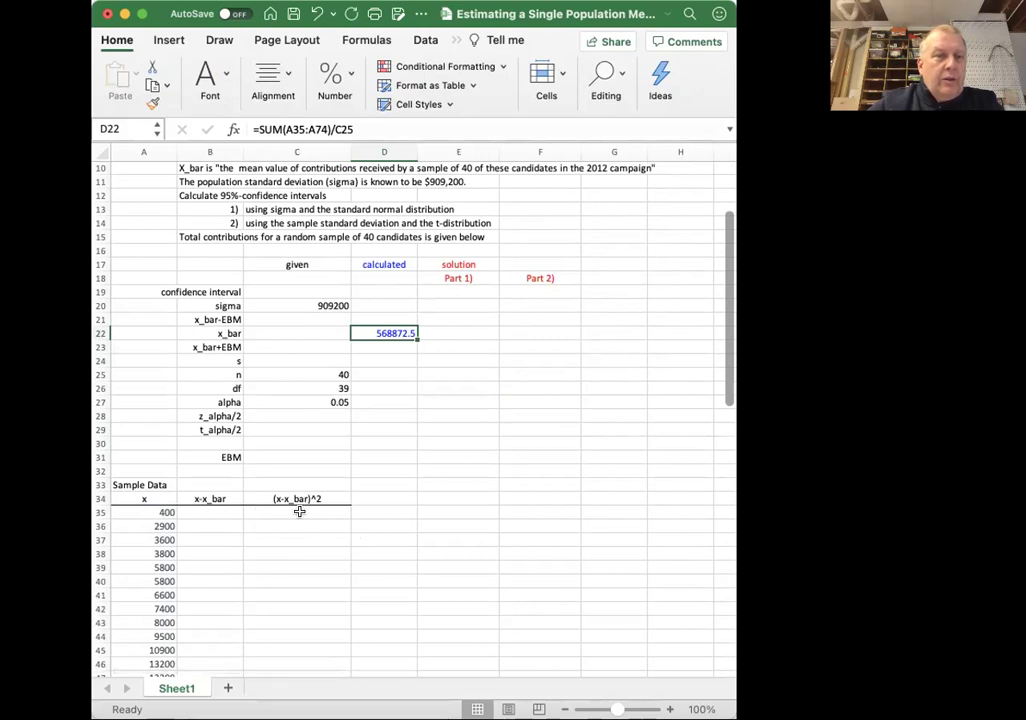
pyautogui.click(209, 515)
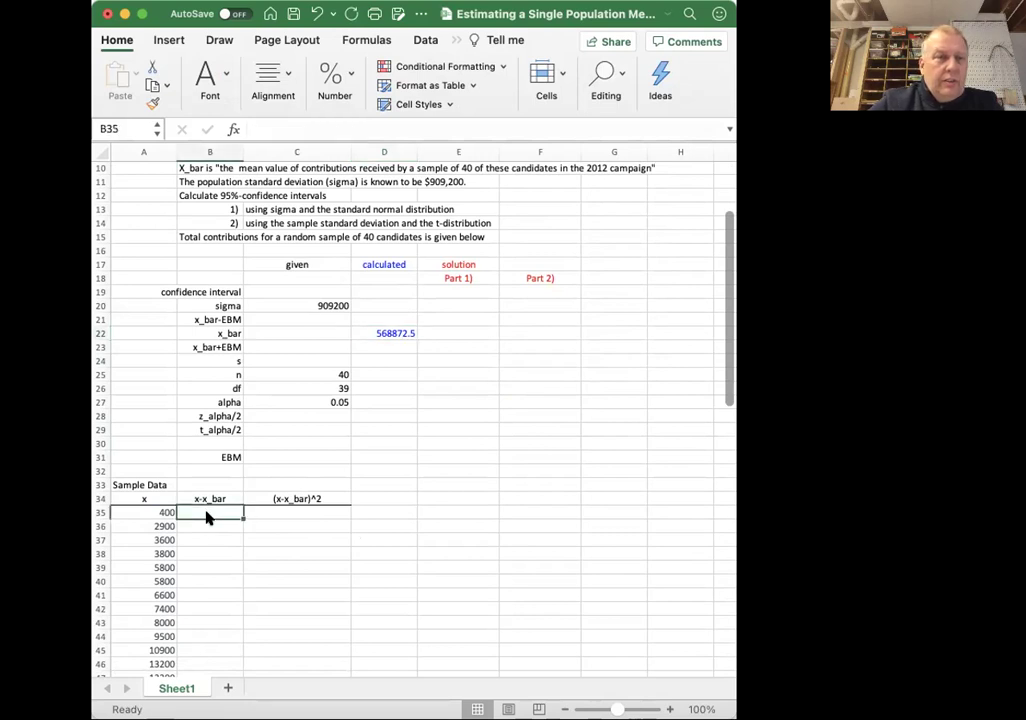
pyautogui.write('=')
pyautogui.click(130, 512)
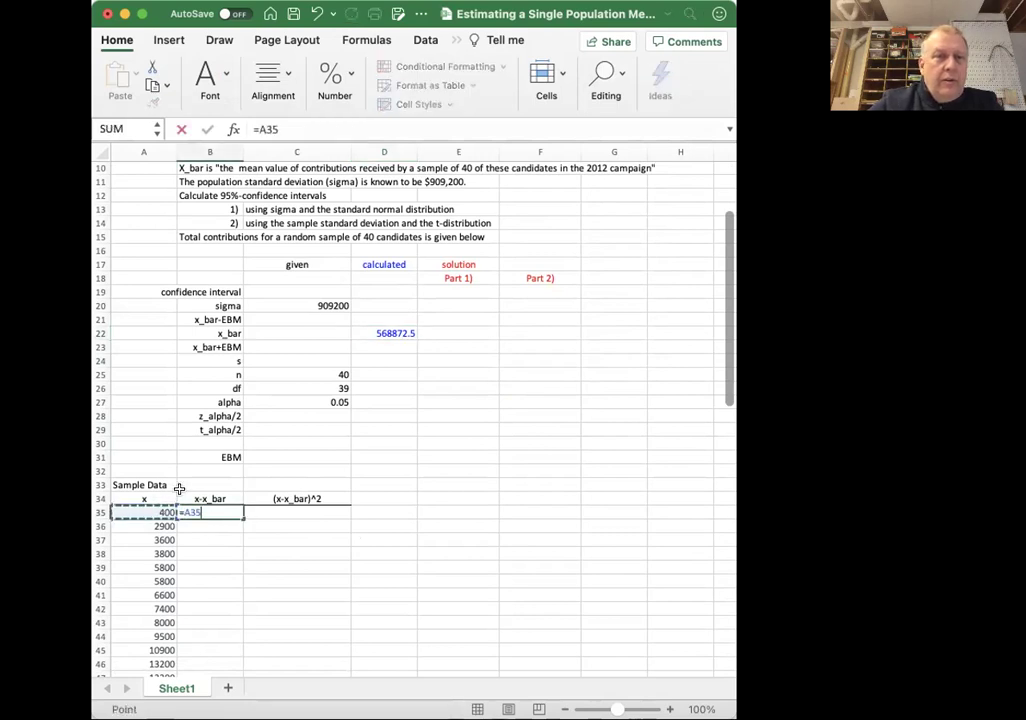
pyautogui.click(384, 333)
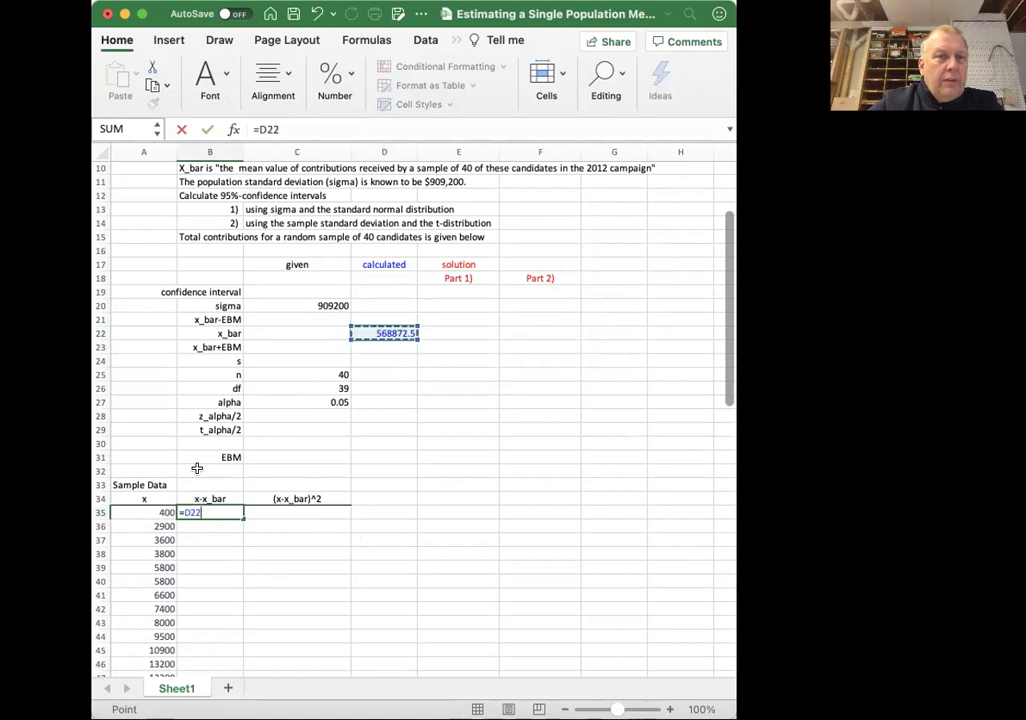
pyautogui.press('BackSpace')
pyautogui.press('BackSpace')
pyautogui.press('BackSpace')
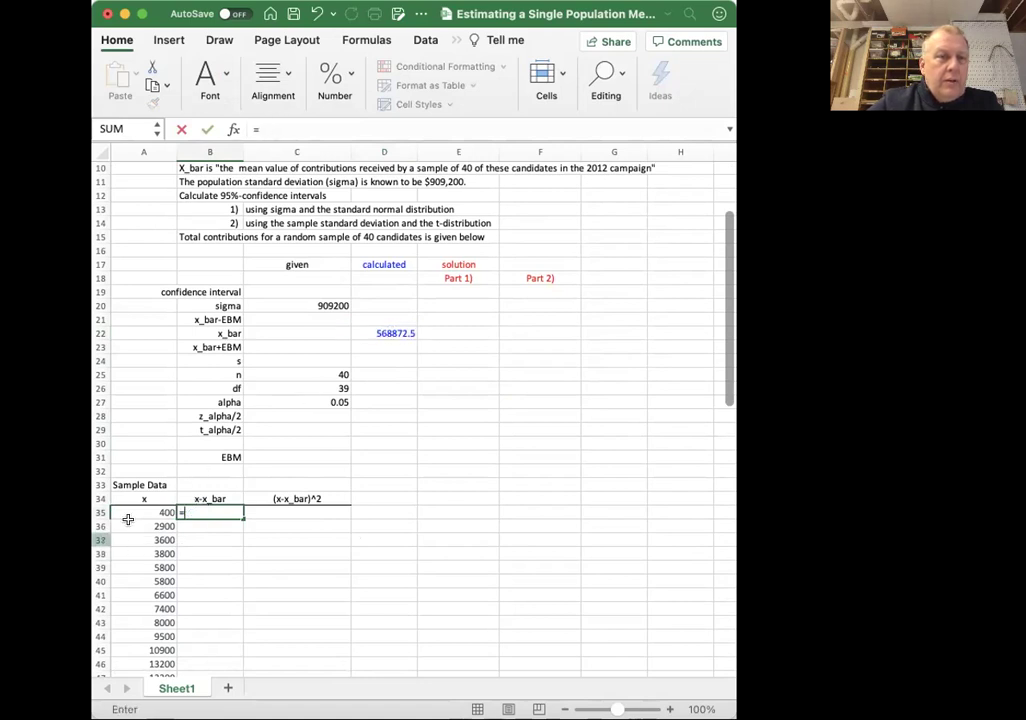
pyautogui.click(135, 512)
pyautogui.write('-')
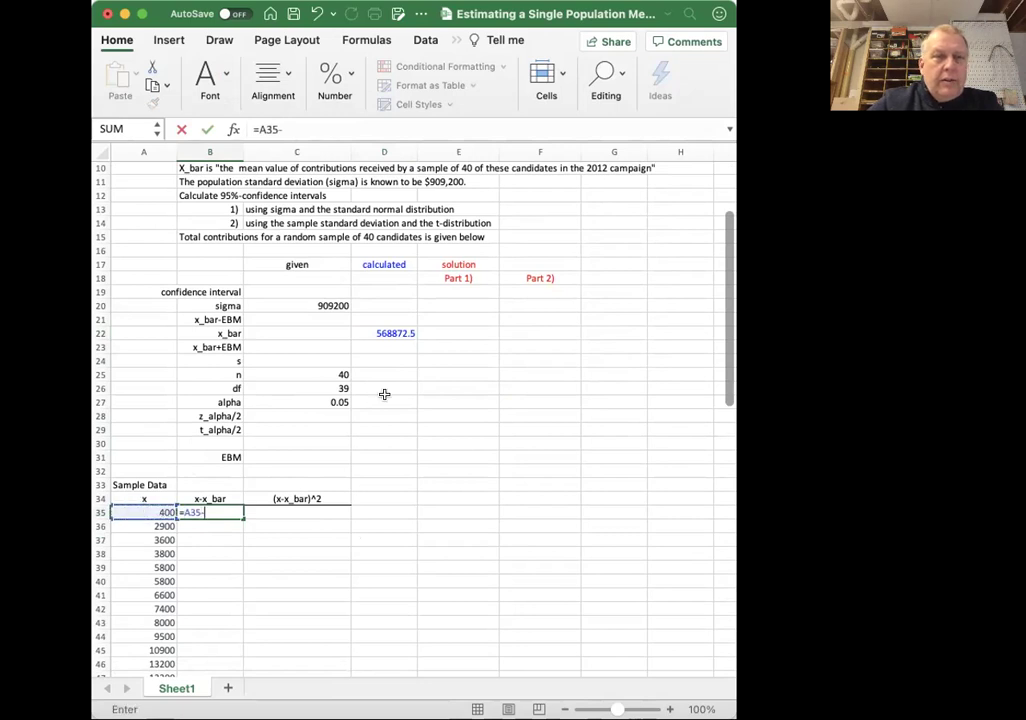
pyautogui.click(386, 333)
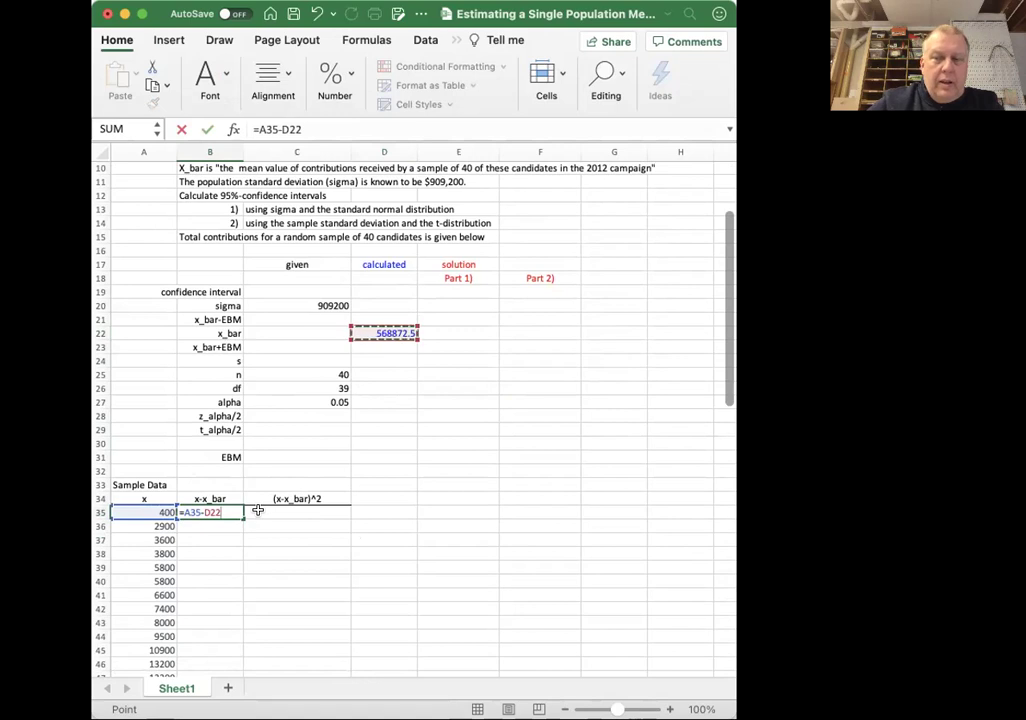
pyautogui.press('Return')
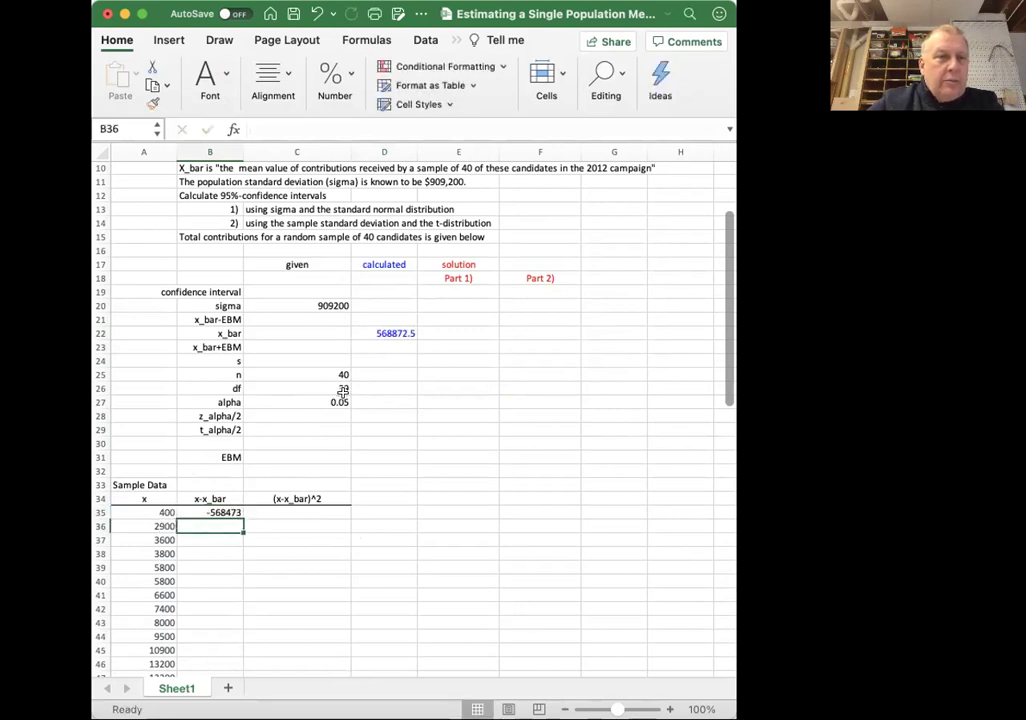
# Make the reference to the mean absolute in B35 so the formula reads =A35-$D$22
pyautogui.click(229, 510)
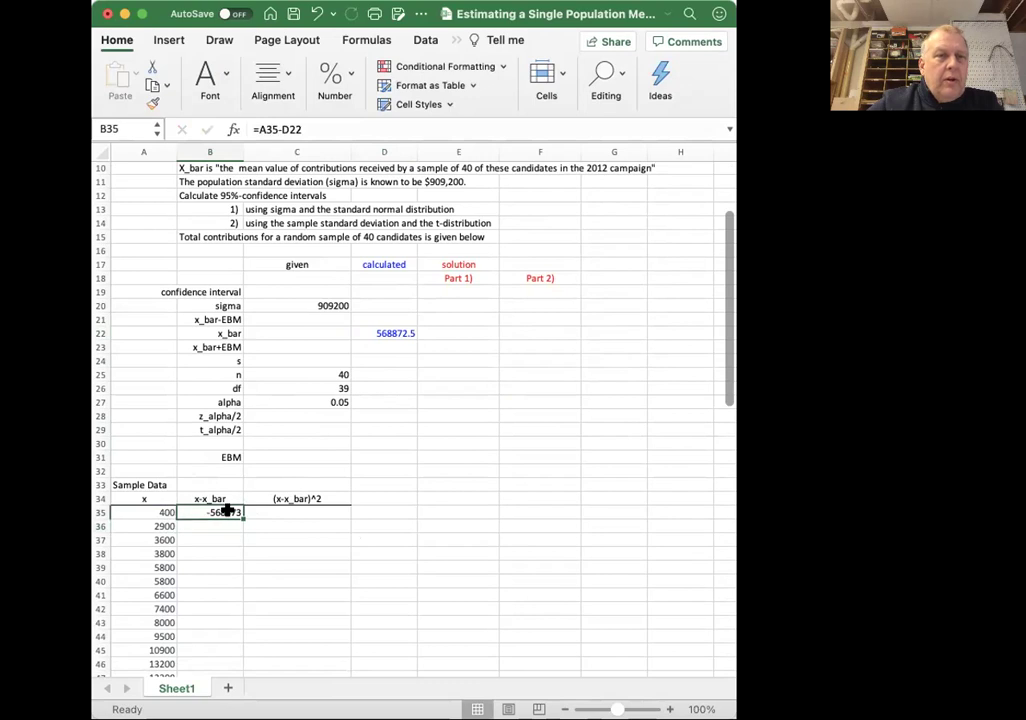
pyautogui.click(282, 128)
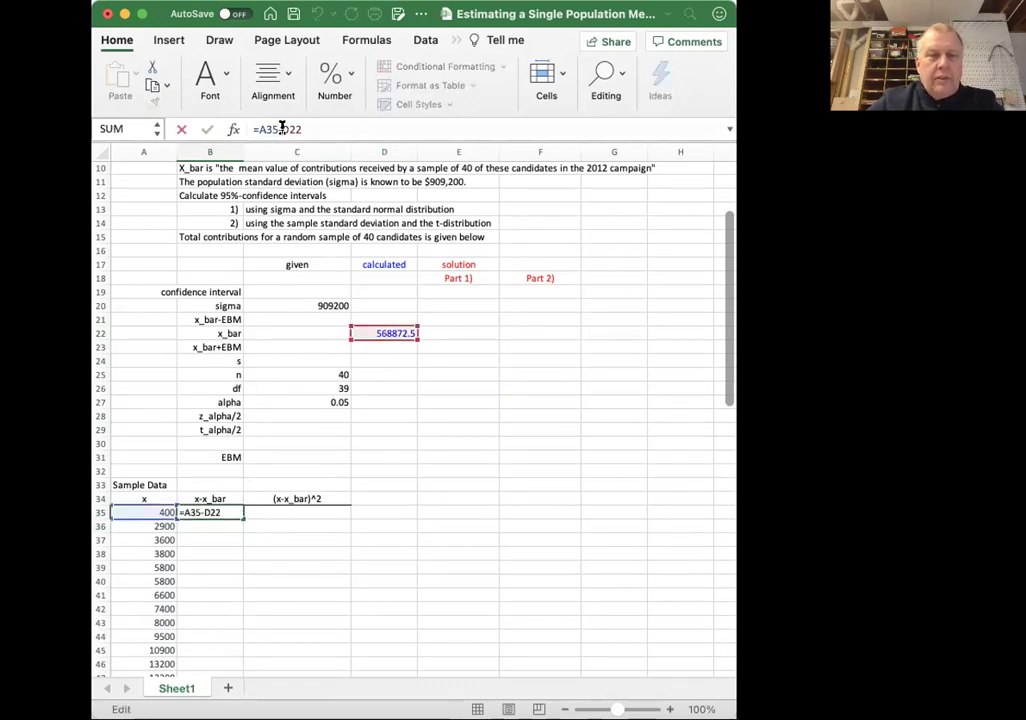
pyautogui.write('$D$')
pyautogui.press('Right')
pyautogui.write('$')
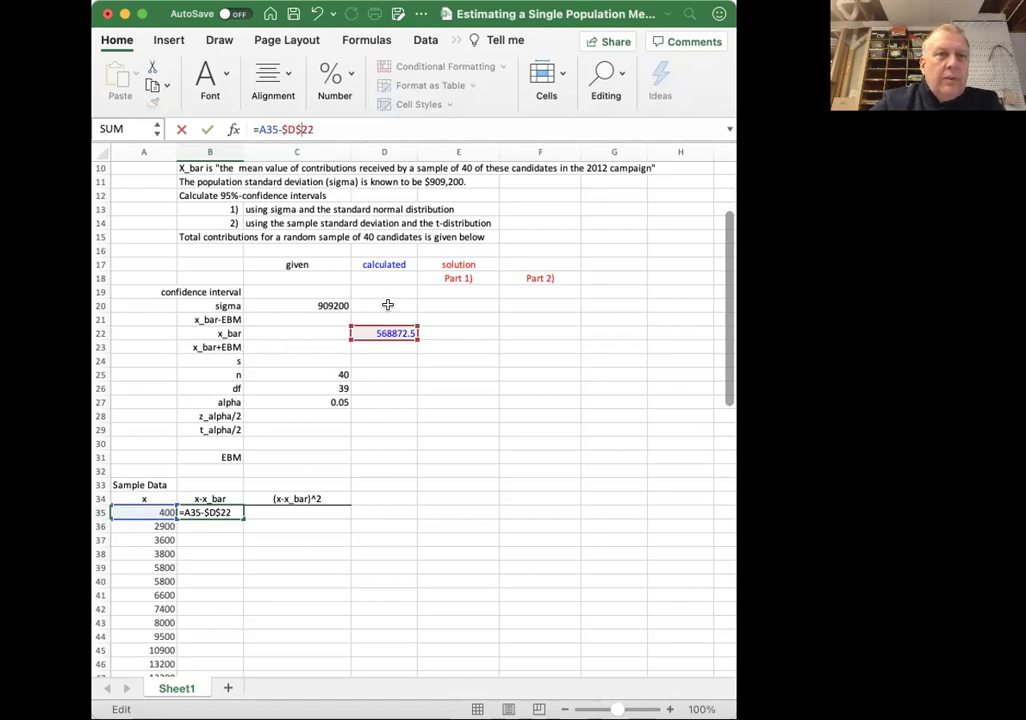
pyautogui.press('Return')
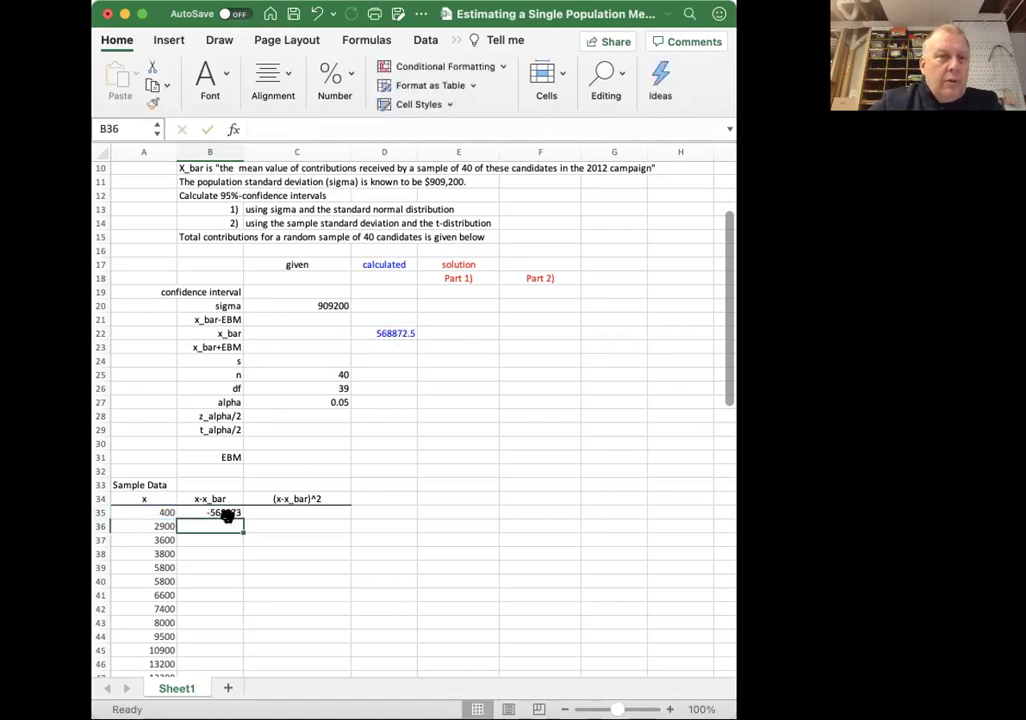
# Copy the B35 deviation formula down to B36 and check which cells the copy references
pyautogui.click(221, 512)
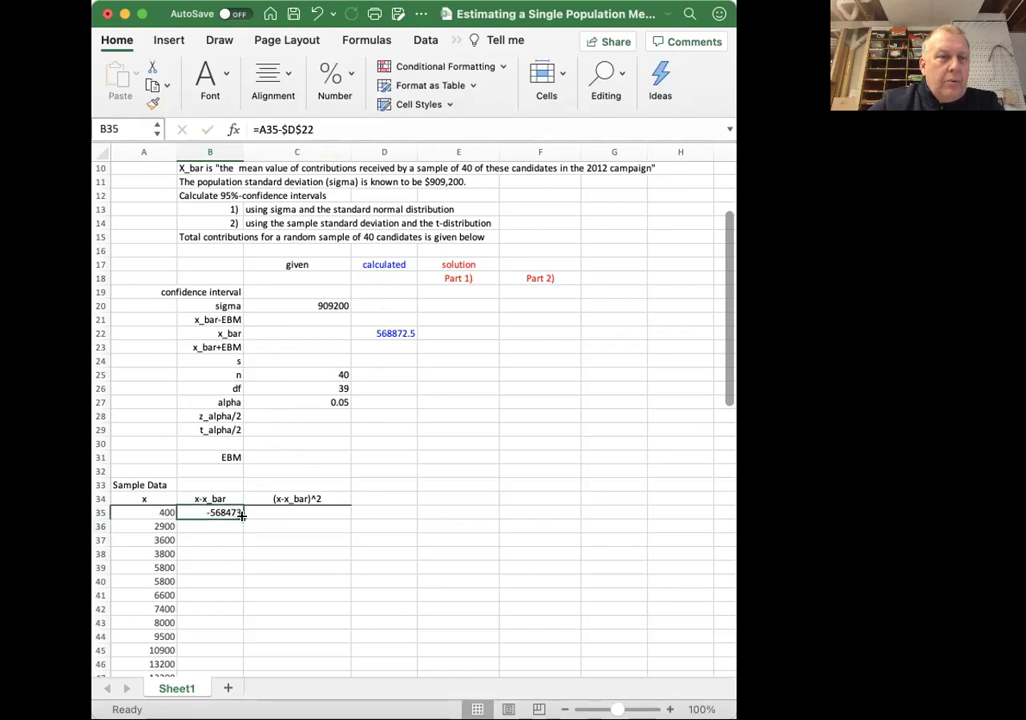
pyautogui.moveTo(241, 514); pyautogui.dragTo(242, 527)
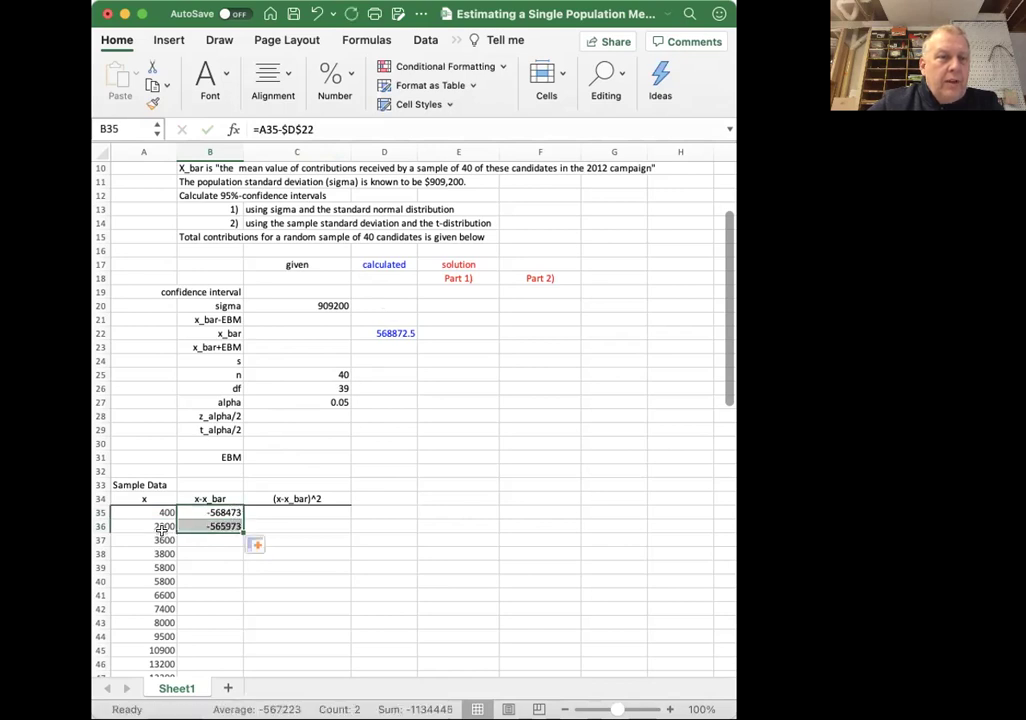
pyautogui.click(210, 526)
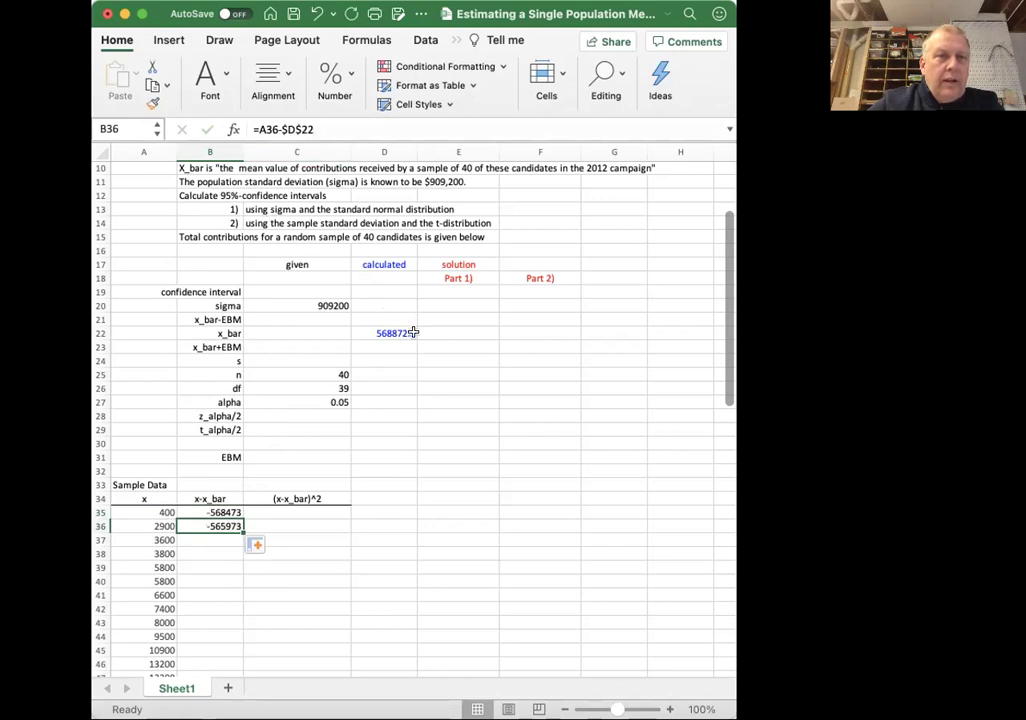
pyautogui.click(320, 128)
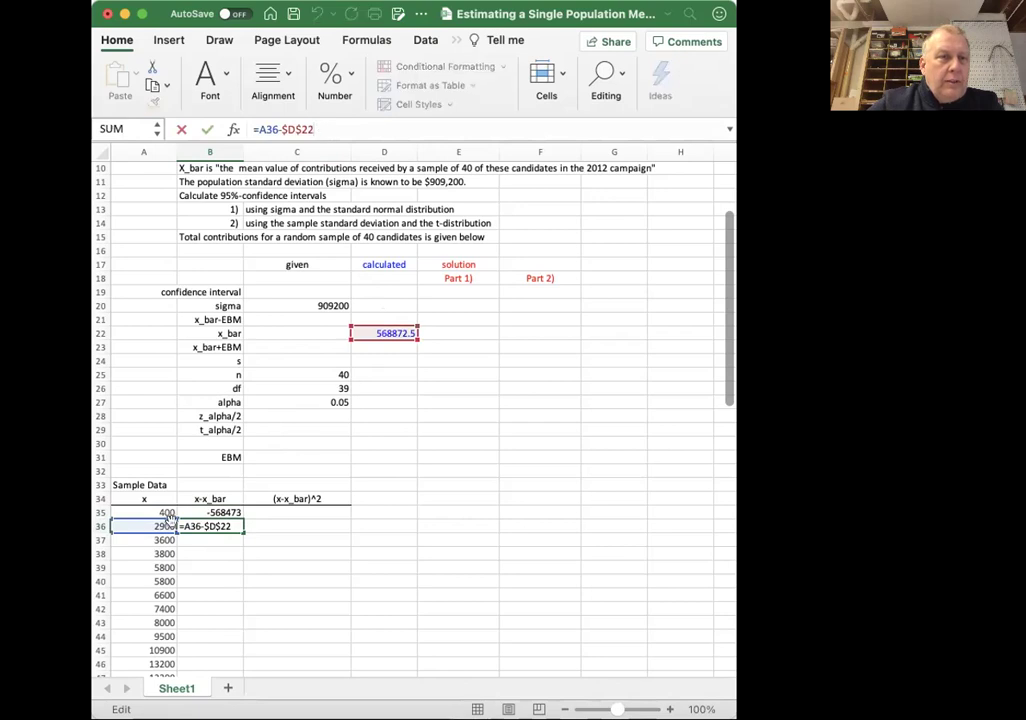
pyautogui.press('Return')
# Fill the deviation formula from B36 down to B74 and check the cell references in B45
pyautogui.click(238, 528)
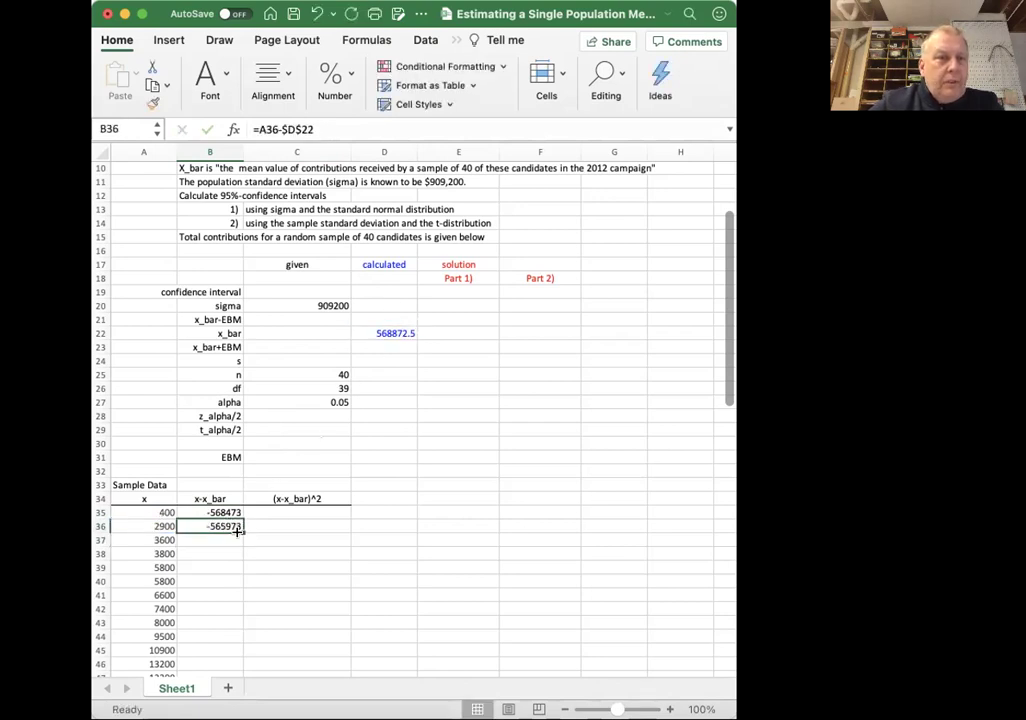
pyautogui.moveTo(240, 530); pyautogui.dragTo(228, 613)
pyautogui.scroll(7, 317, 352)
pyautogui.scroll(3, 317, 352)
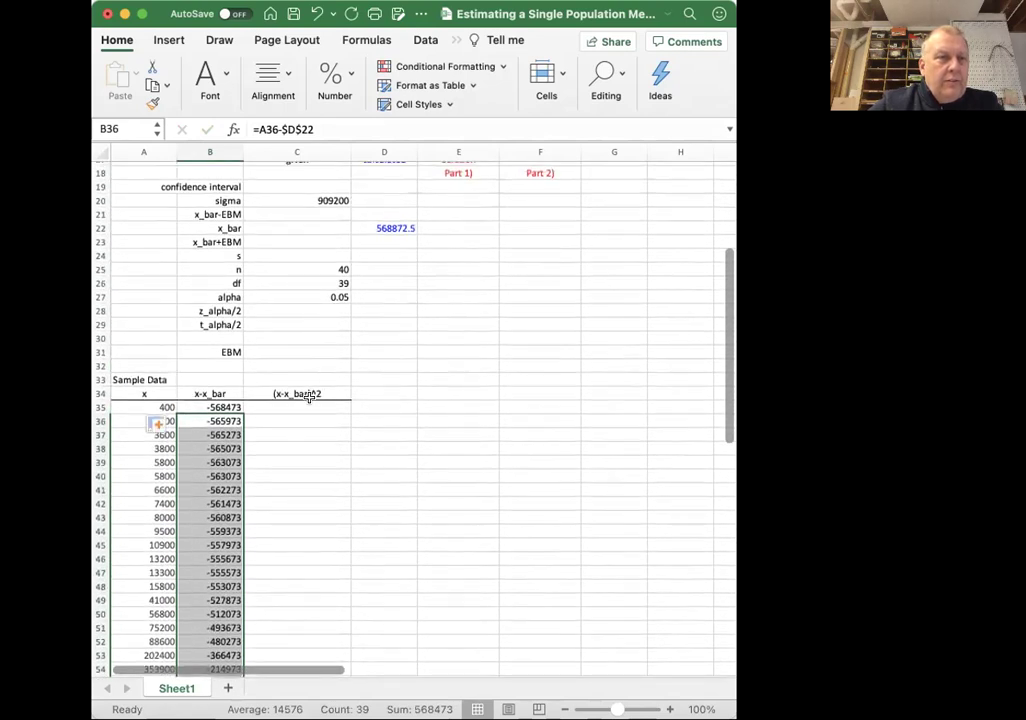
pyautogui.click(195, 545)
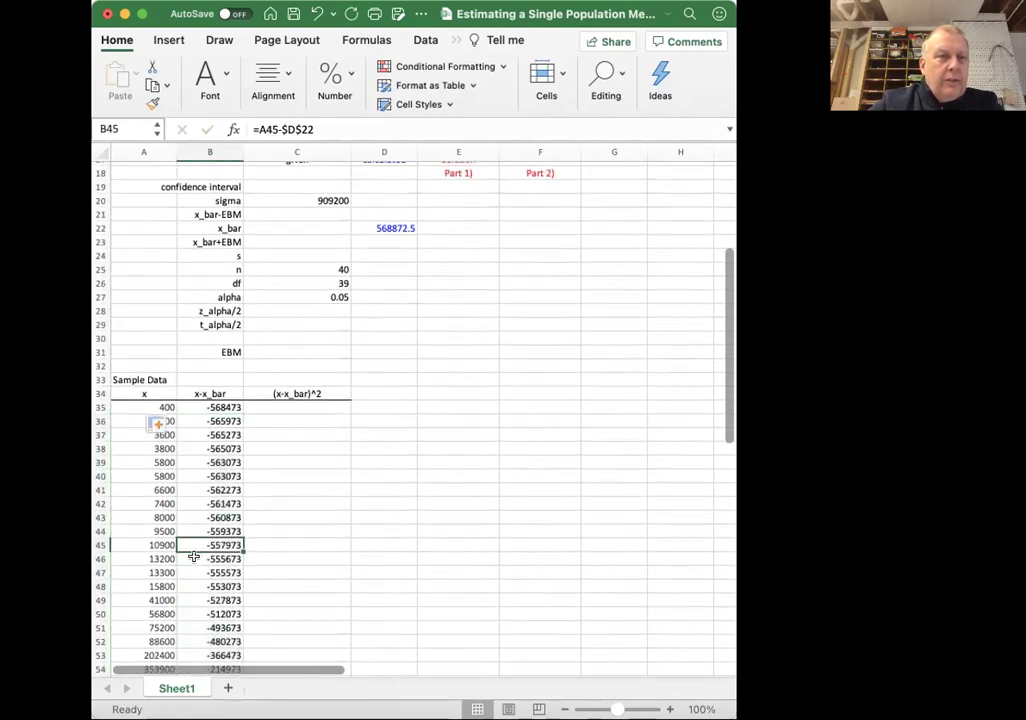
pyautogui.click(317, 122)
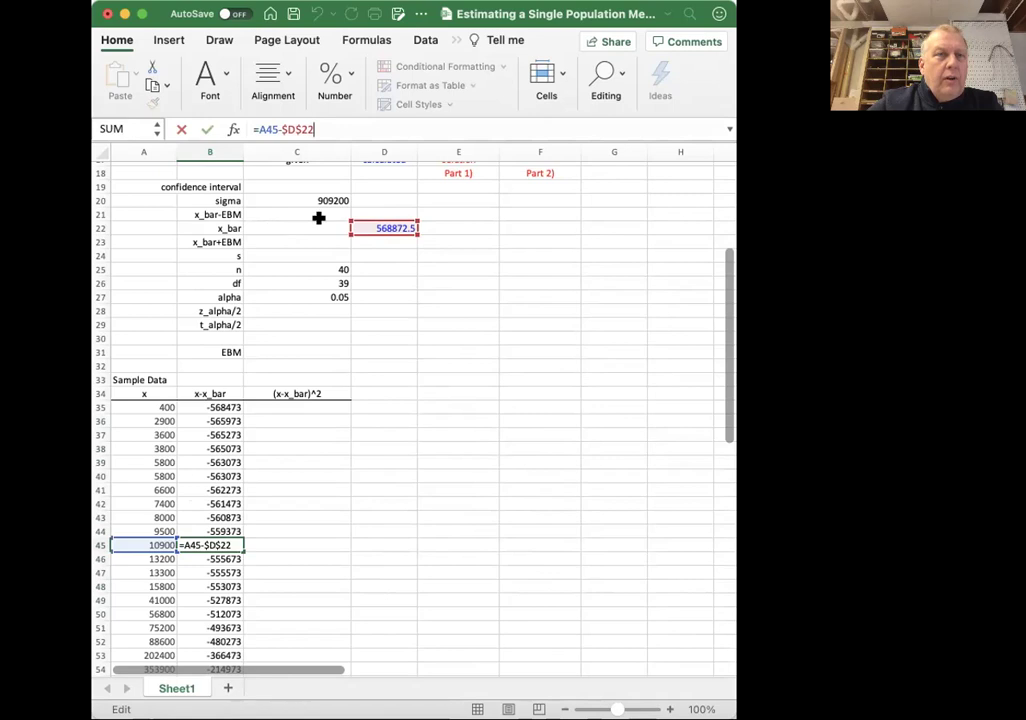
pyautogui.press('Return')
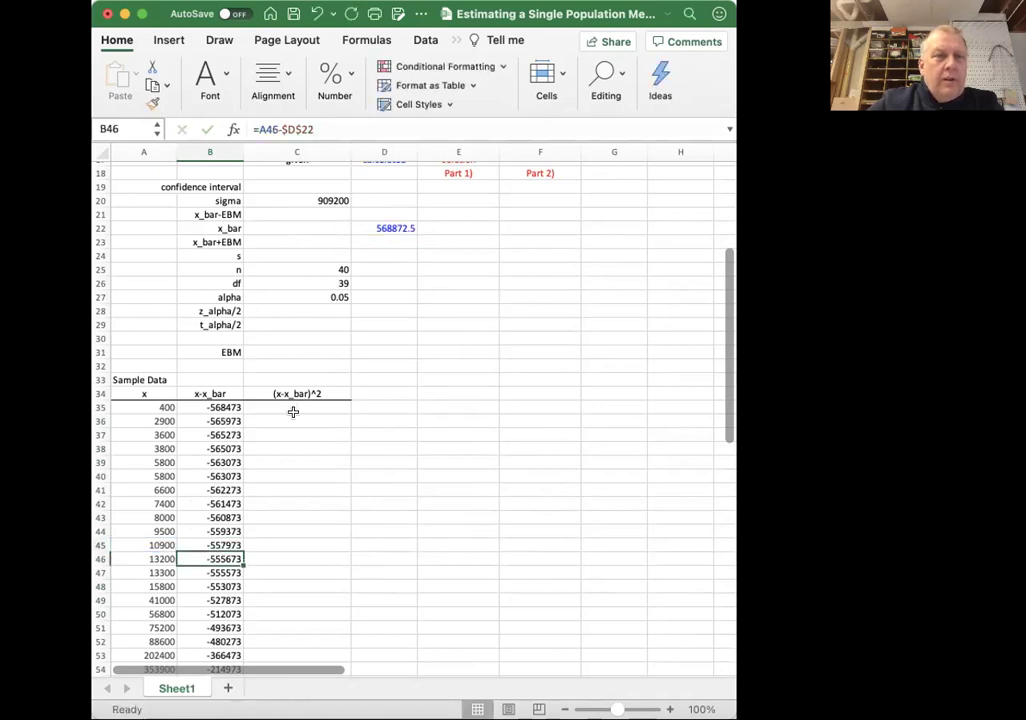
# Enter the first squared deviation under (x-x_bar)^2 in C35 as =B35^2
pyautogui.click(293, 408)
pyautogui.write('=')
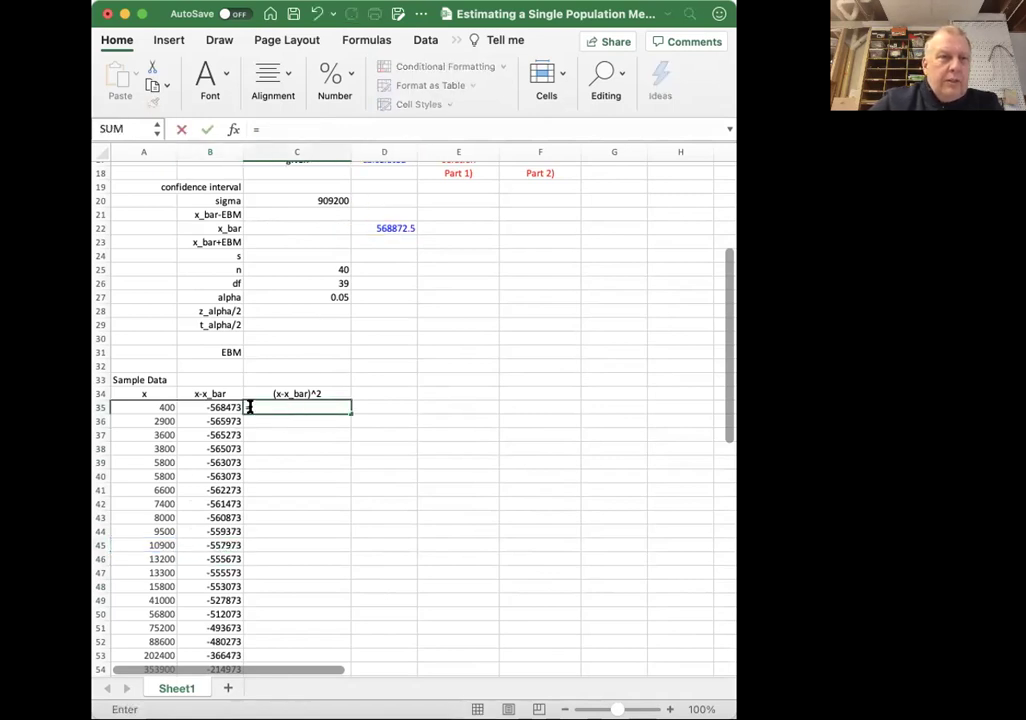
pyautogui.click(222, 407)
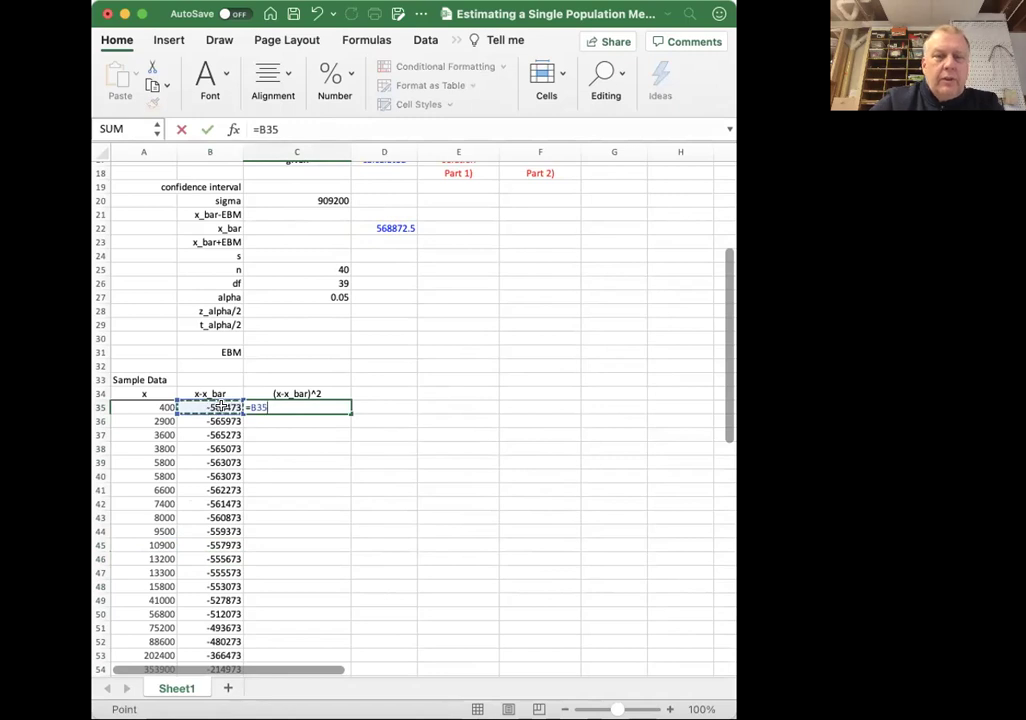
pyautogui.write('^2')
pyautogui.press('Return')
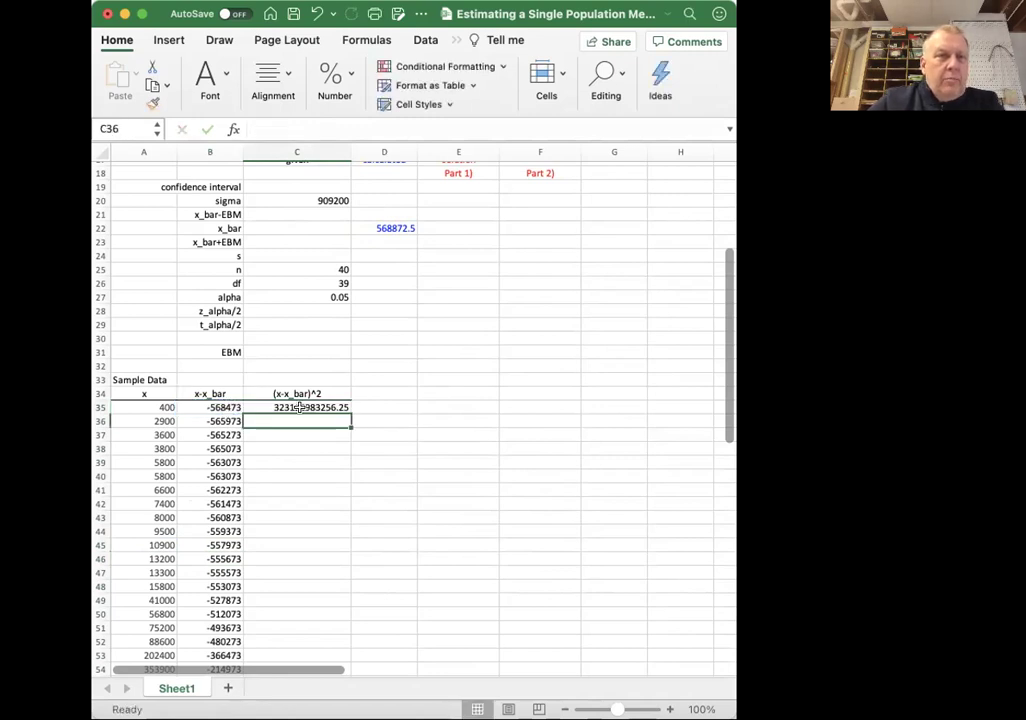
# Fill the squared deviation formula from C35 down to C74
pyautogui.click(300, 405)
pyautogui.scroll(-5, 411, 436)
pyautogui.scroll(4, 411, 436)
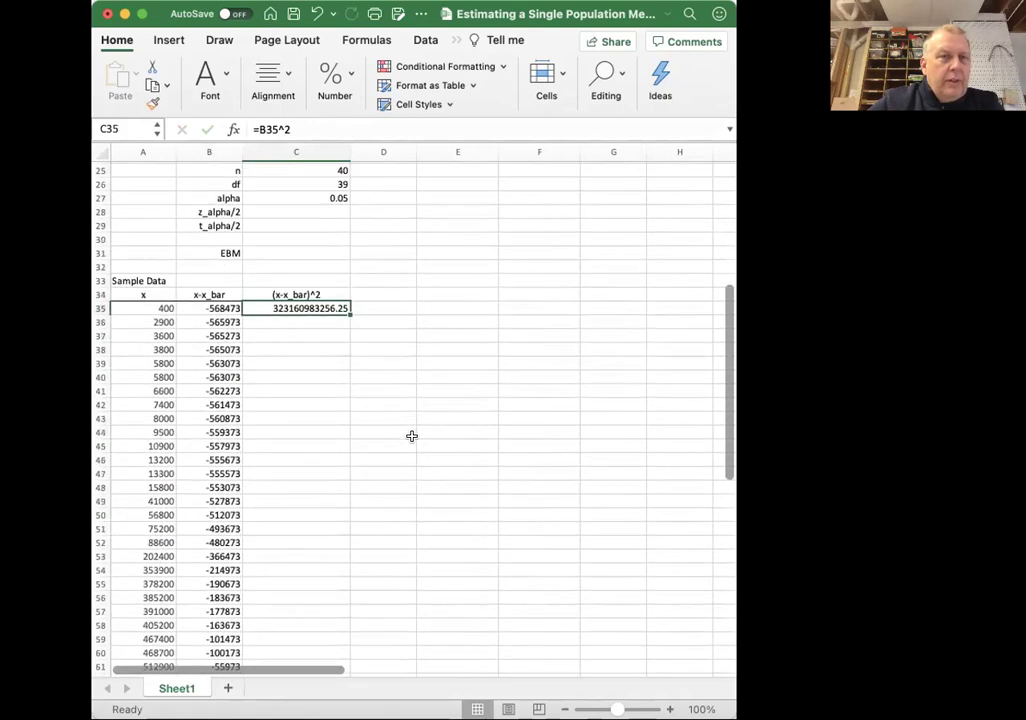
pyautogui.doubleClick(348, 311)
pyautogui.scroll(-7, 330, 300)
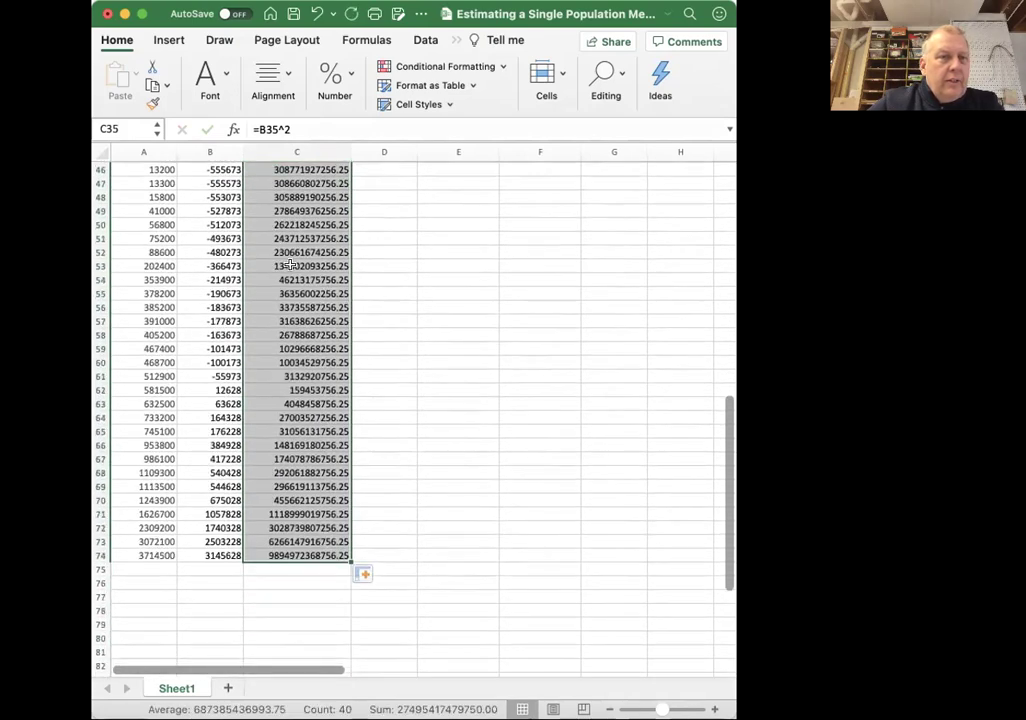
pyautogui.scroll(12, 304, 456)
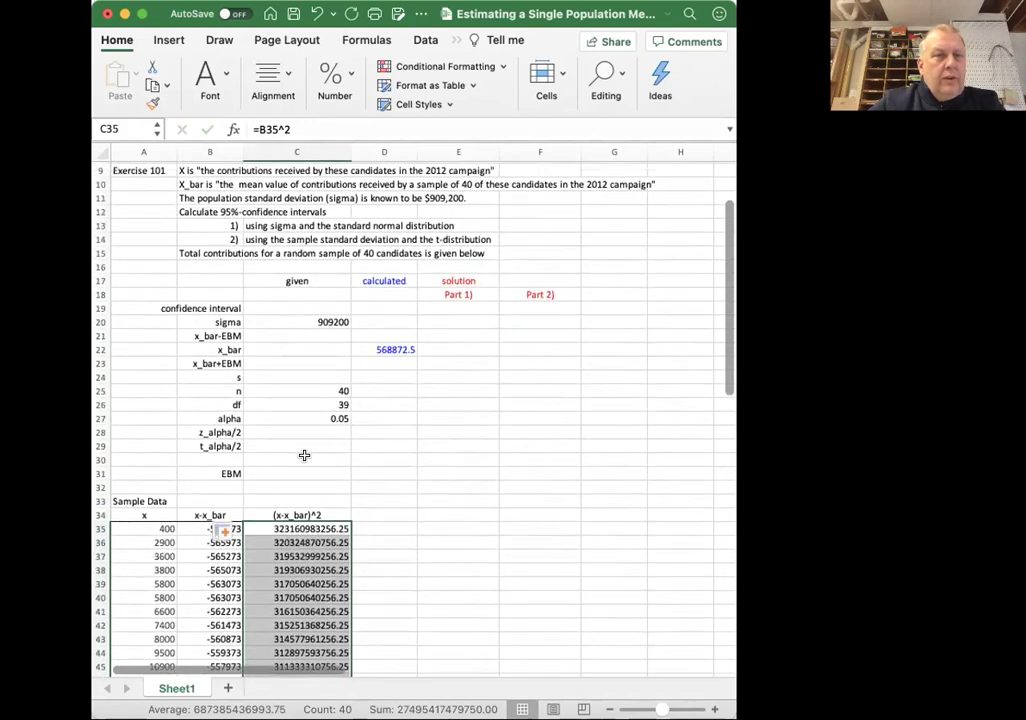
# Calculate the sample standard deviation s in D24 as =sqrt(sum(C35:C74)/C26)
pyautogui.click(387, 372)
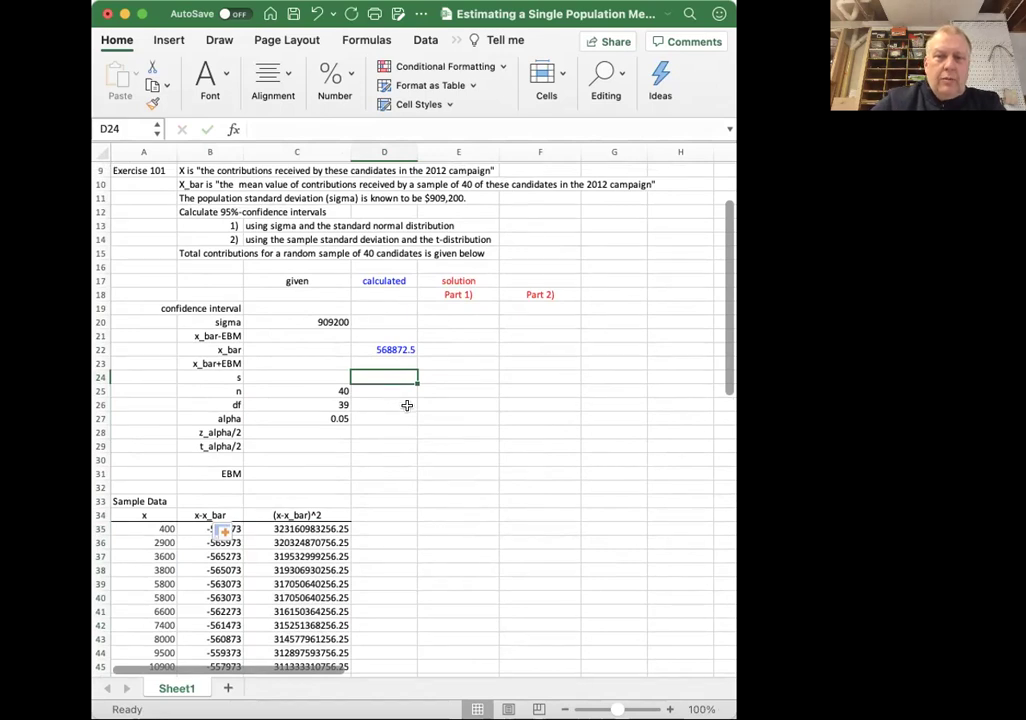
pyautogui.write('=sqrt(')
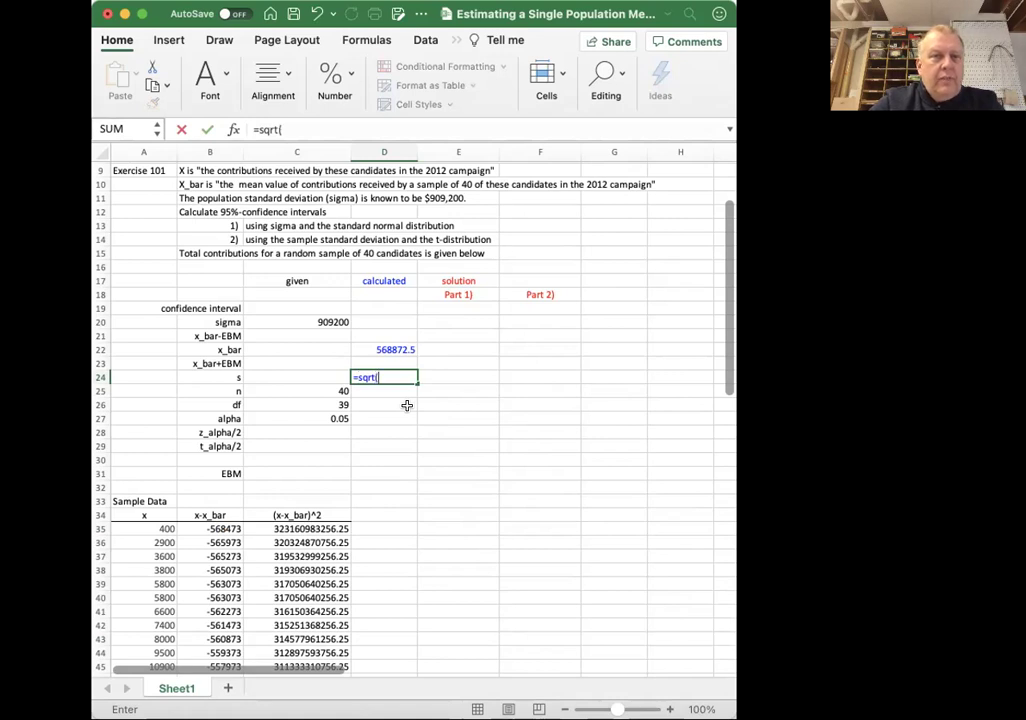
pyautogui.write('sum(')
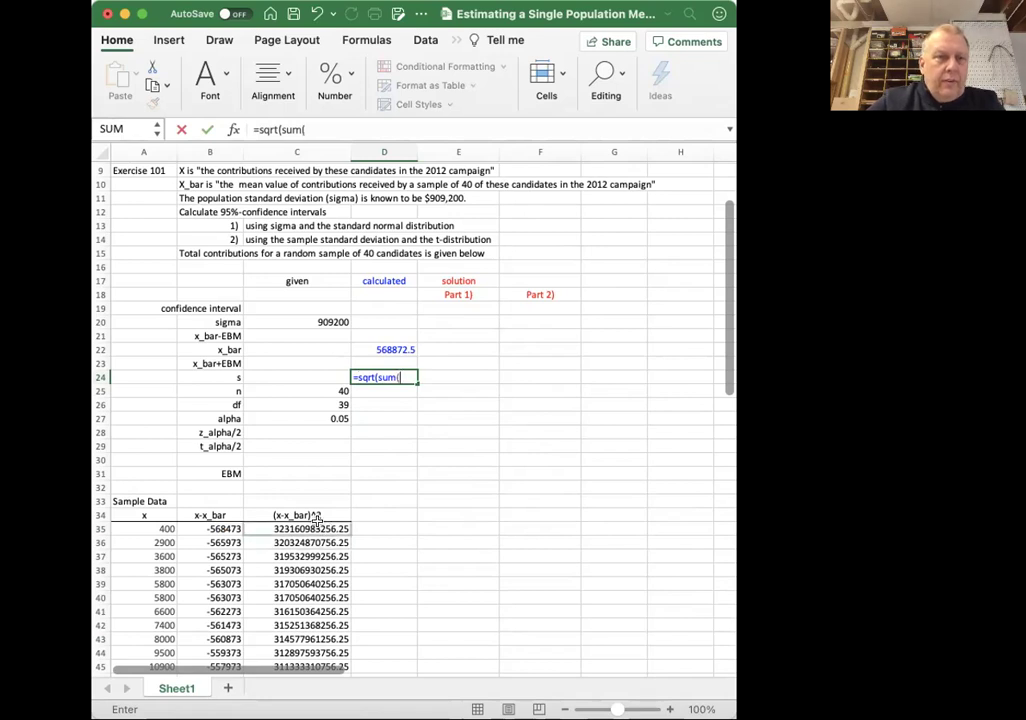
pyautogui.moveTo(310, 528); pyautogui.dragTo(305, 612)
pyautogui.scroll(10, 460, 367)
pyautogui.scroll(-1, 460, 367)
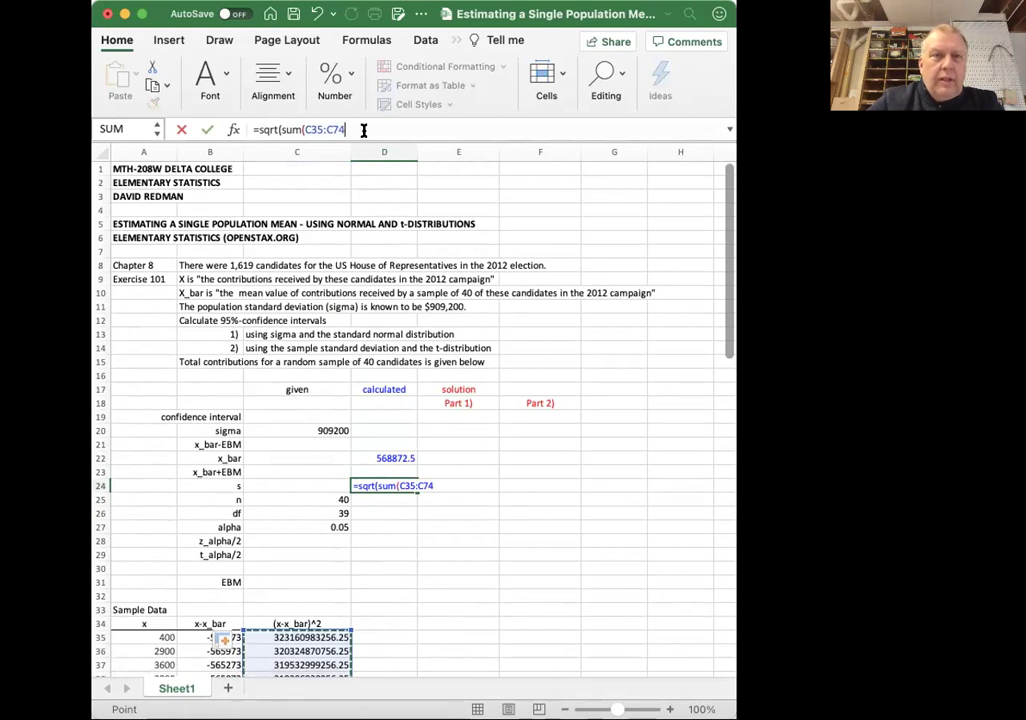
pyautogui.write(')')
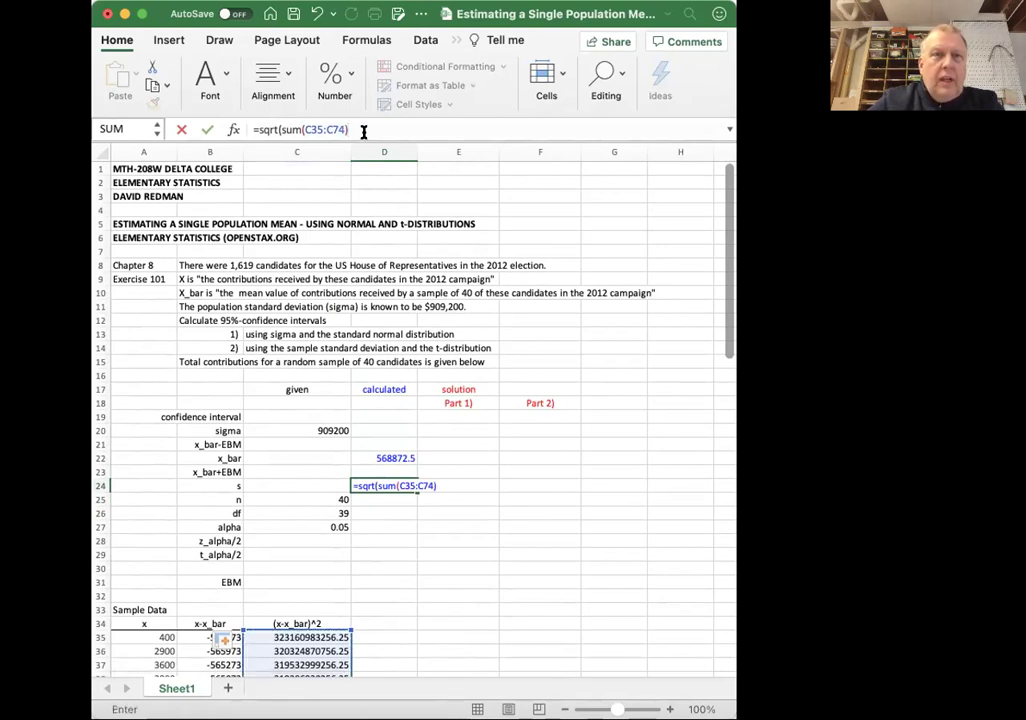
pyautogui.write('/')
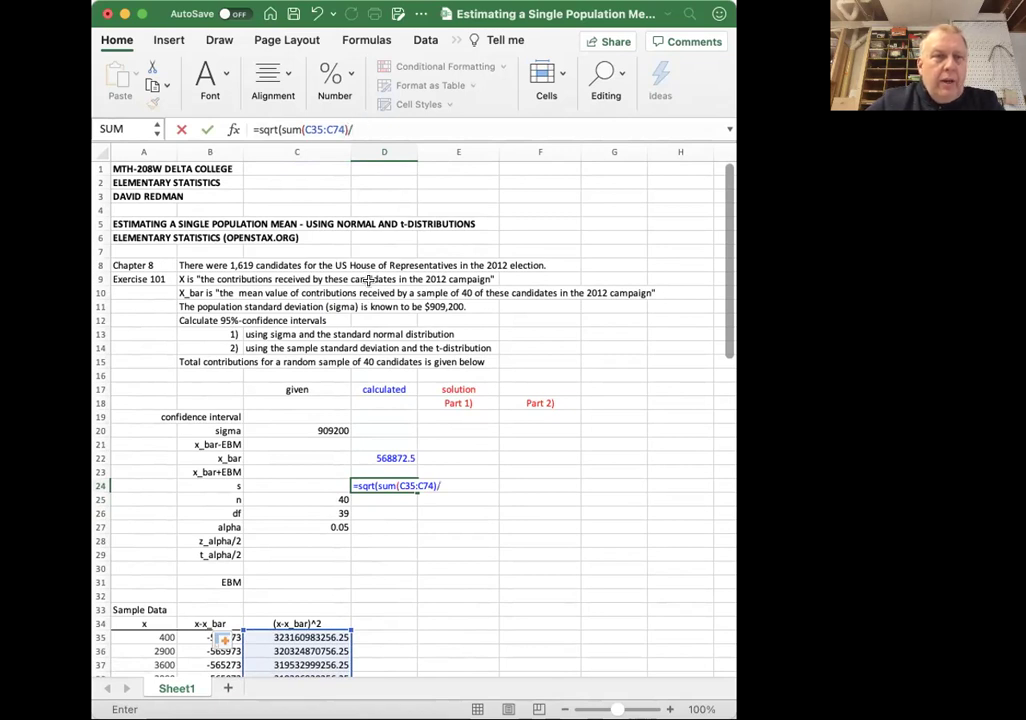
pyautogui.click(311, 510)
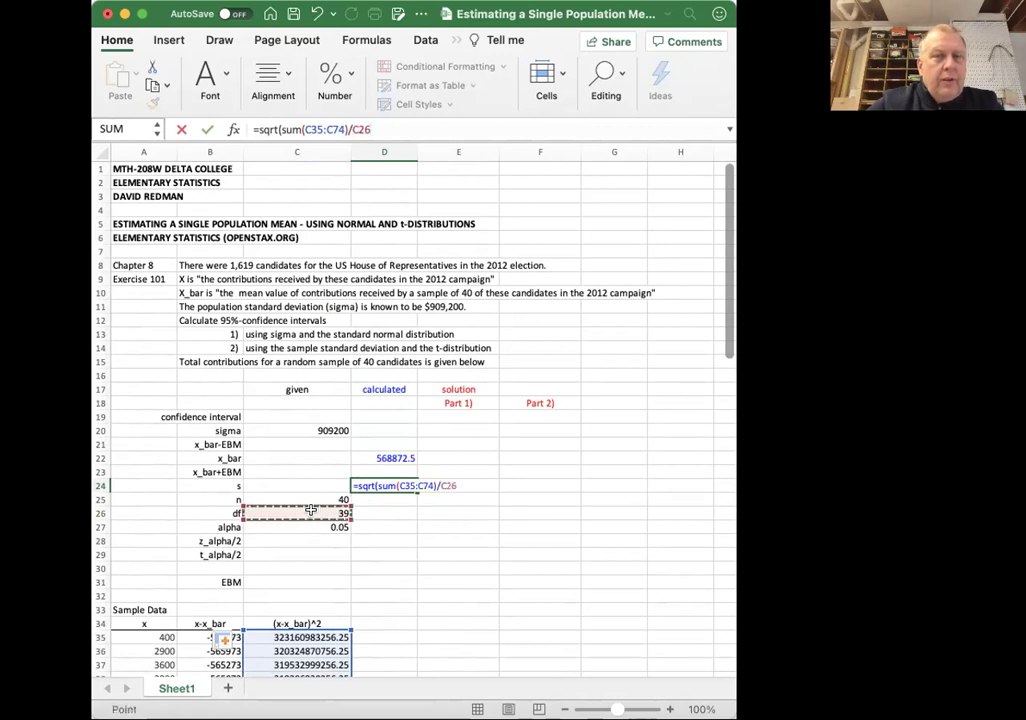
pyautogui.write(')')
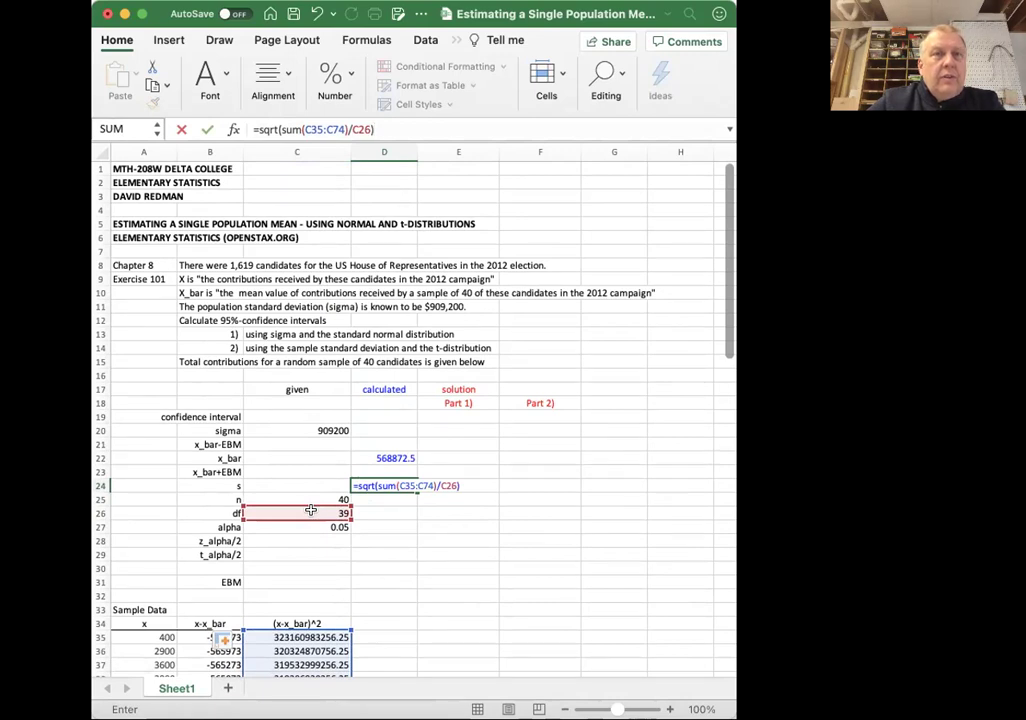
pyautogui.press('Return')
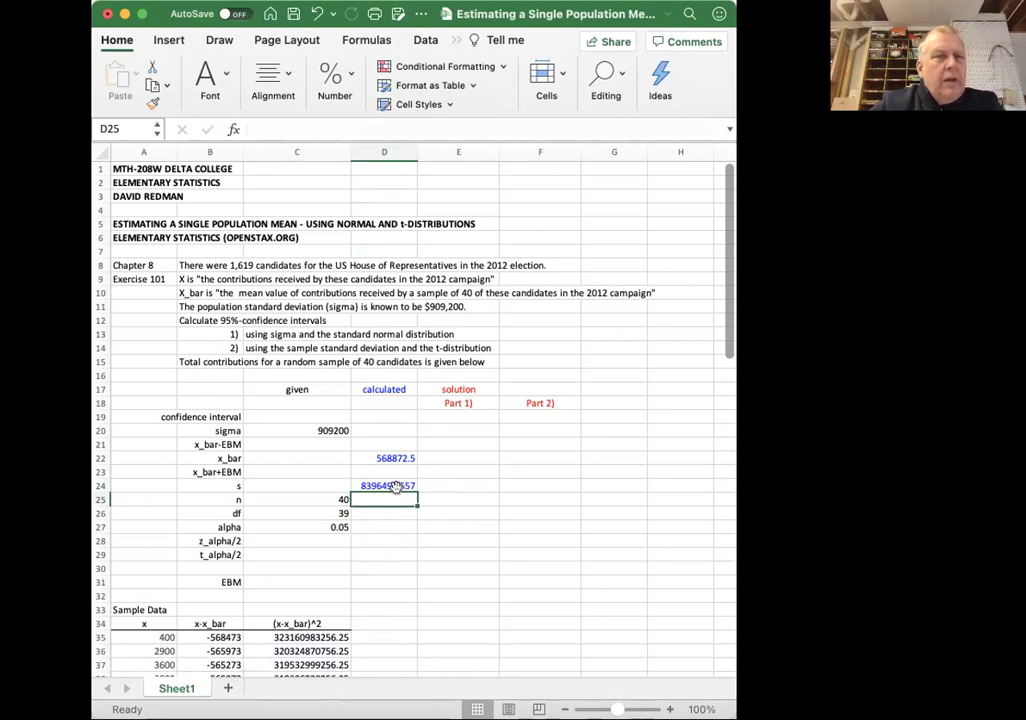
# Write the calculator function invNorm(0.975,0,1) as a text note in E28 on the z_alpha/2 row
pyautogui.click(377, 538)
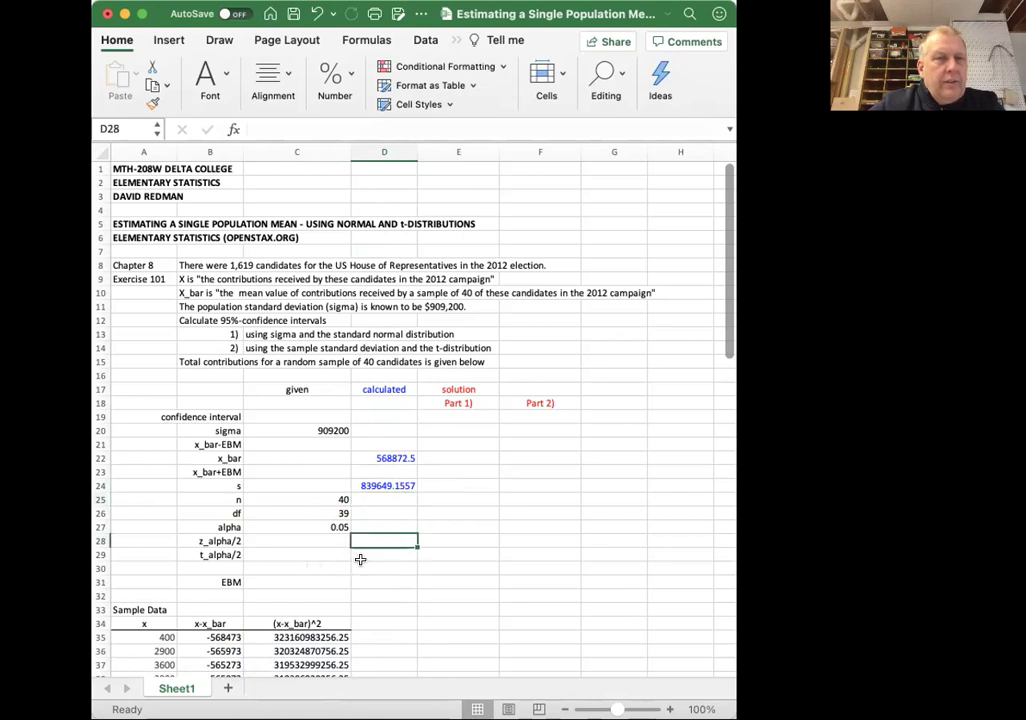
pyautogui.click(373, 552)
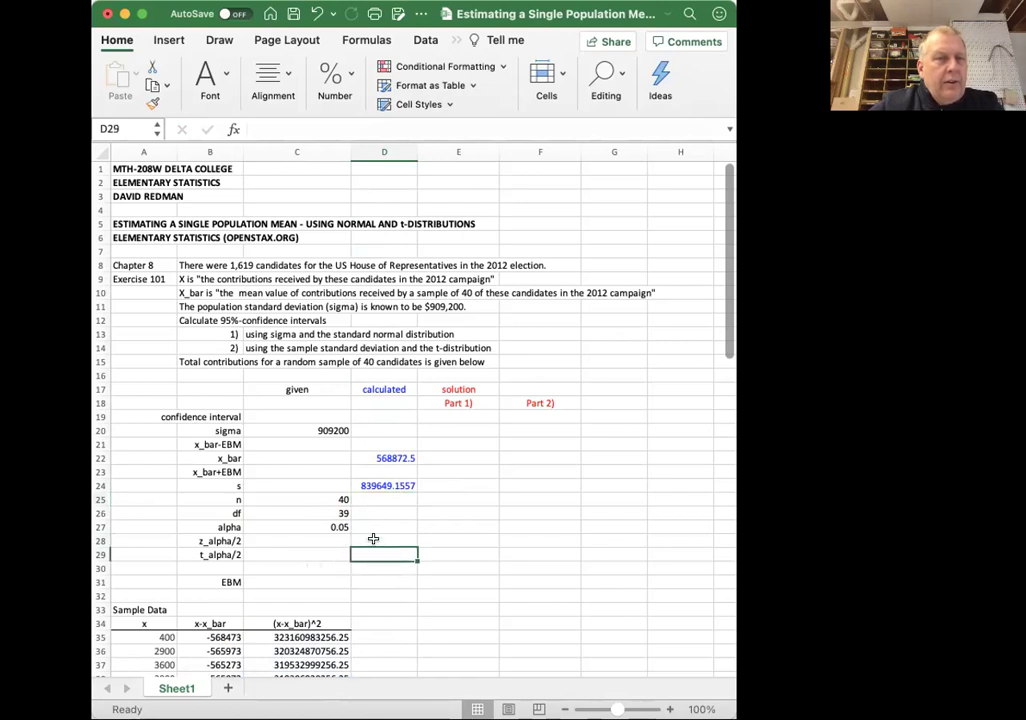
pyautogui.click(373, 539)
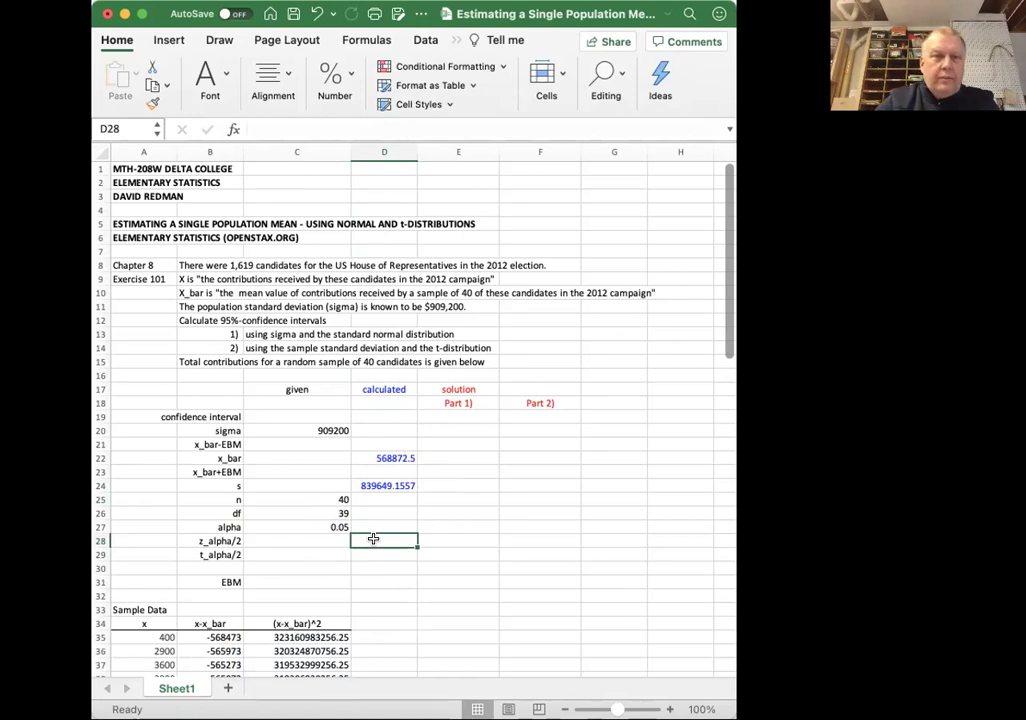
pyautogui.click(443, 538)
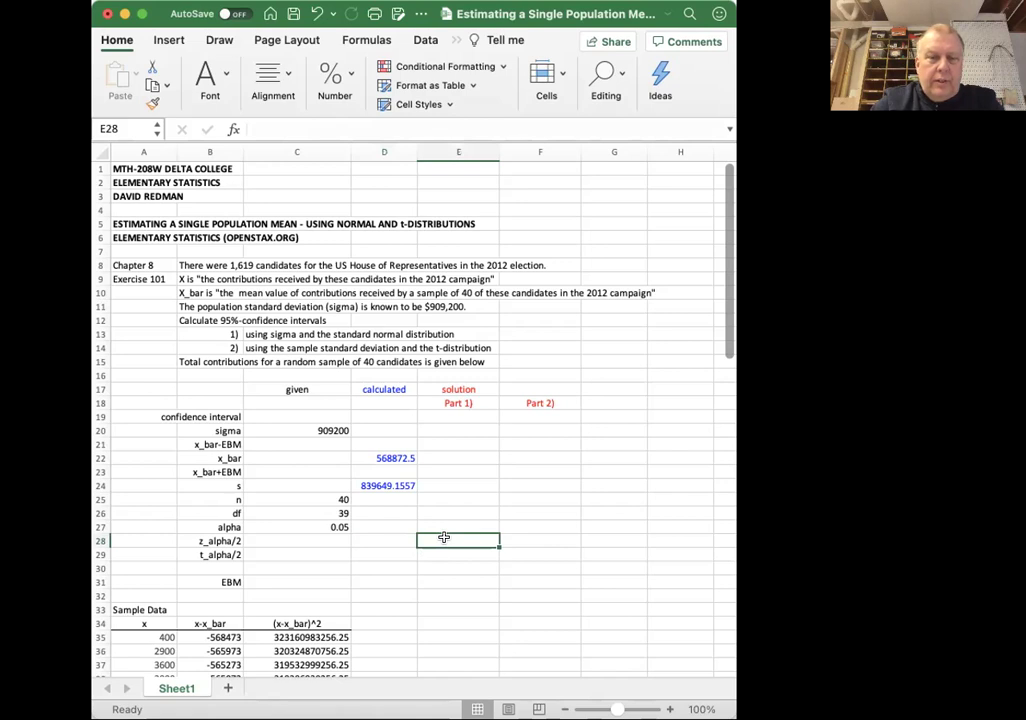
pyautogui.write('in')
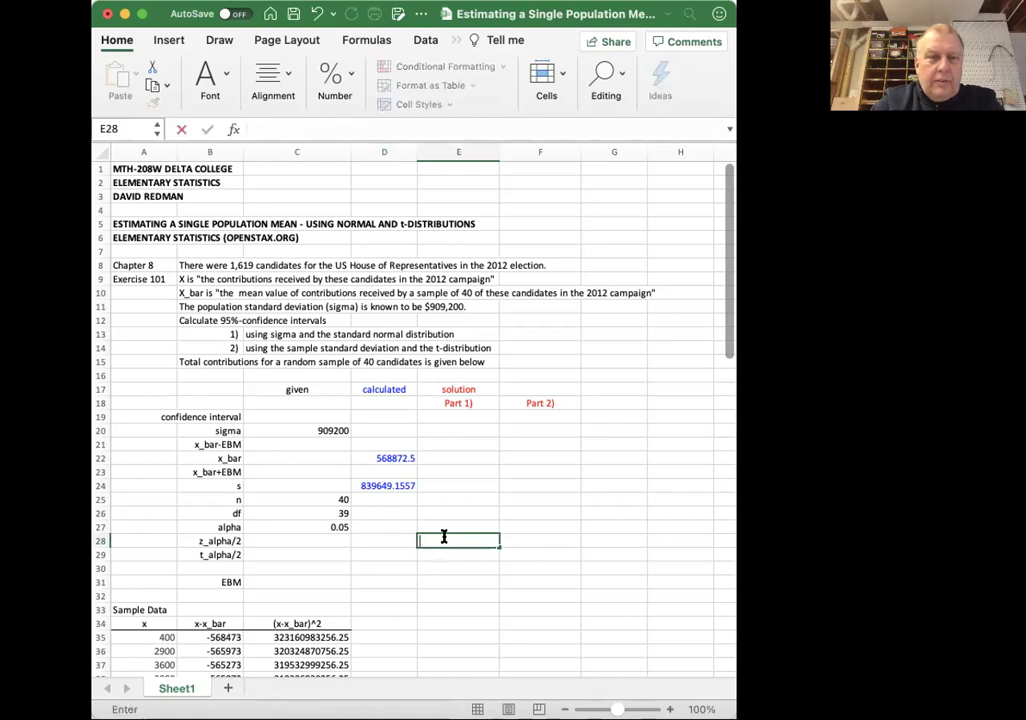
pyautogui.write('vNorm(0.975,0,1')
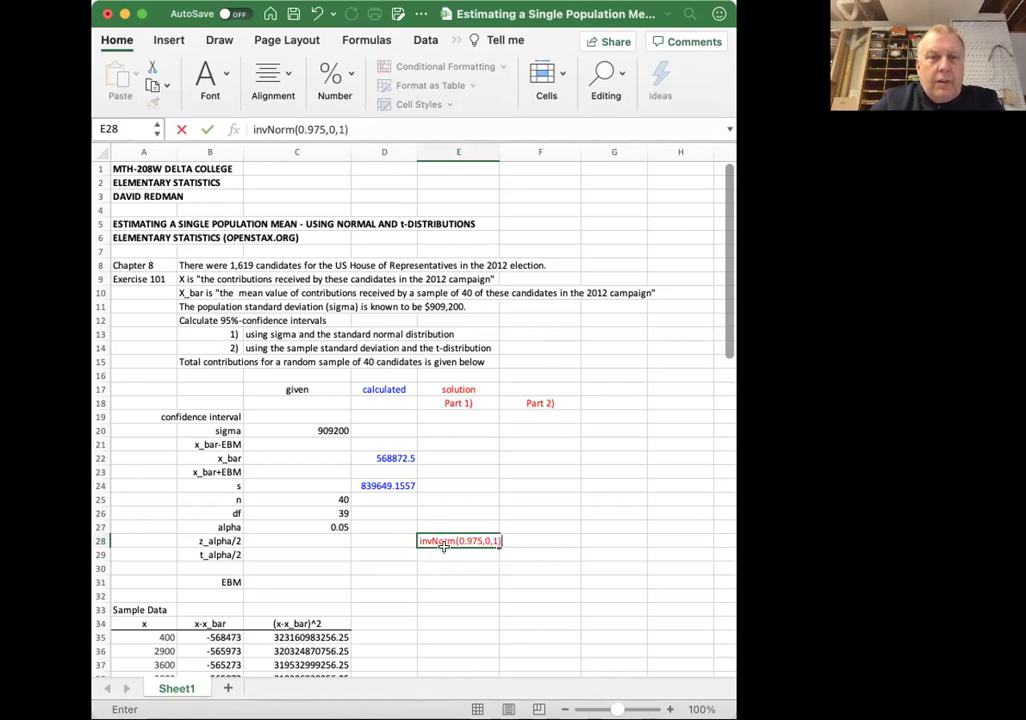
# Enter 1.9600 as the calculated z_alpha/2 value in D28
pyautogui.click(395, 540)
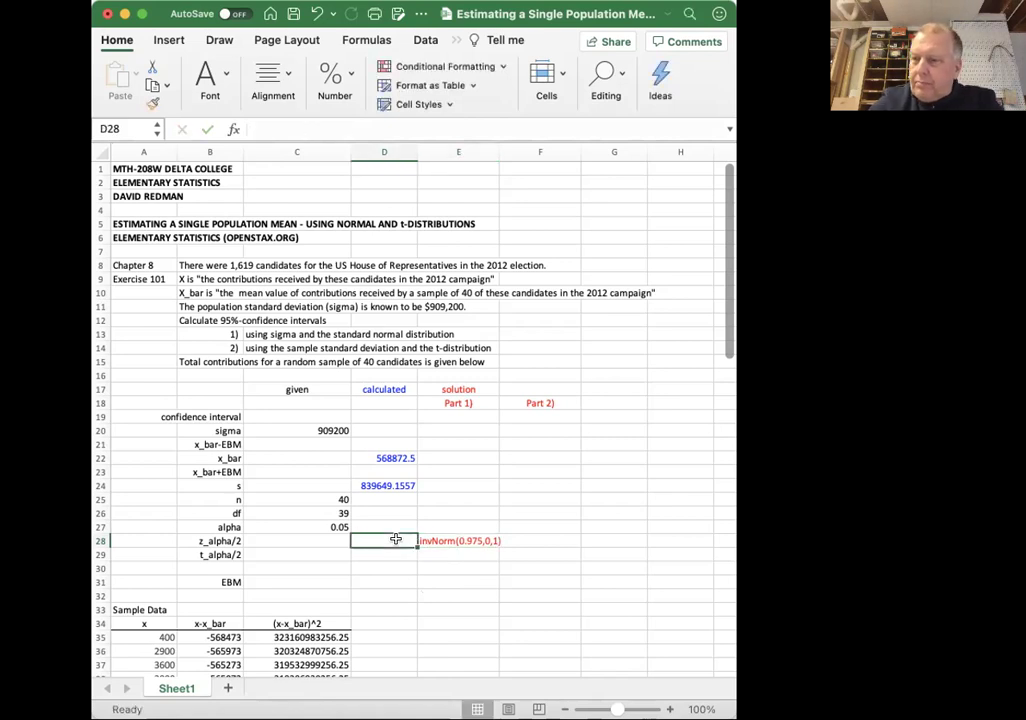
pyautogui.write('1.9')
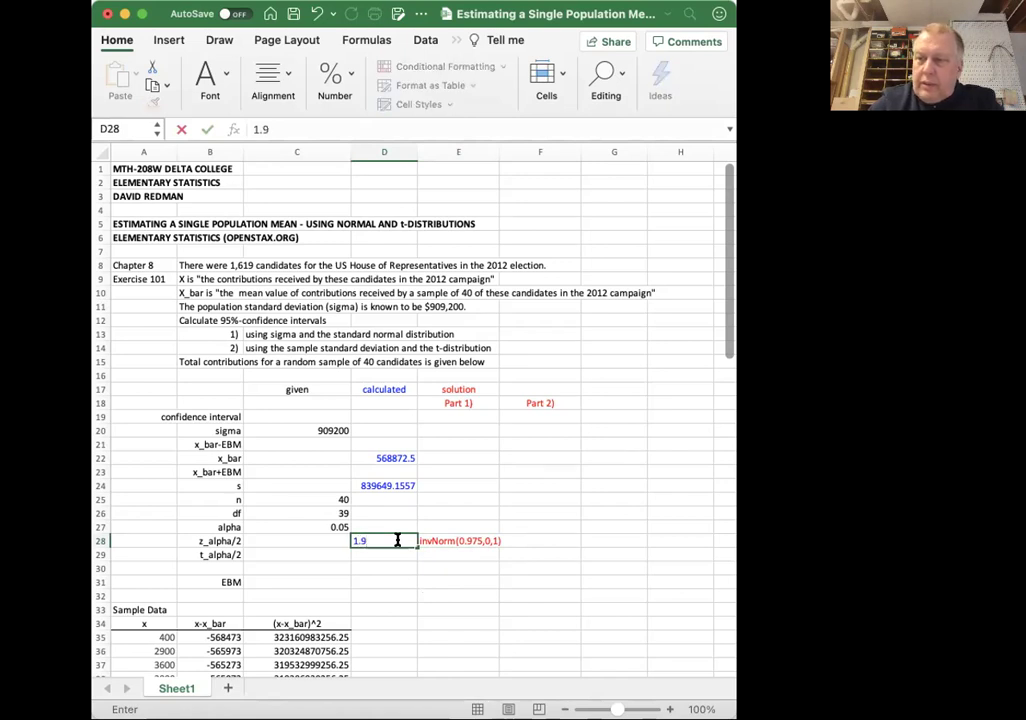
pyautogui.write('600')
pyautogui.press('Return')
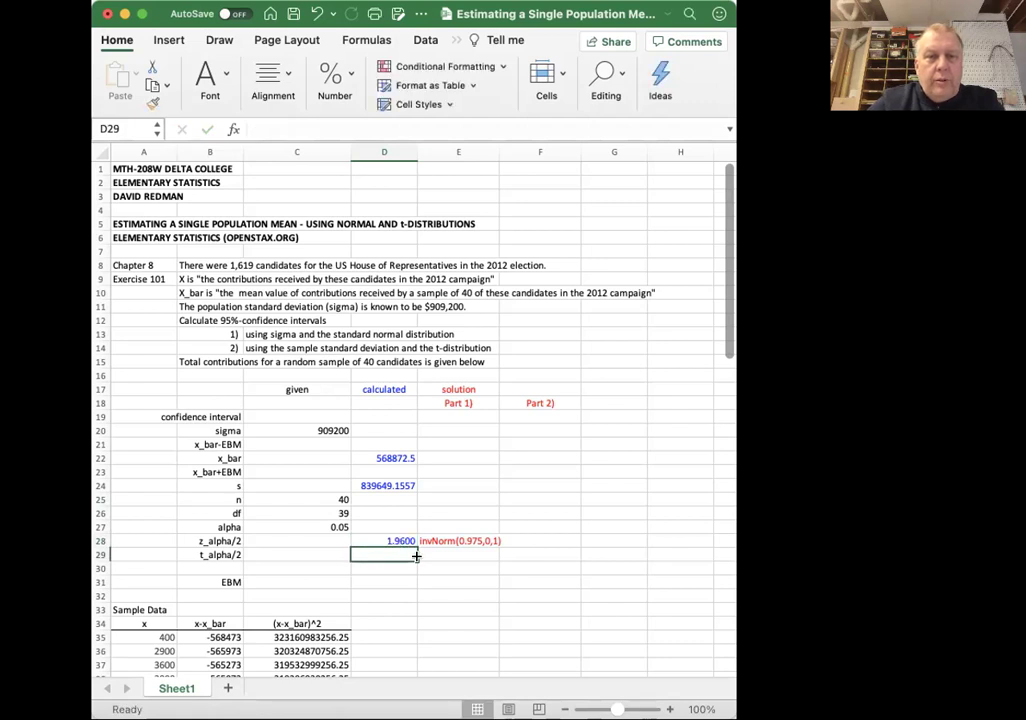
# Write invT(0.975,39) as a text note in E29 and enter 2.0227 as the calculated t_alpha/2 value in D29
pyautogui.click(440, 551)
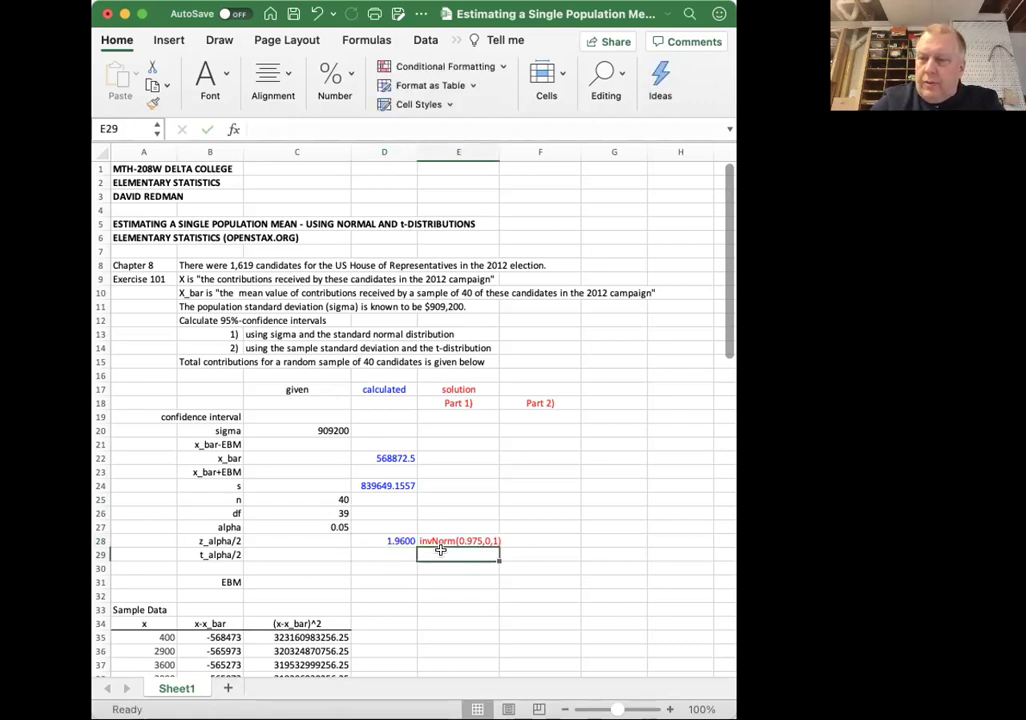
pyautogui.write('invT(0.975,')
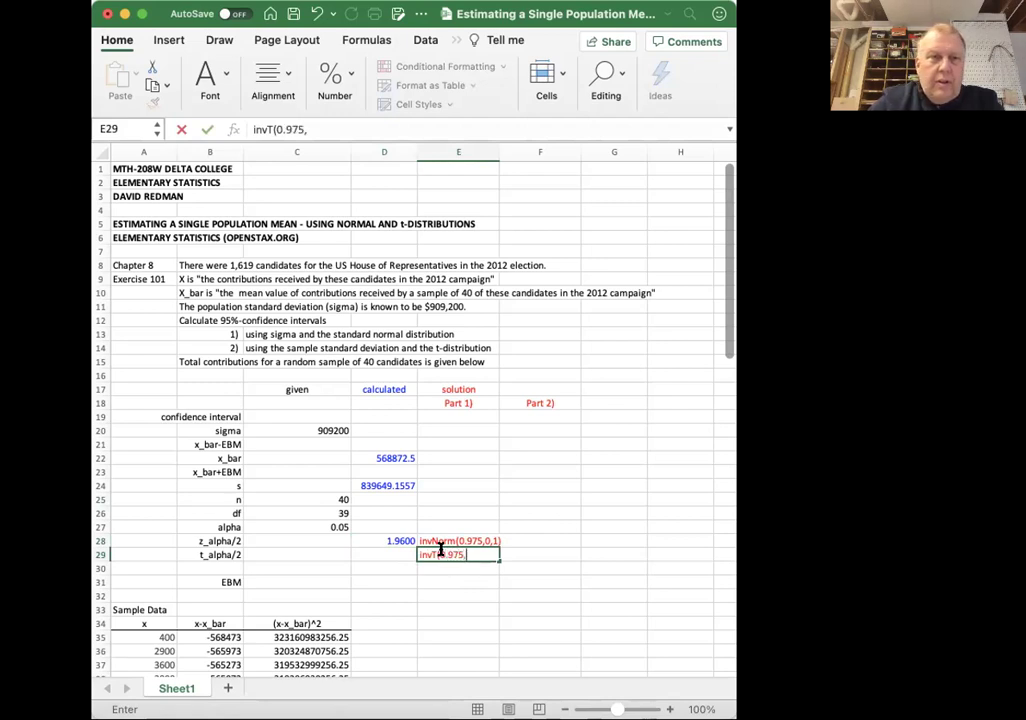
pyautogui.write('9')
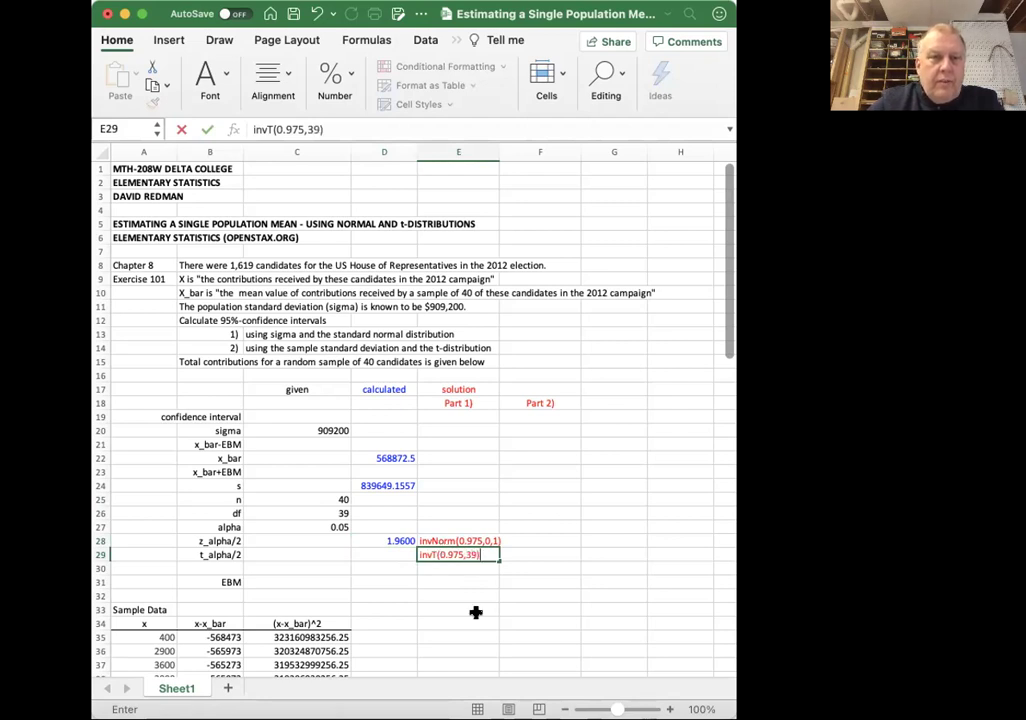
pyautogui.click(401, 558)
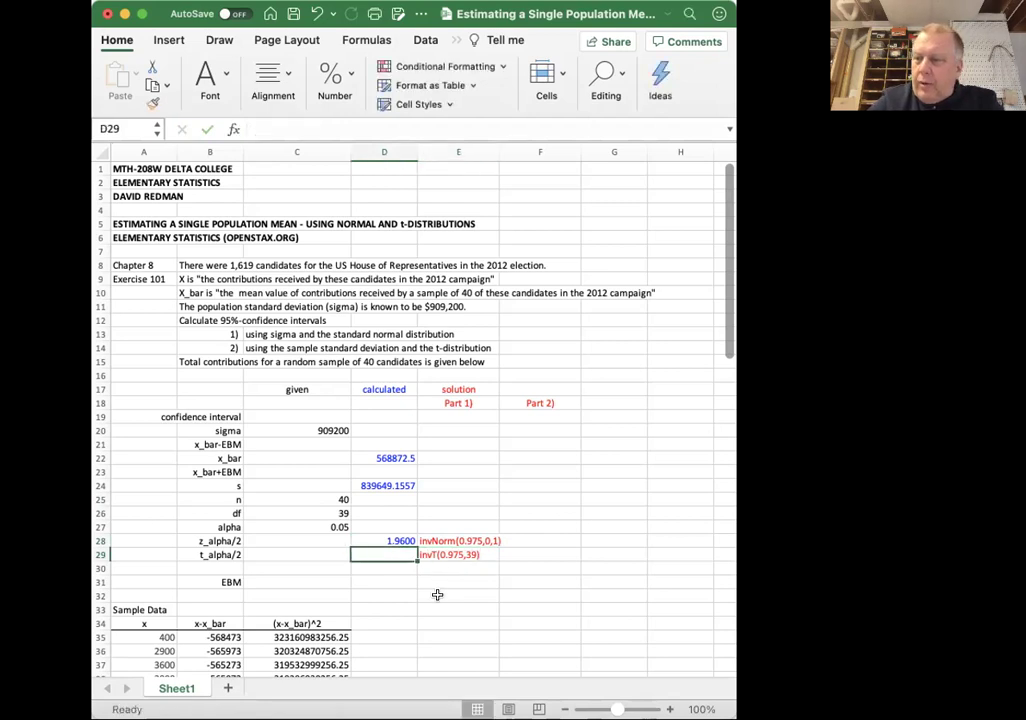
pyautogui.write('2.0227')
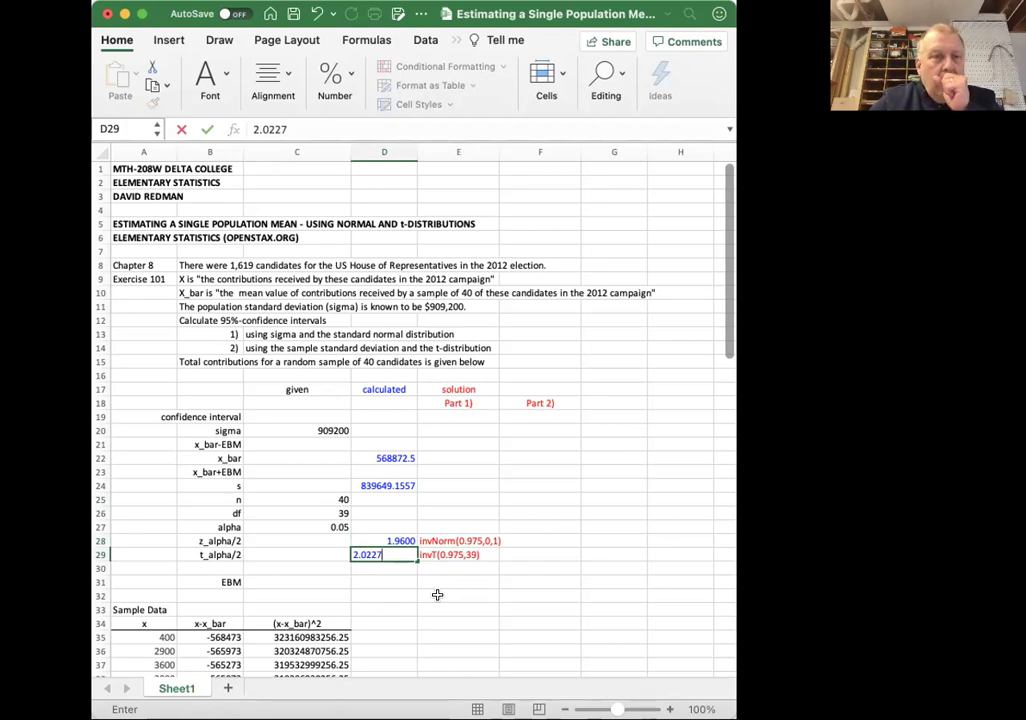
pyautogui.press('Return')
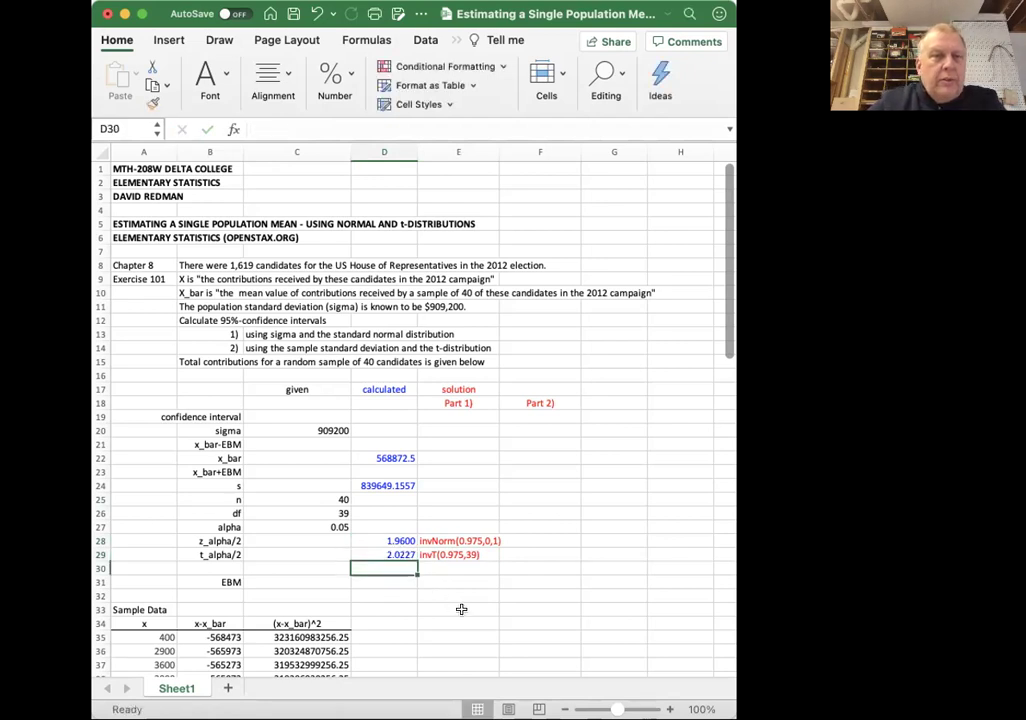
# Widen column E slightly so the invNorm(0.975,0,1) note fits inside its cell
pyautogui.click(452, 541)
pyautogui.moveTo(452, 541); pyautogui.dragTo(452, 555)
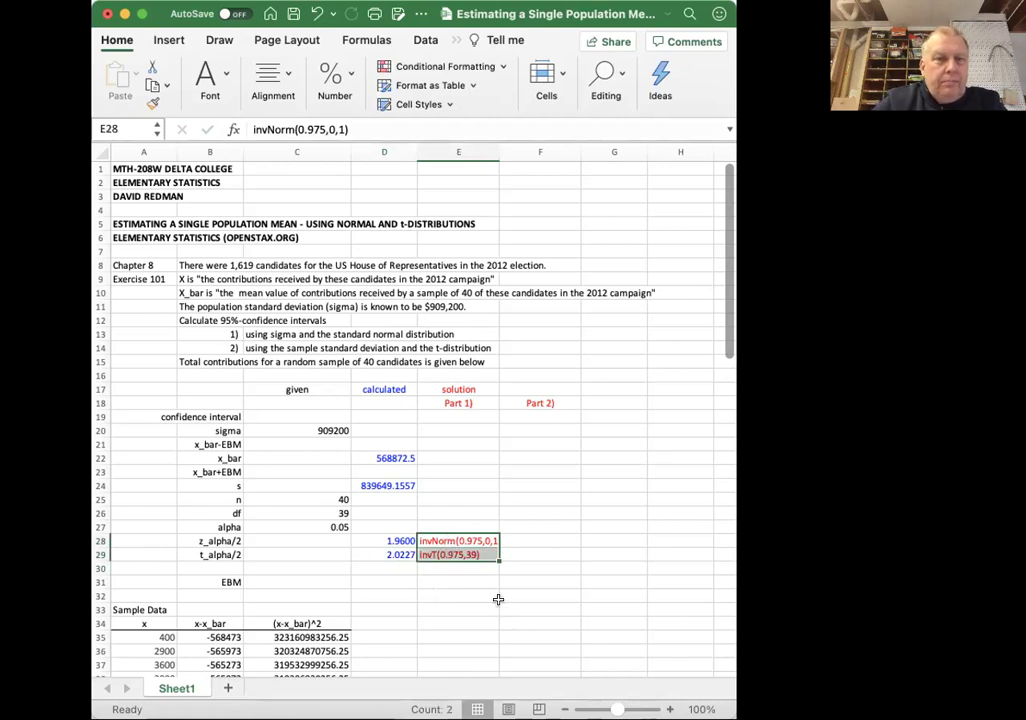
pyautogui.click(510, 542)
pyautogui.click(452, 541)
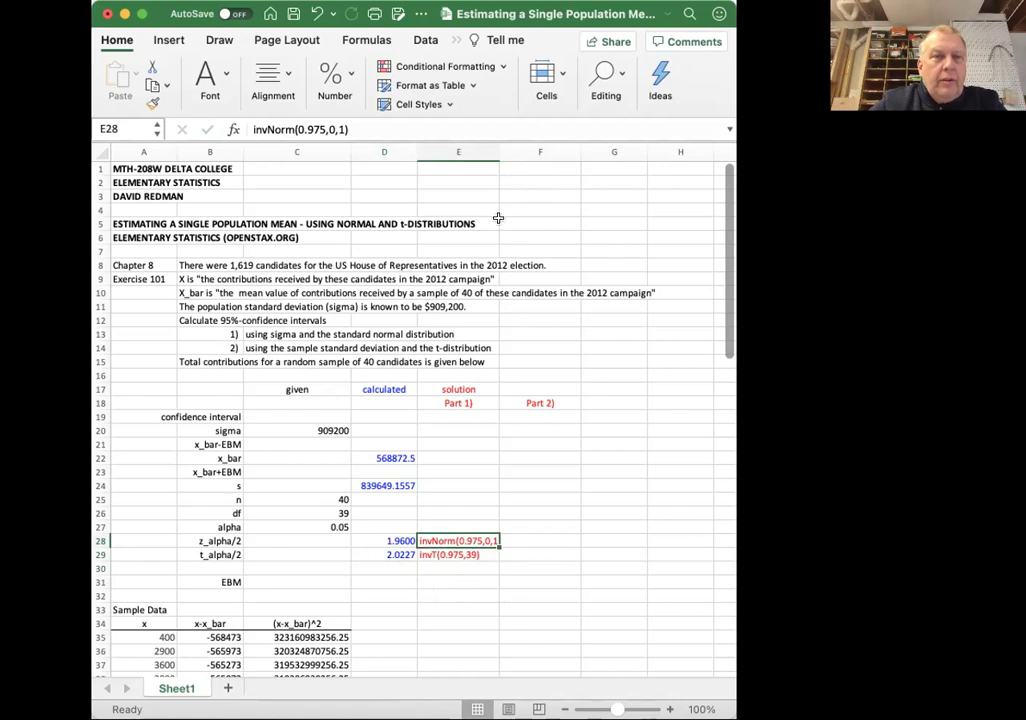
pyautogui.moveTo(495, 147); pyautogui.dragTo(504, 148)
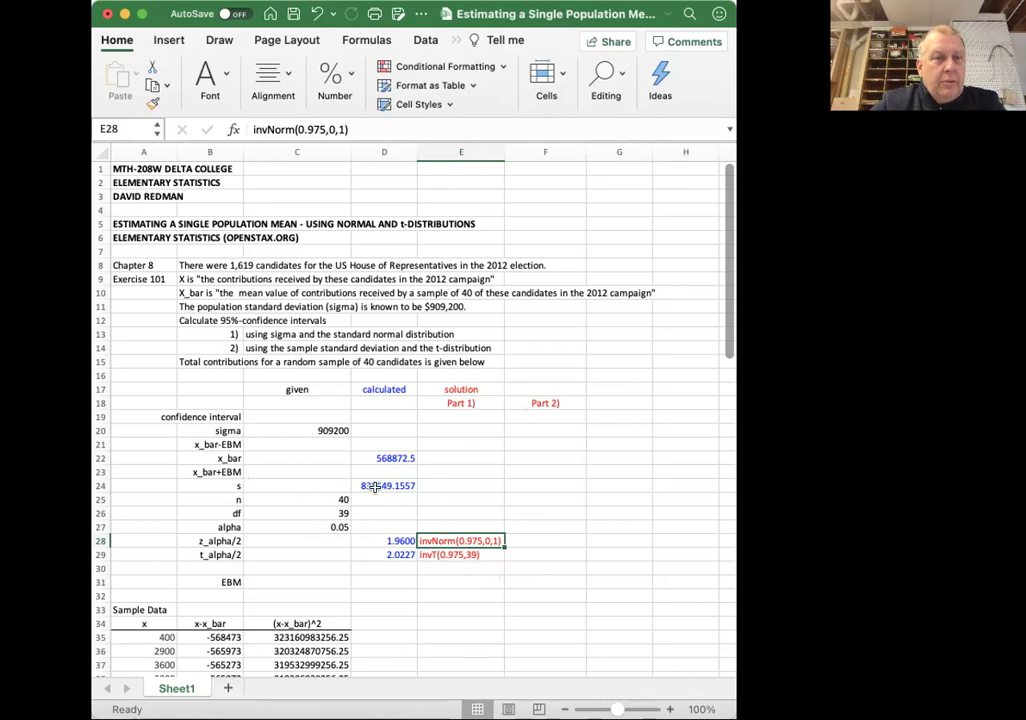
# Calculate the Part 1 EBM in E31 with the formula =D28*C20/sqrt(C25), using z_alpha/2, sigma and n
pyautogui.click(440, 579)
pyautogui.write('=')
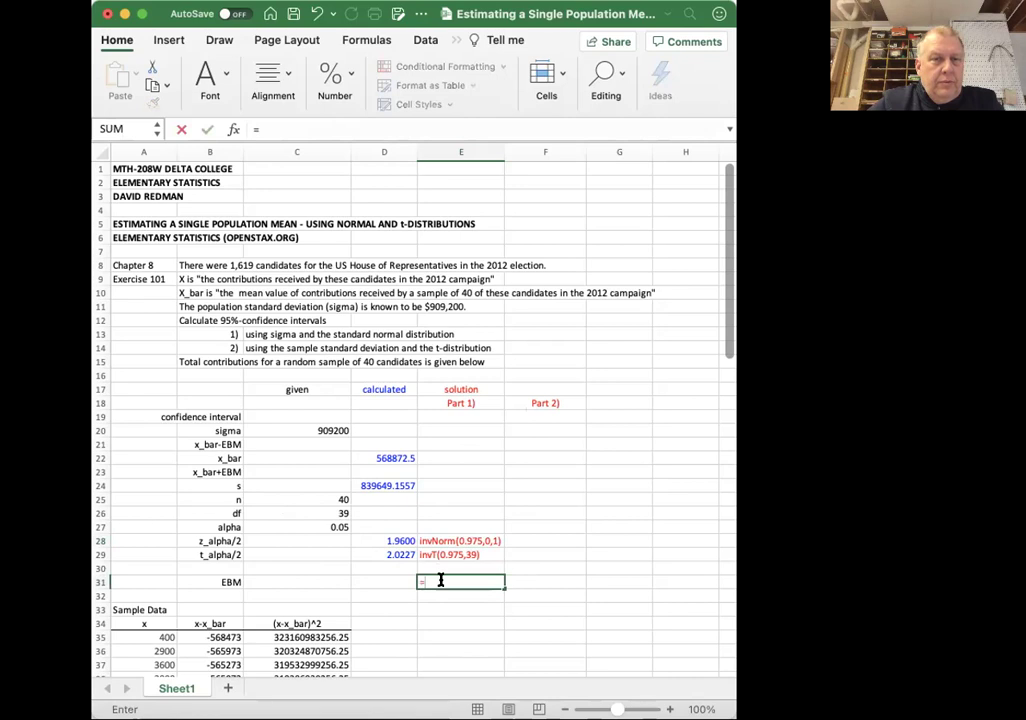
pyautogui.click(400, 540)
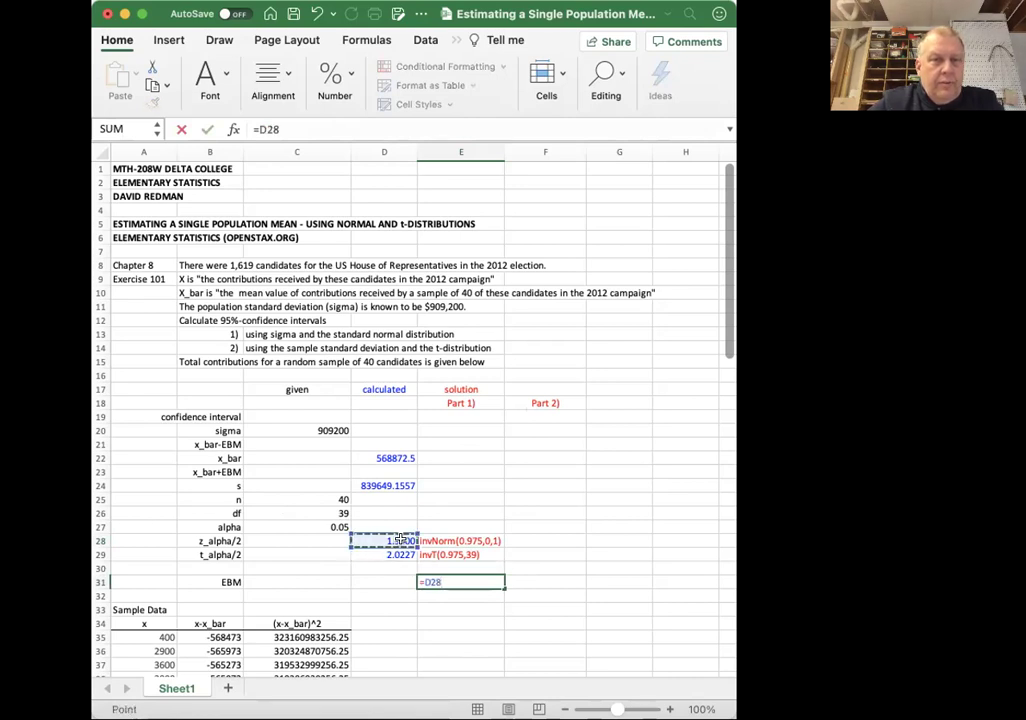
pyautogui.write('*')
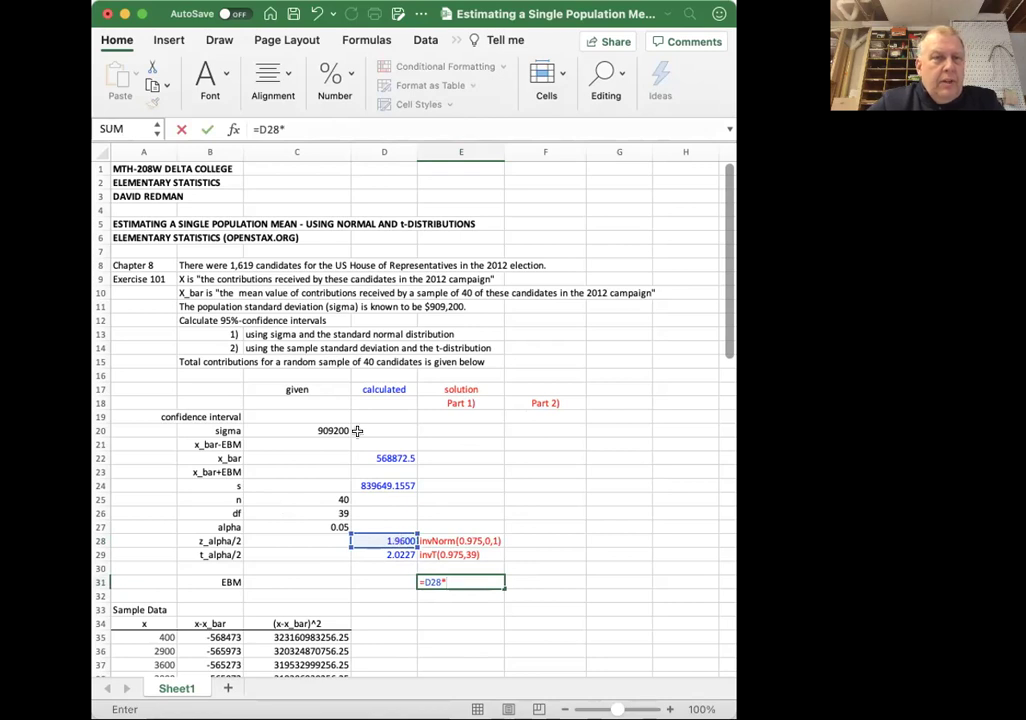
pyautogui.click(315, 430)
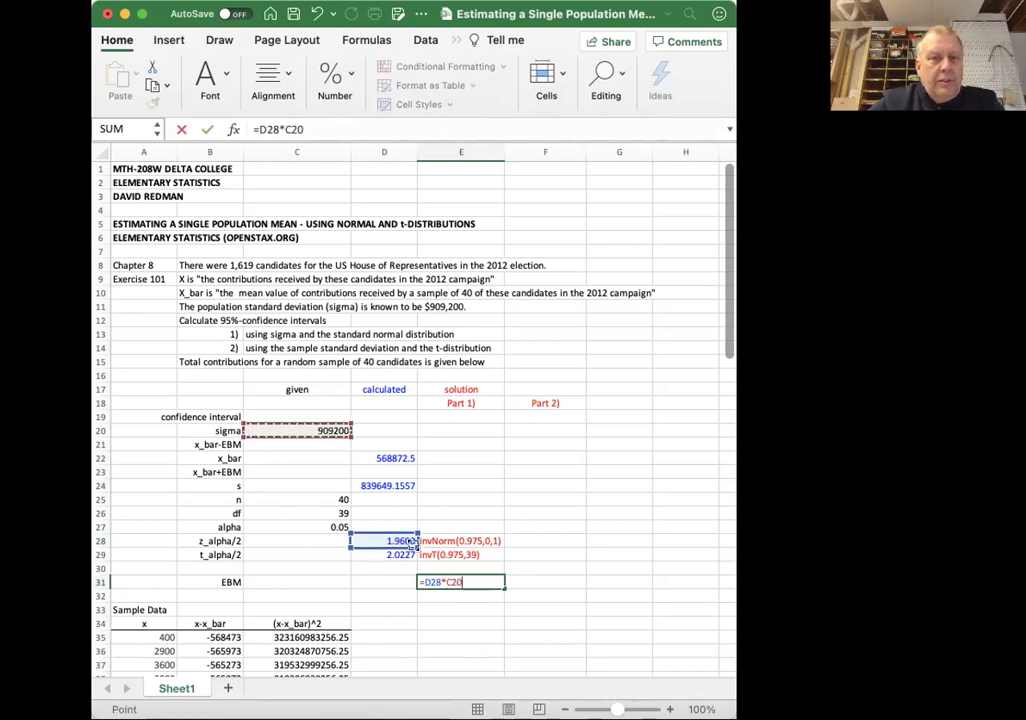
pyautogui.write('/')
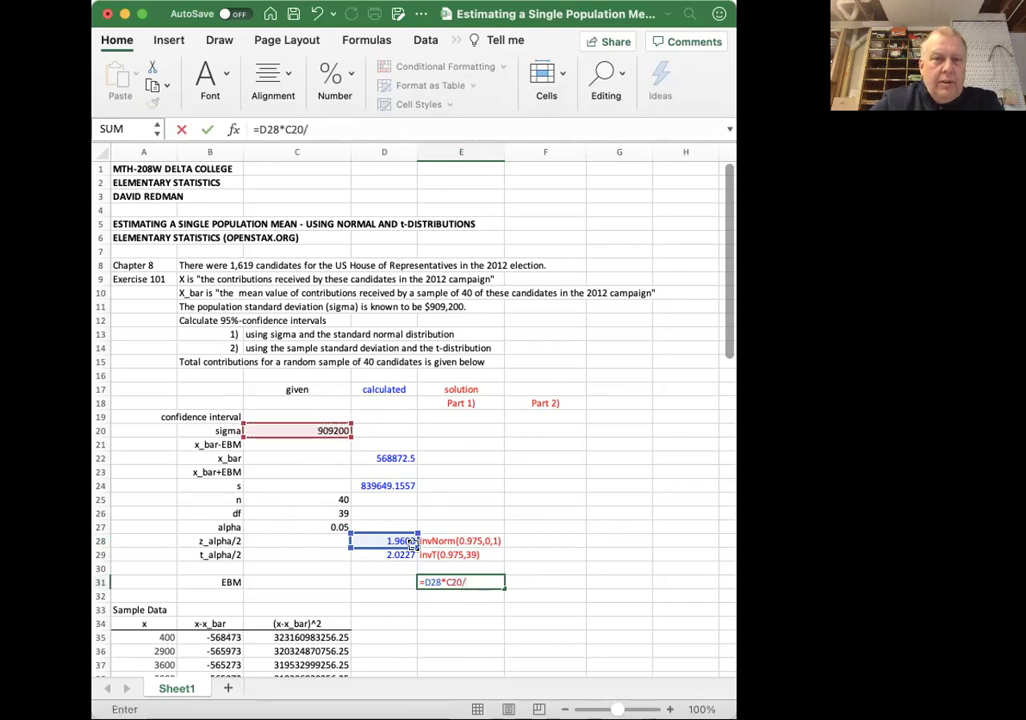
pyautogui.write('sqr')
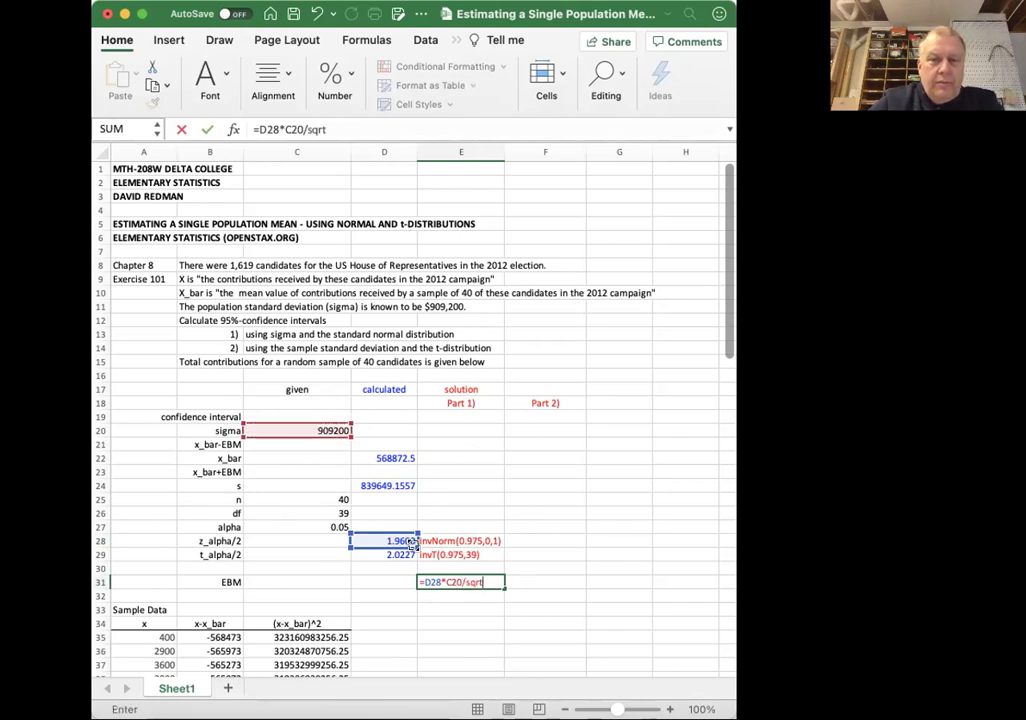
pyautogui.write('t(')
pyautogui.click(323, 499)
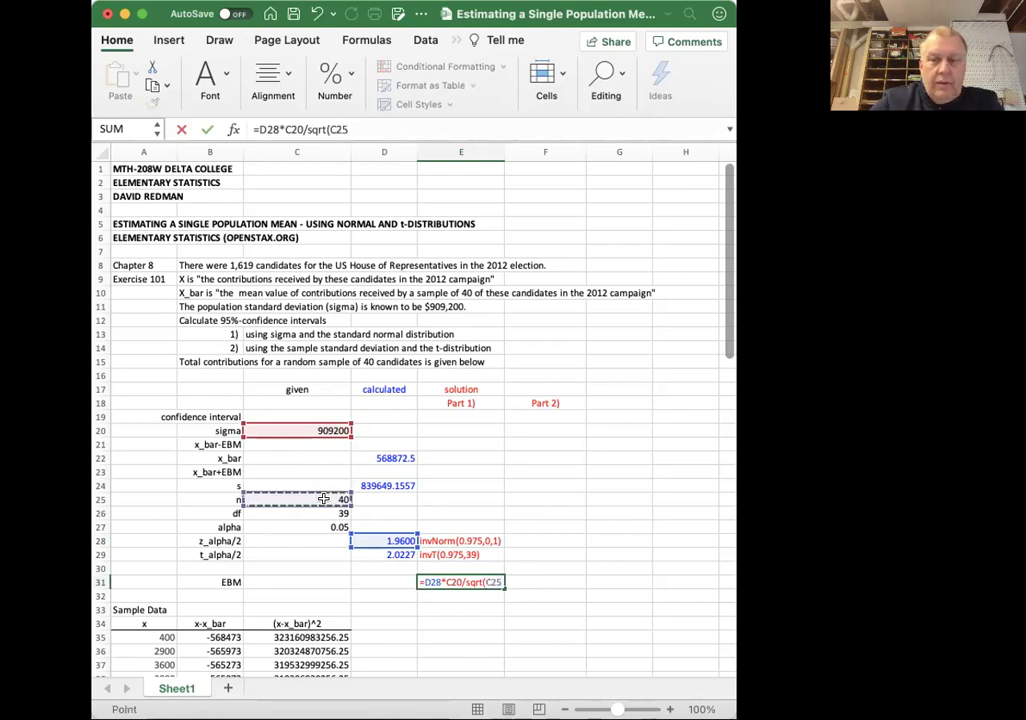
pyautogui.write(')')
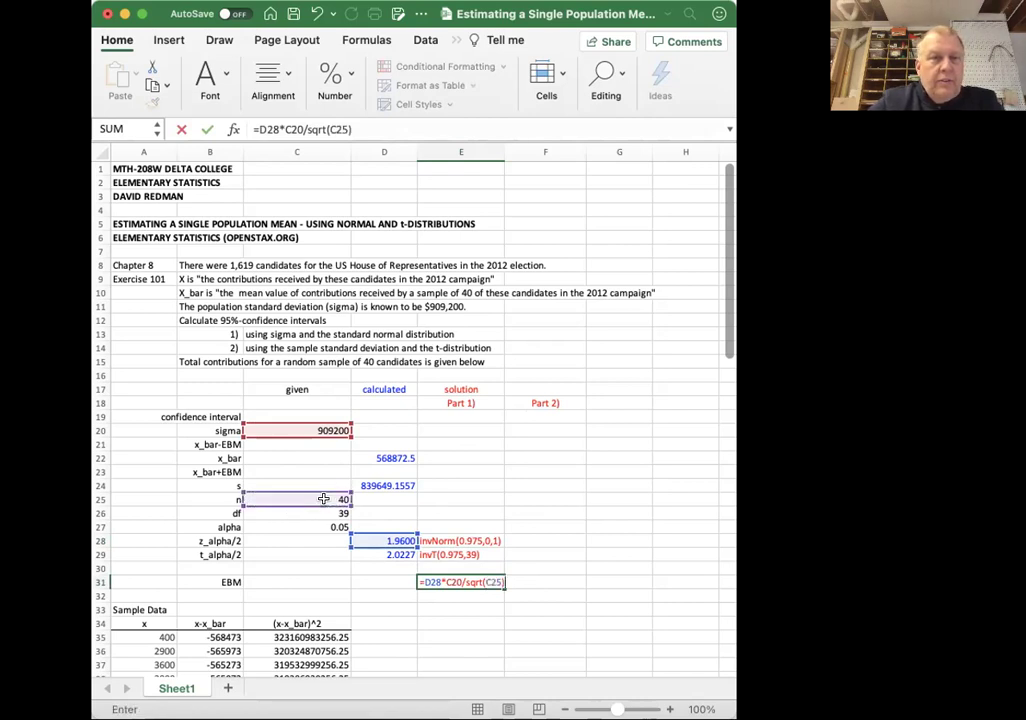
pyautogui.press('Return')
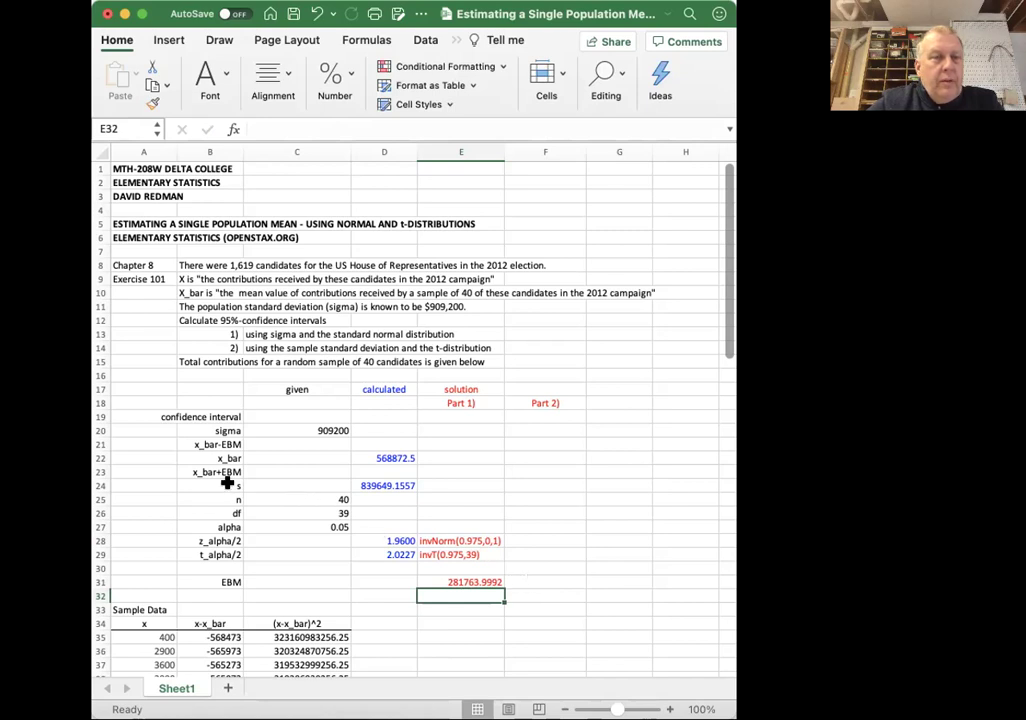
# Calculate the Part 2 EBM in F31 with =D29*D24/sqrt(C25) and change the font colour of F19:F32 to red
pyautogui.click(533, 582)
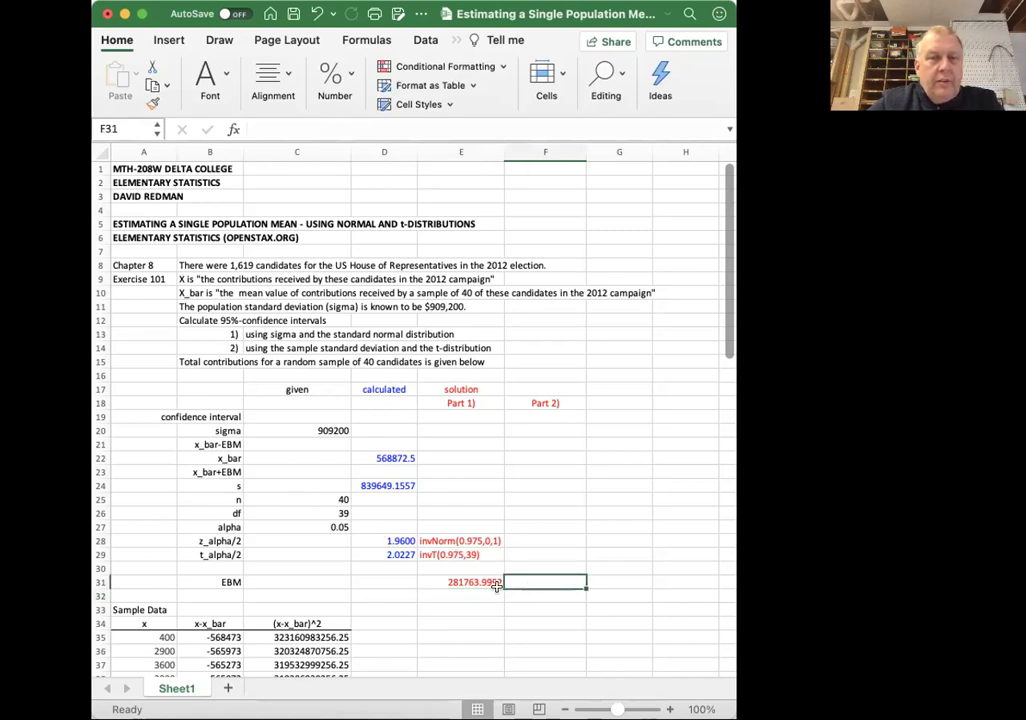
pyautogui.write('=')
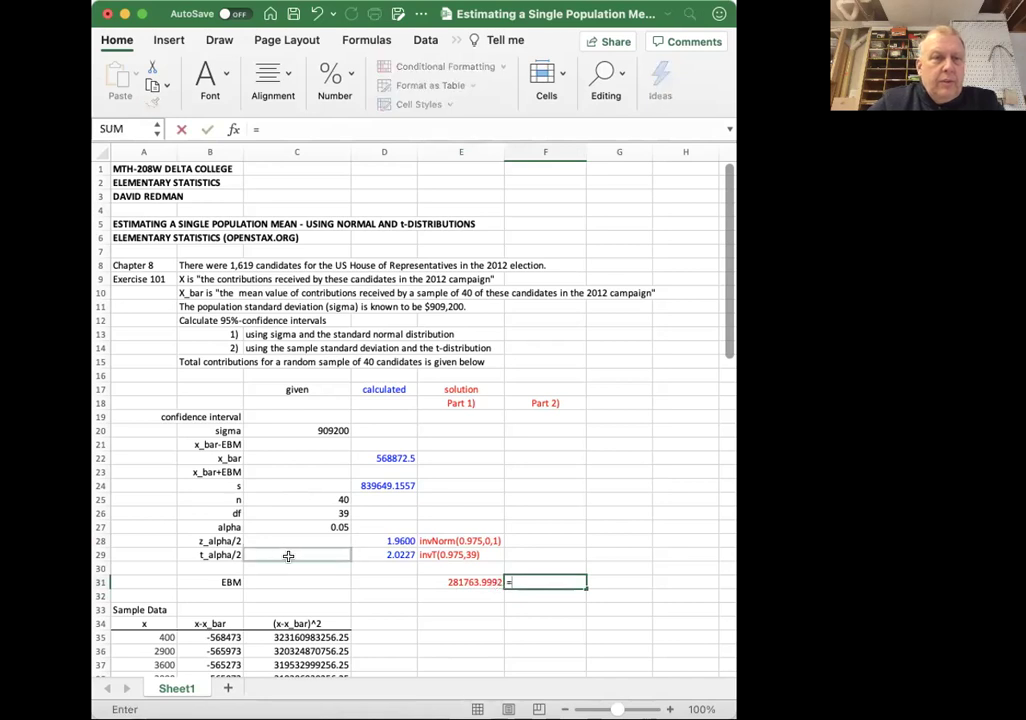
pyautogui.click(395, 554)
pyautogui.write('*')
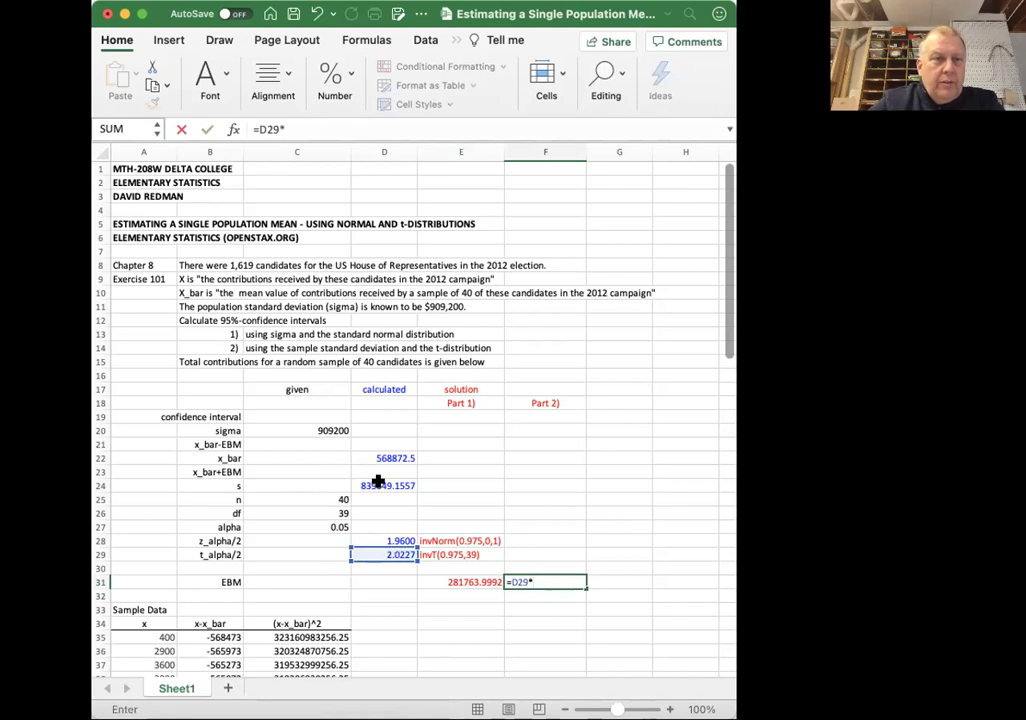
pyautogui.click(378, 481)
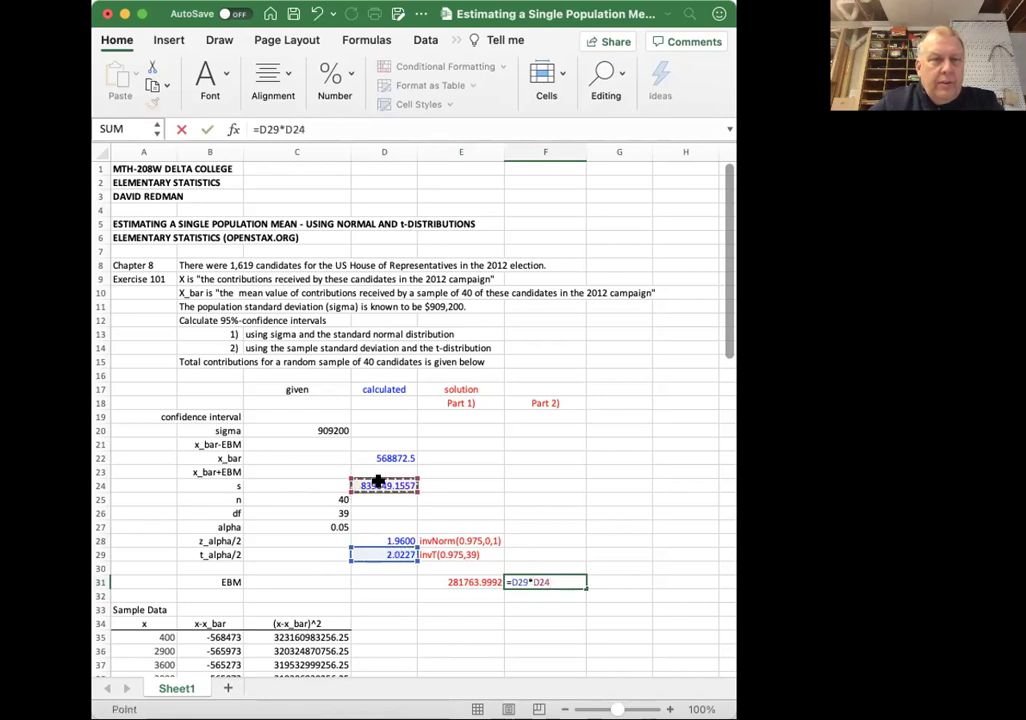
pyautogui.write('/')
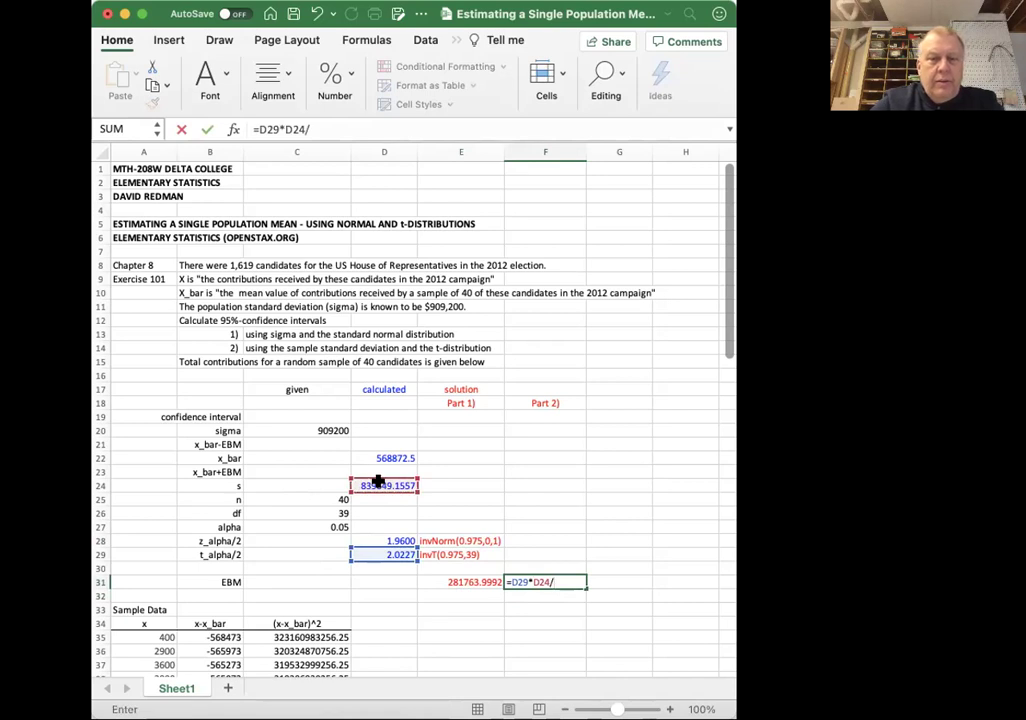
pyautogui.write('sqrt(')
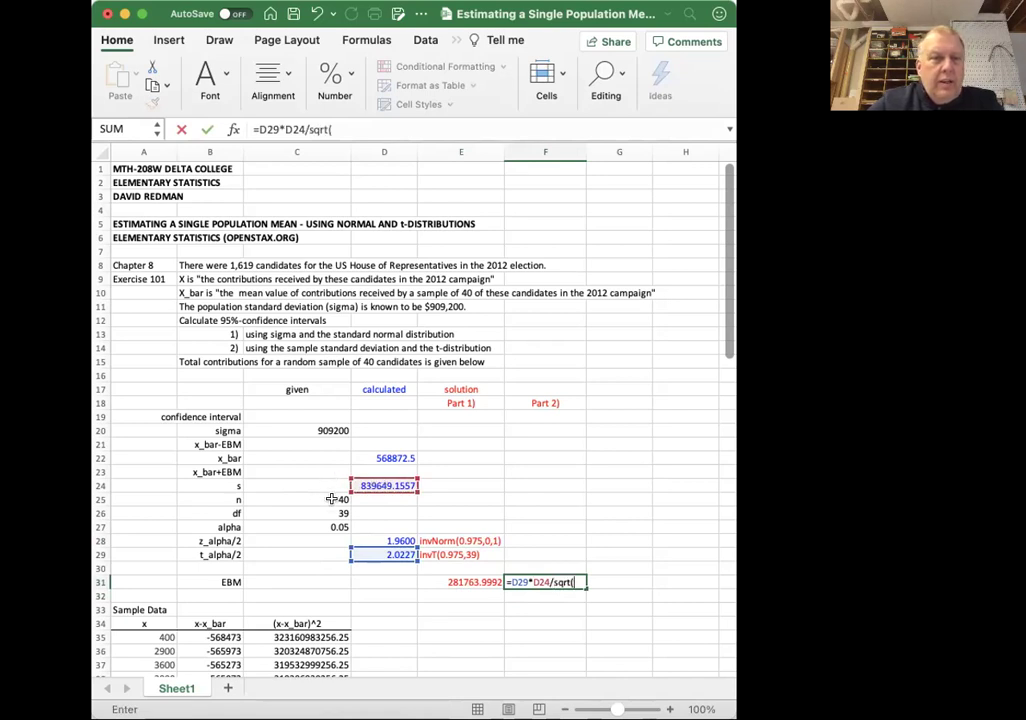
pyautogui.click(331, 499)
pyautogui.write('0')
pyautogui.press('BackSpace')
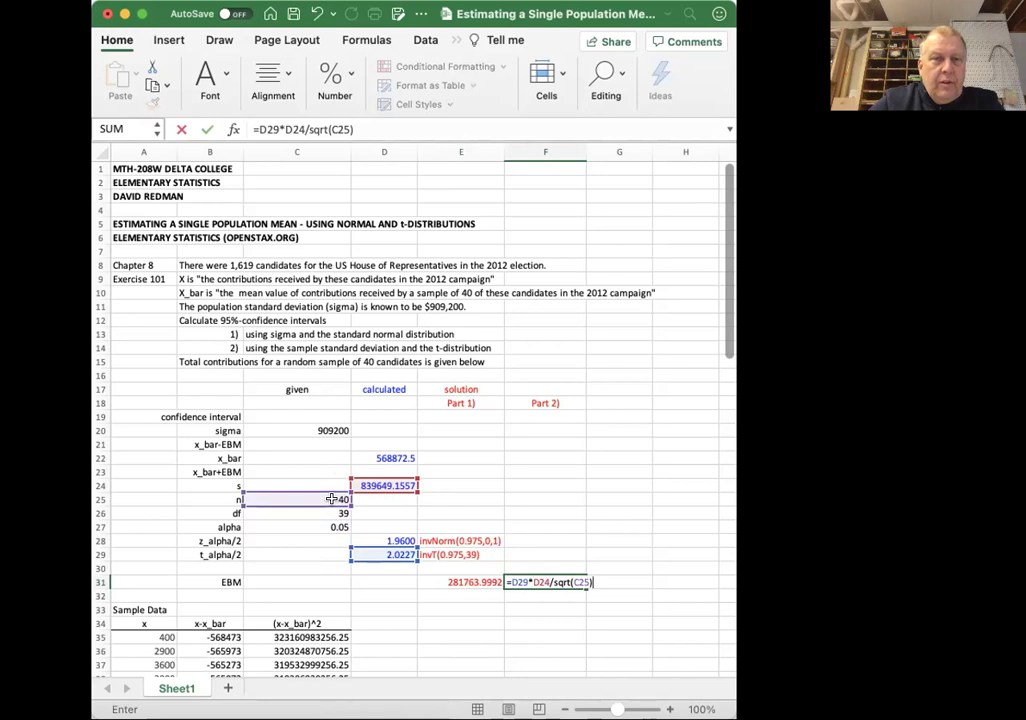
pyautogui.write(')')
pyautogui.press('Return')
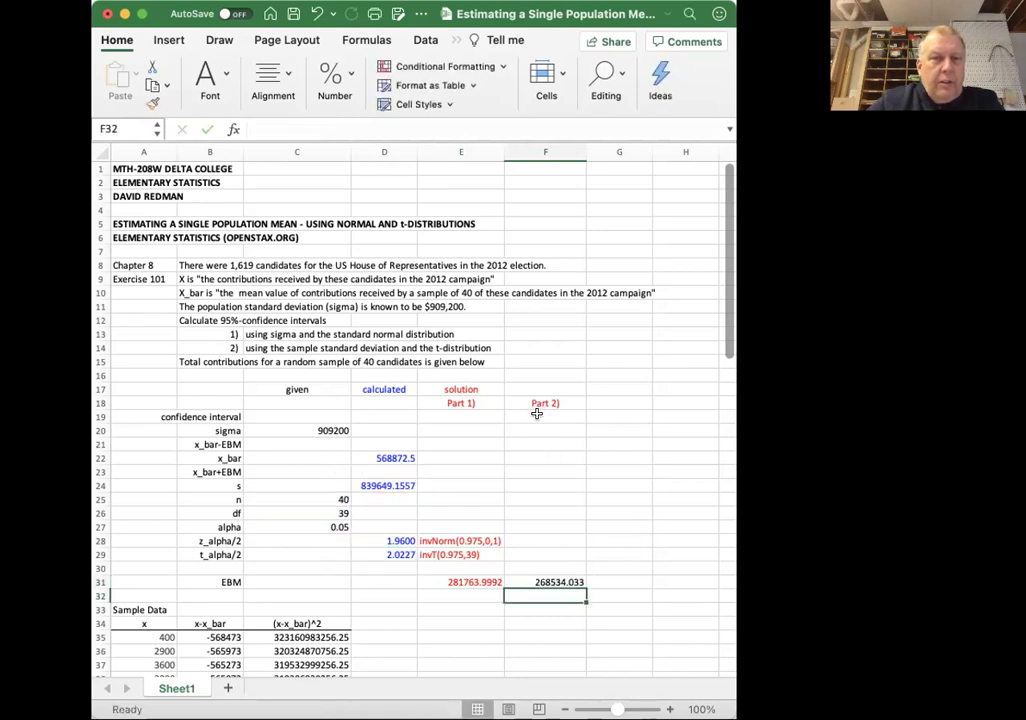
pyautogui.moveTo(538, 414); pyautogui.dragTo(527, 585)
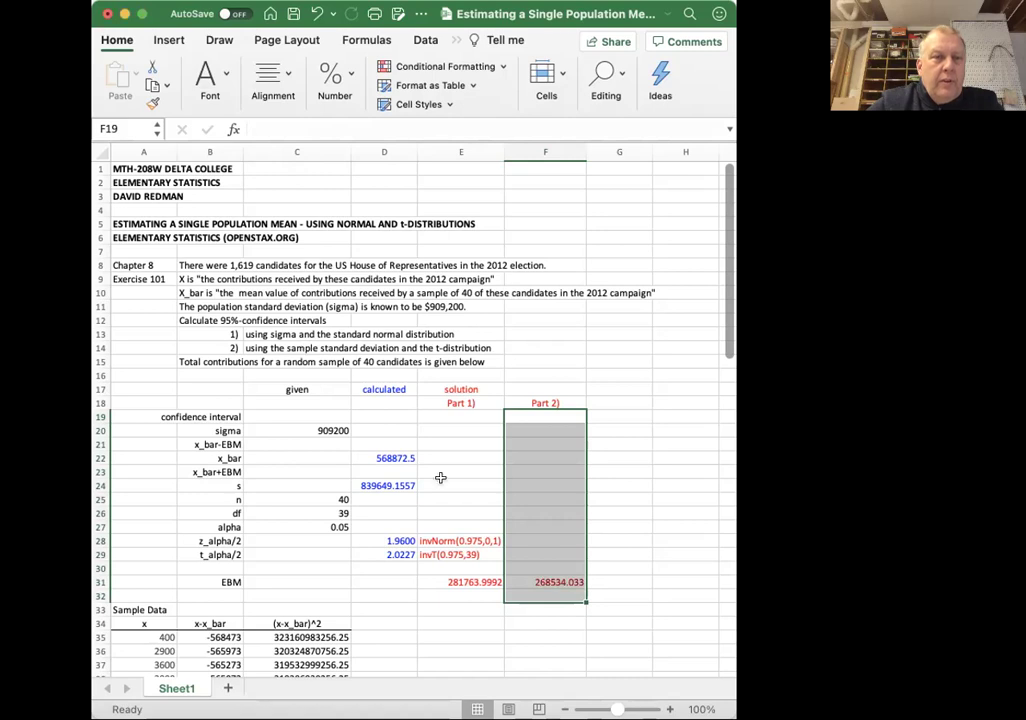
pyautogui.click(595, 526)
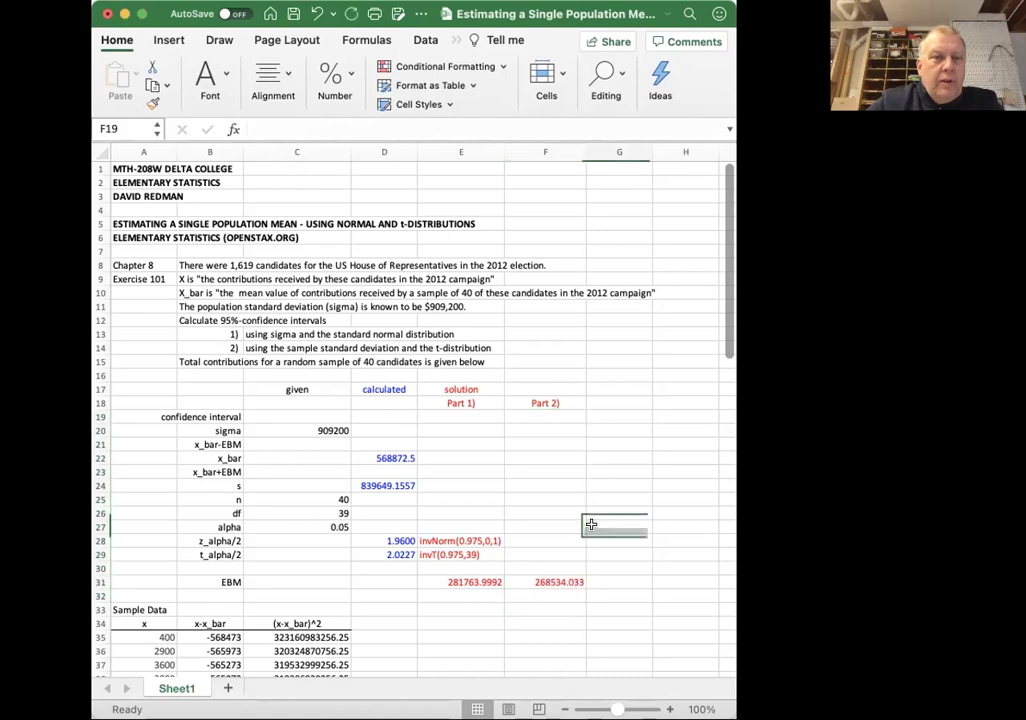
# Review the cell references used in the EBM formulas in E31 and F31
pyautogui.click(496, 584)
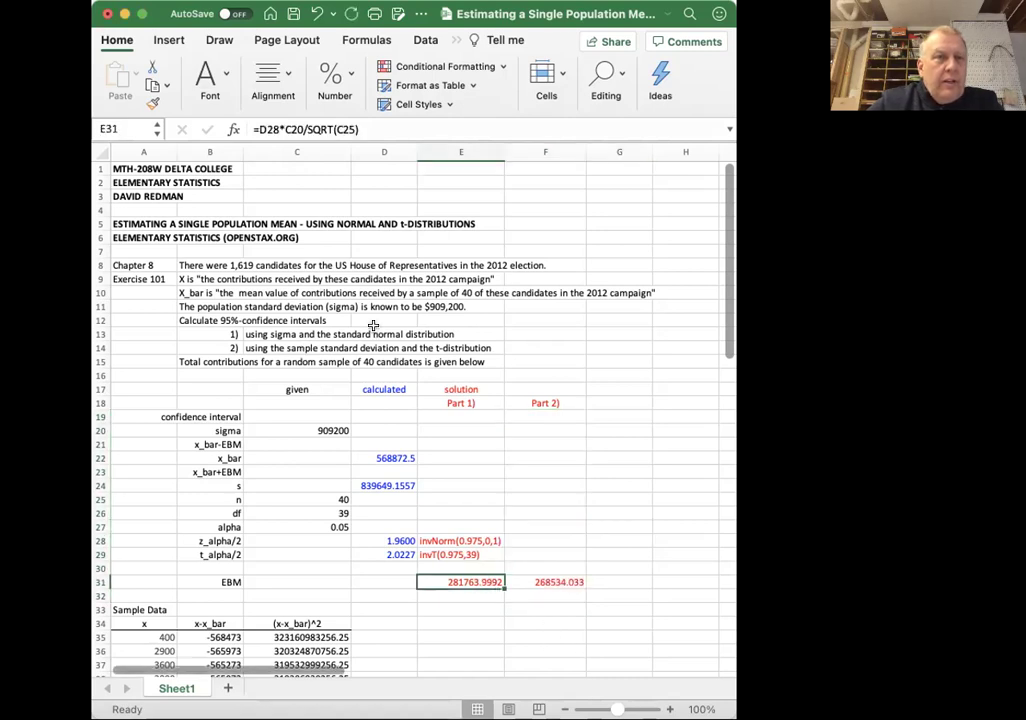
pyautogui.click(371, 128)
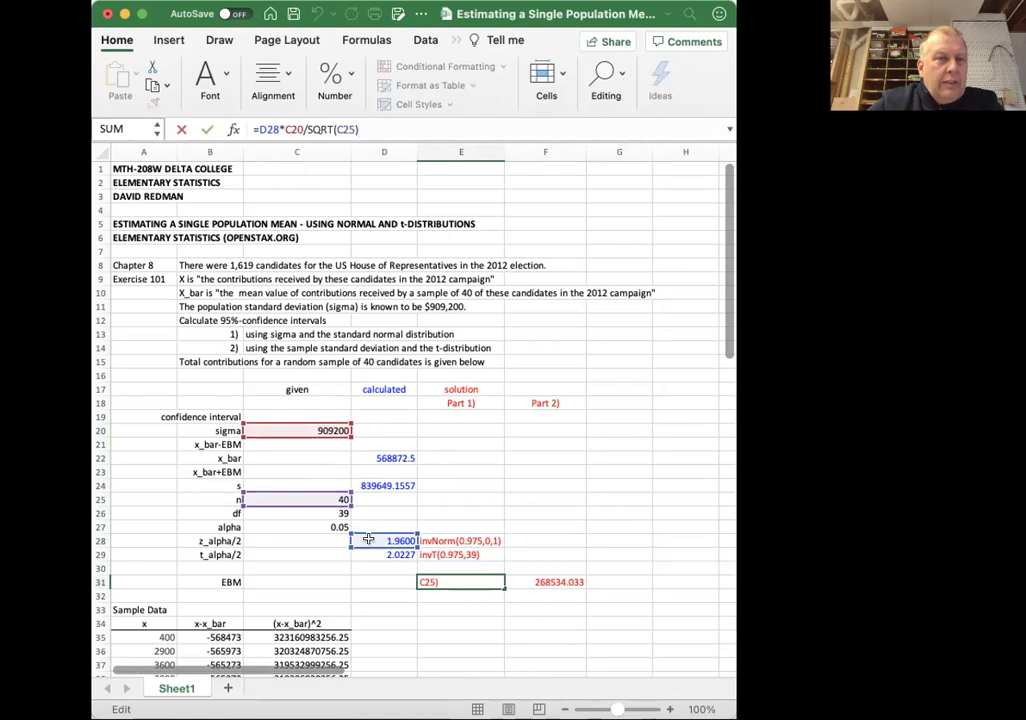
pyautogui.press('Return')
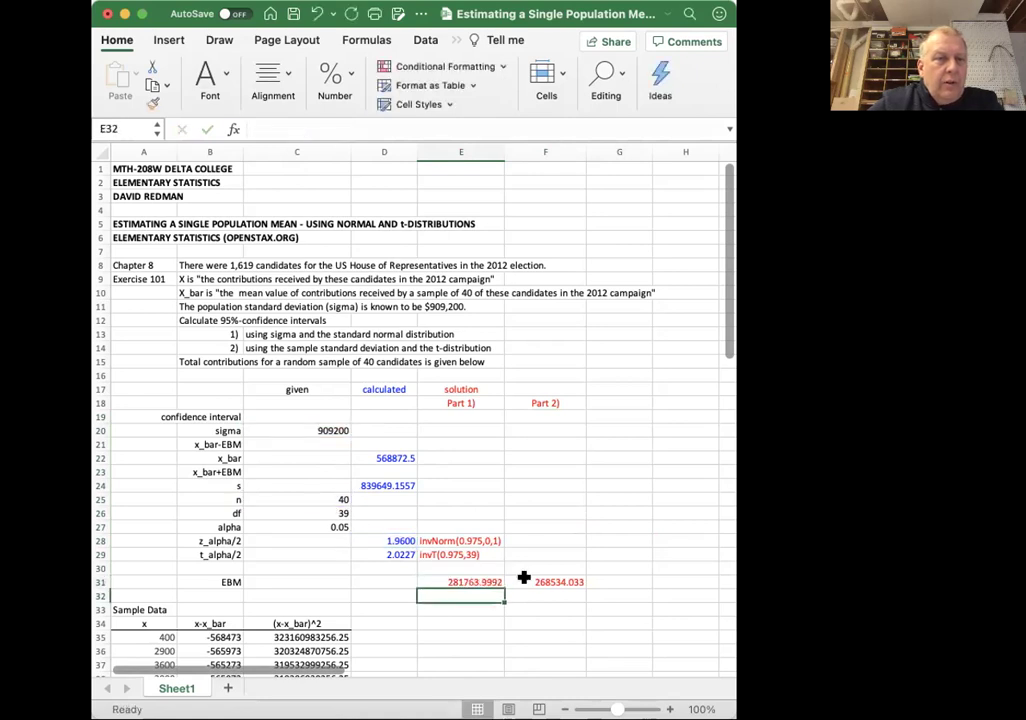
pyautogui.click(525, 580)
pyautogui.click(372, 129)
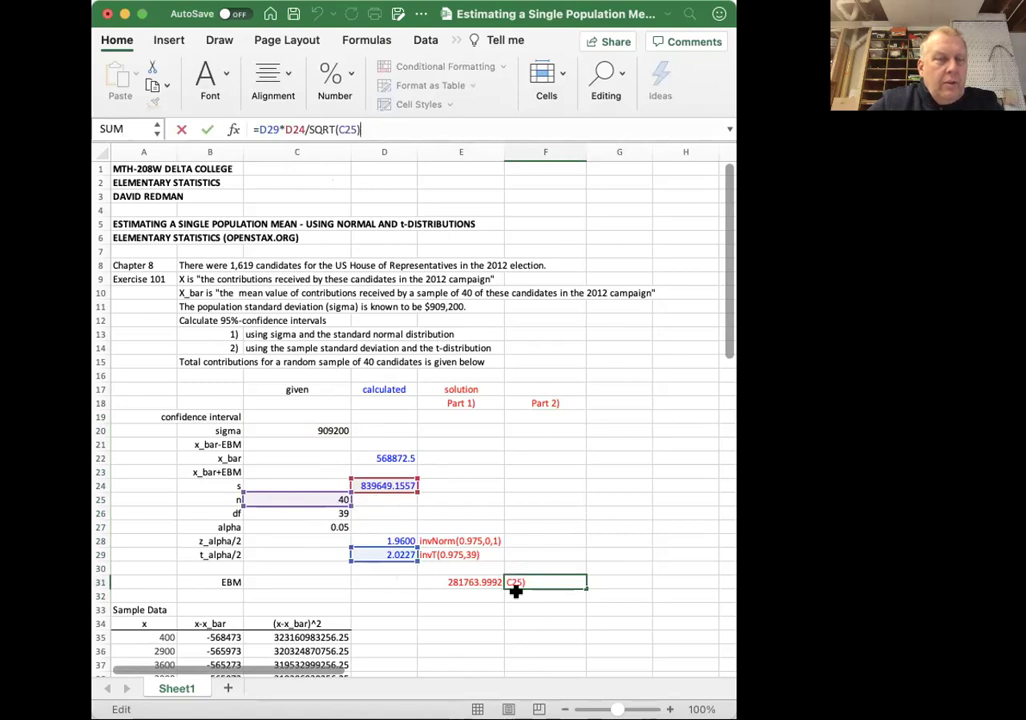
pyautogui.click(562, 608)
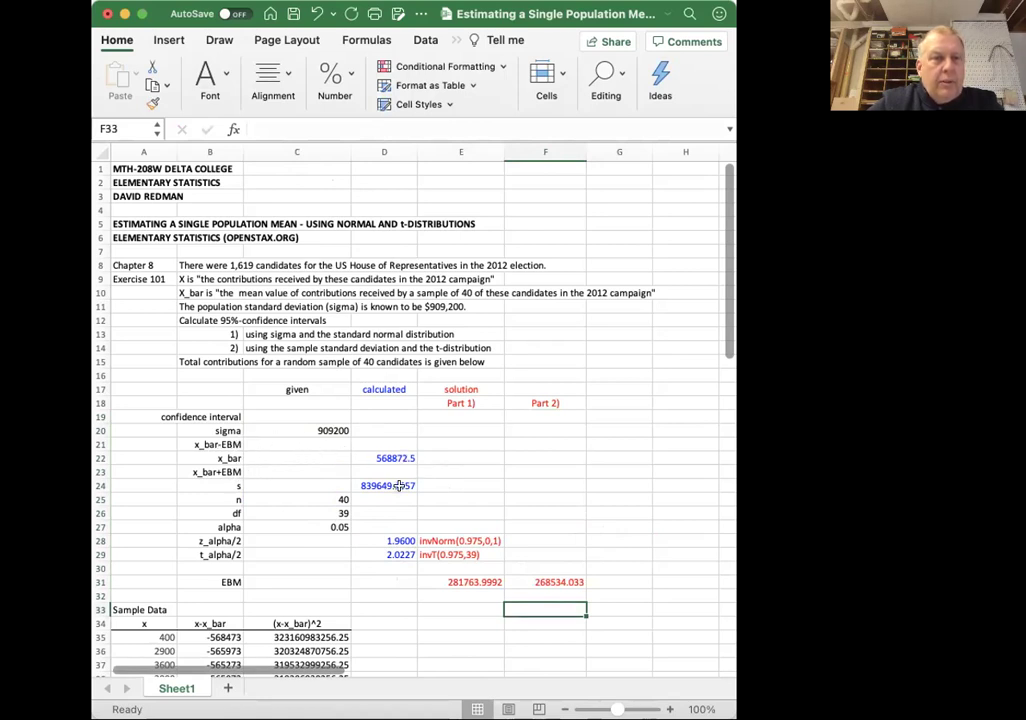
# Calculate the Part 1 lower limit x_bar-EBM in E21 with the formula =D22-E31
pyautogui.click(449, 448)
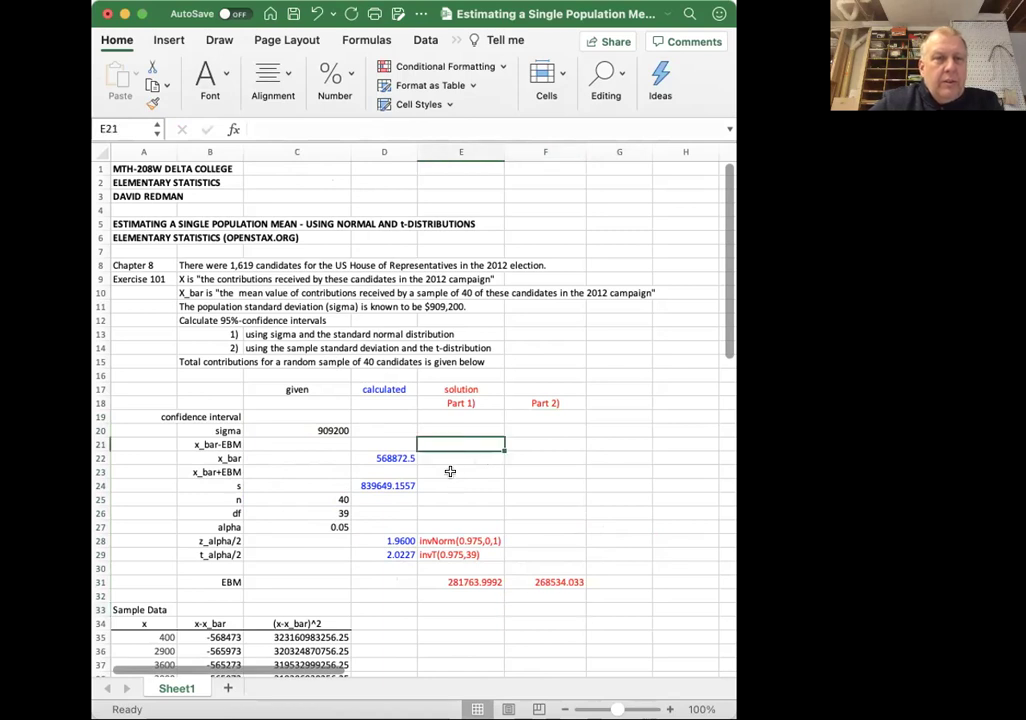
pyautogui.write('=')
pyautogui.click(395, 457)
pyautogui.write('-')
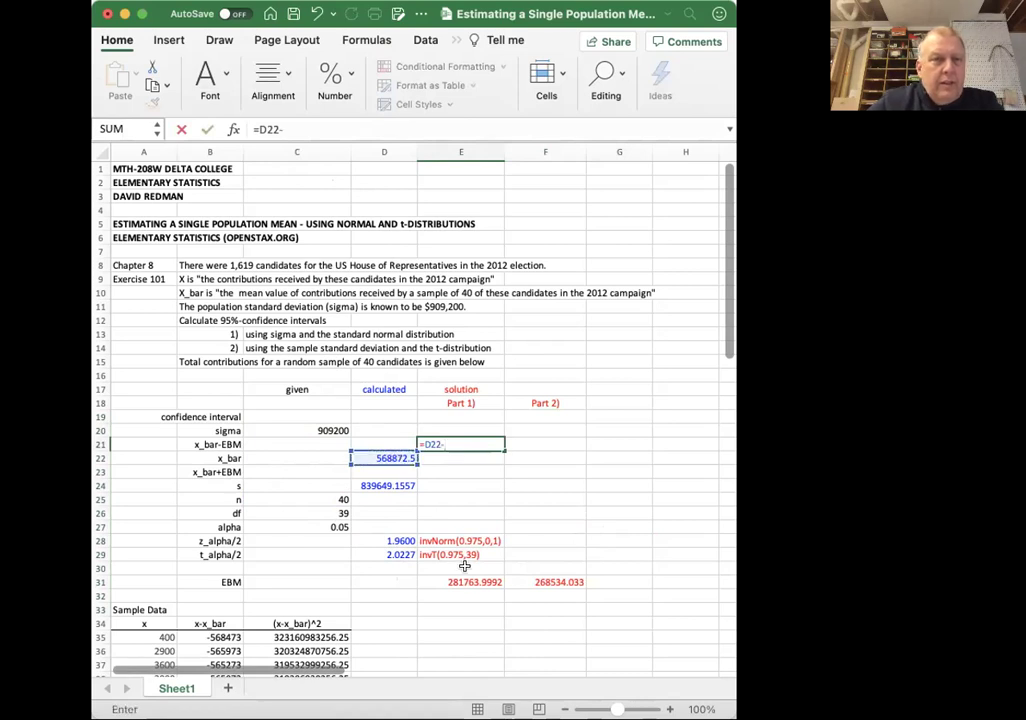
pyautogui.click(466, 580)
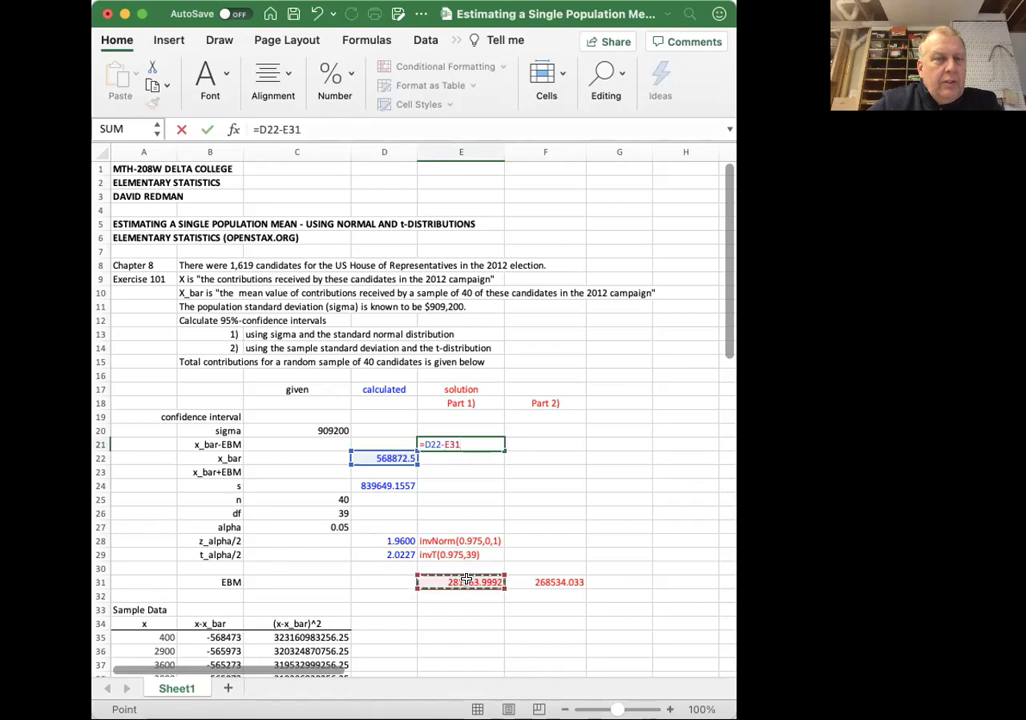
pyautogui.press('Return')
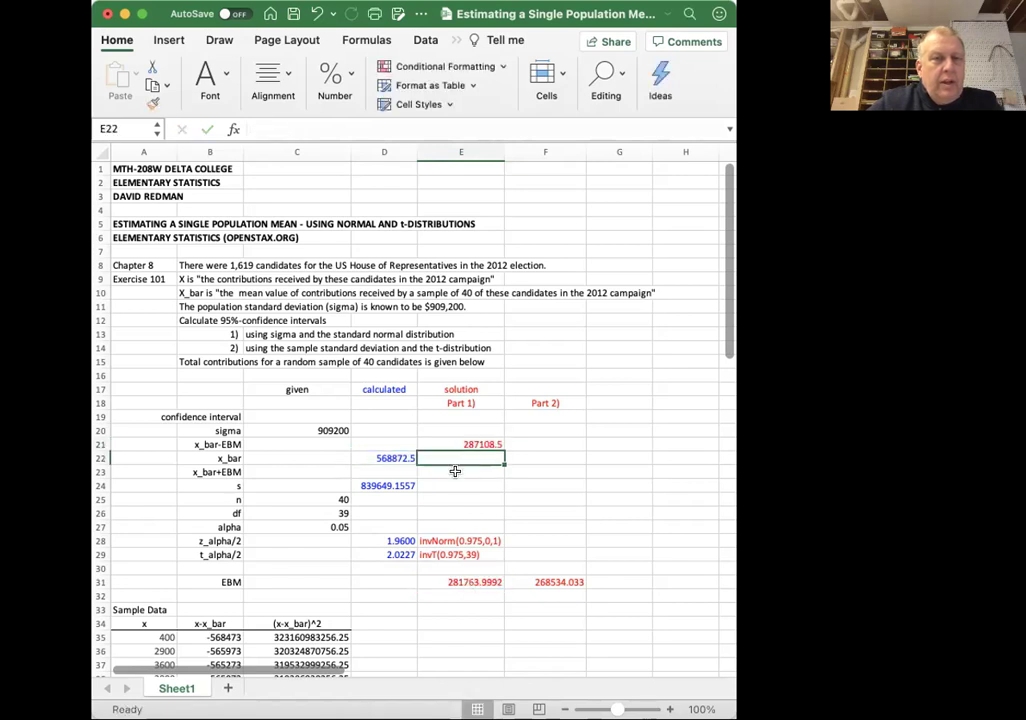
# Calculate the Part 1 upper limit x_bar+EBM in E23 with the formula =D22+E31
pyautogui.click(455, 471)
pyautogui.write('=')
pyautogui.click(386, 459)
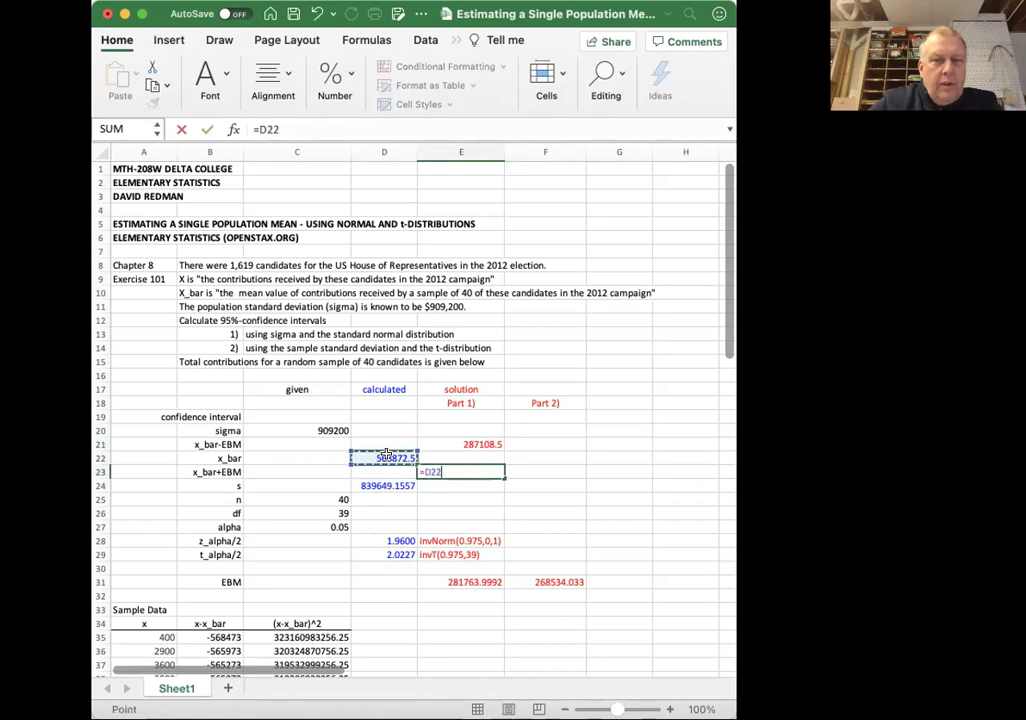
pyautogui.write('+')
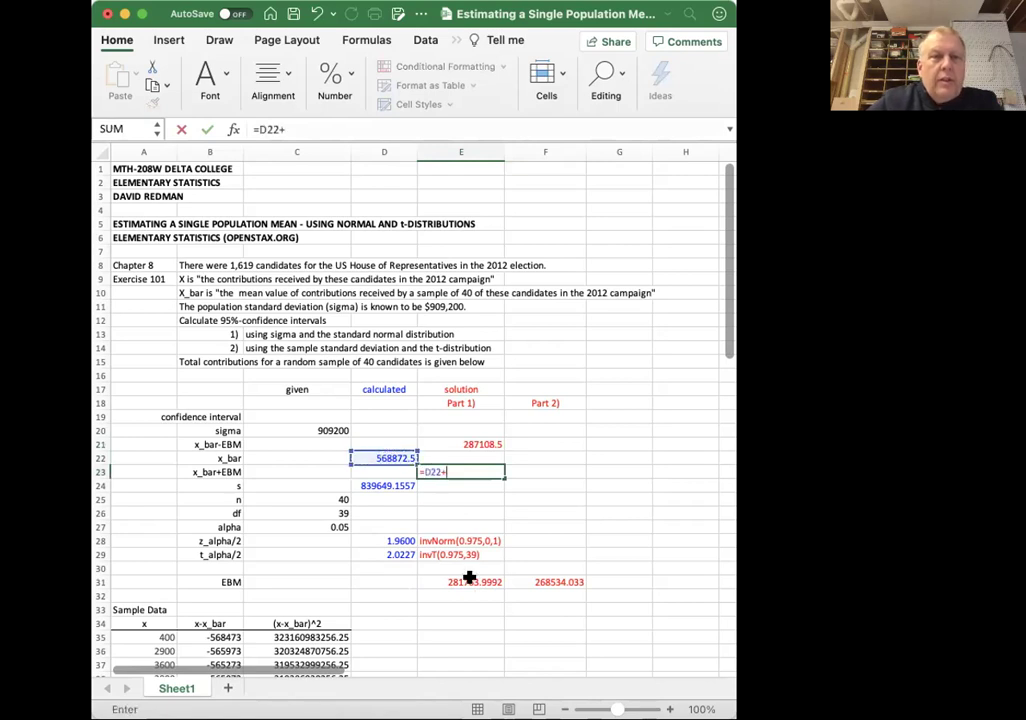
pyautogui.click(469, 580)
pyautogui.press('Return')
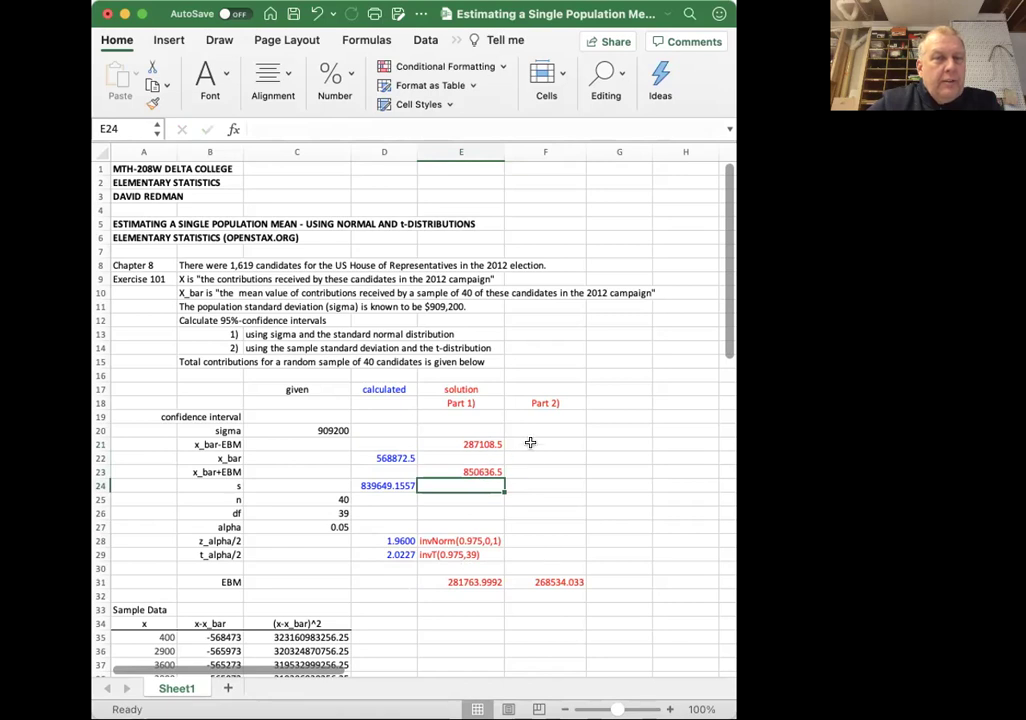
# Calculate the Part 2 lower limit x_bar-EBM in F21 with the formula =D22-F31
pyautogui.click(530, 442)
pyautogui.write('=')
pyautogui.click(397, 456)
pyautogui.write('-')
pyautogui.click(556, 580)
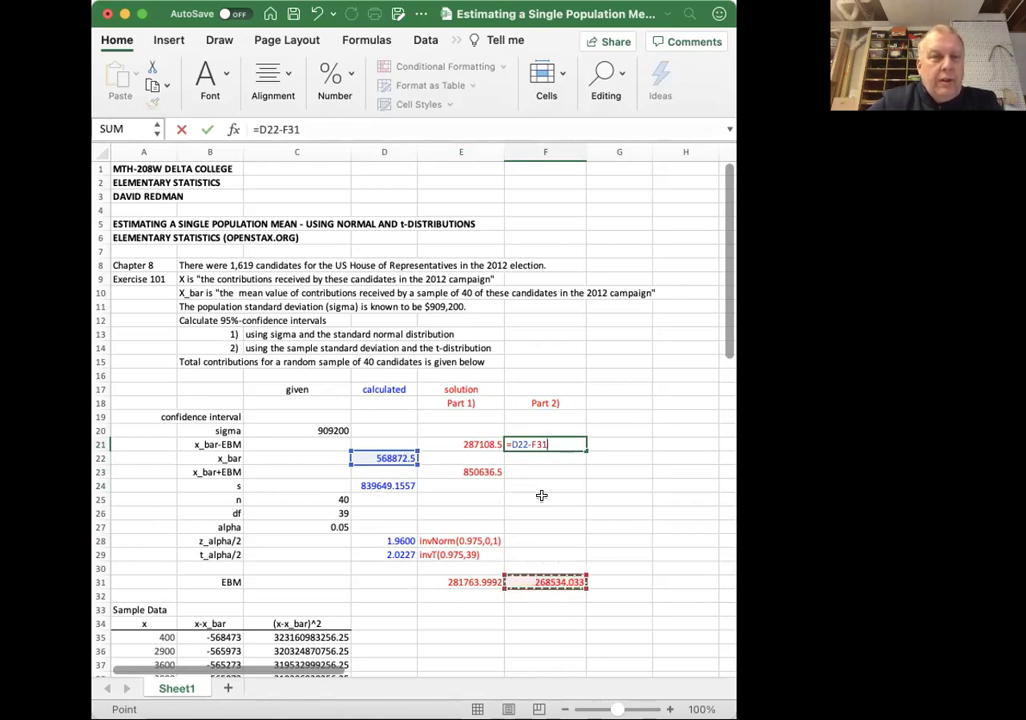
pyautogui.press('Return')
# Calculate the Part 2 upper limit x_bar+EBM in F23 with the formula =D22+F31
pyautogui.click(533, 471)
pyautogui.write('=')
pyautogui.click(396, 457)
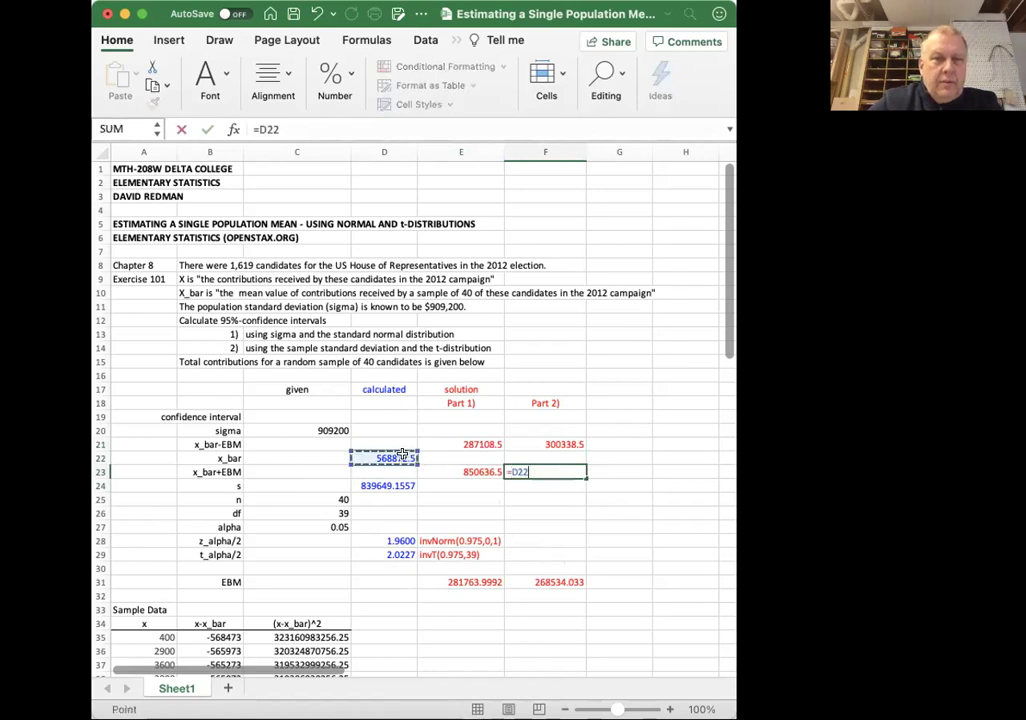
pyautogui.write('+')
pyautogui.click(527, 581)
pyautogui.press('Return')
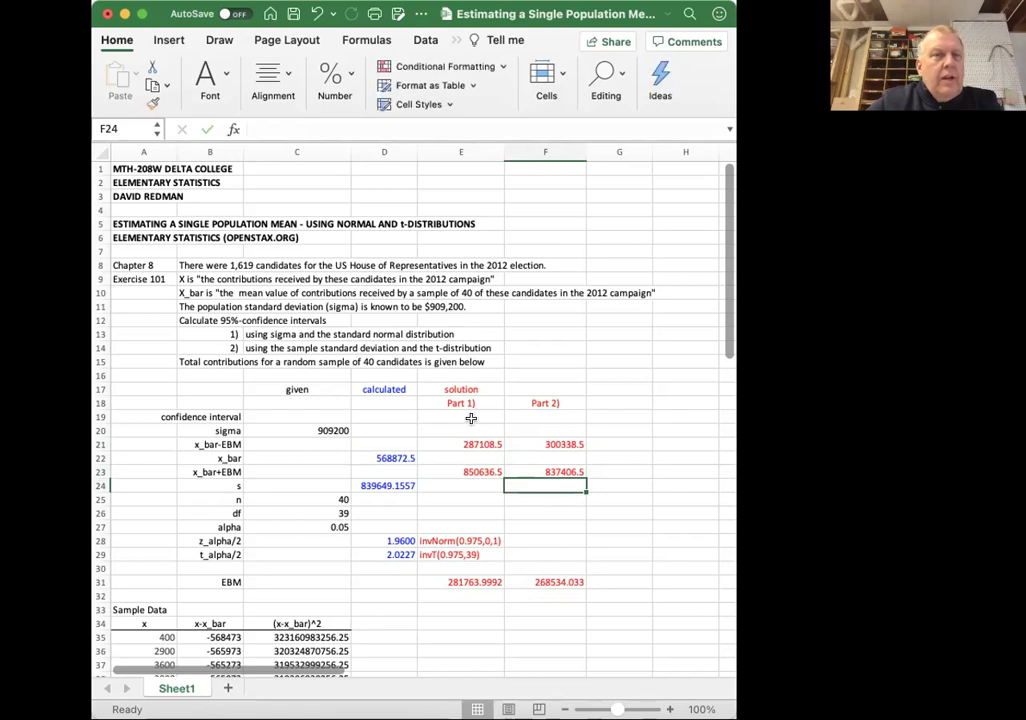
# Enter the rounded Part 1 confidence interval (287100,850600) in cell E19
pyautogui.click(456, 415)
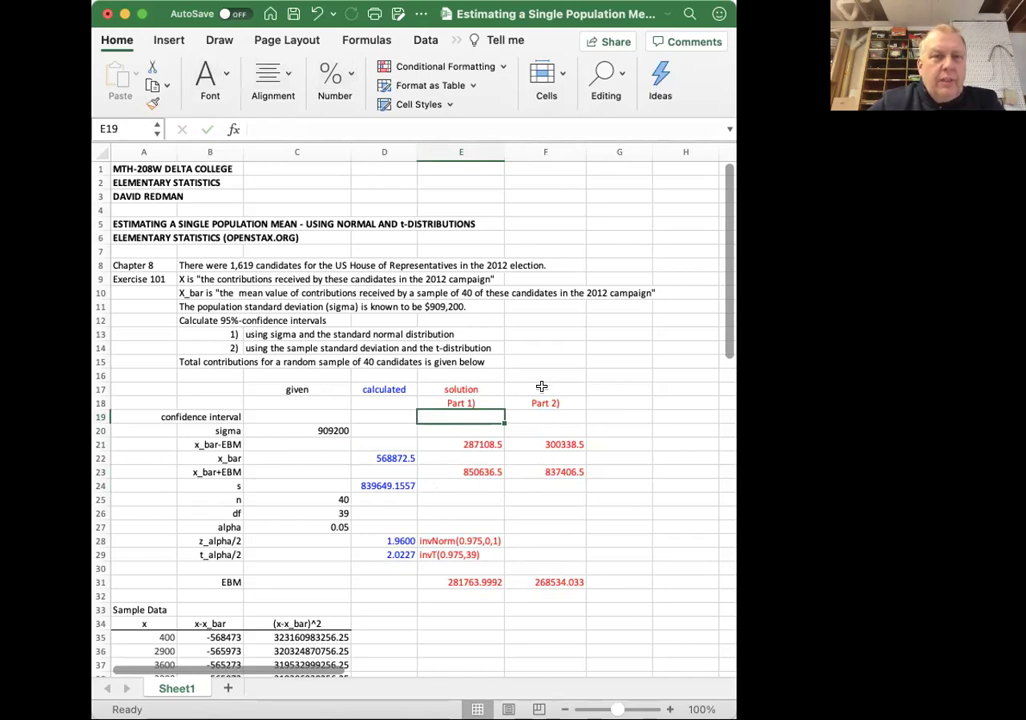
pyautogui.moveTo(543, 415); pyautogui.dragTo(458, 416)
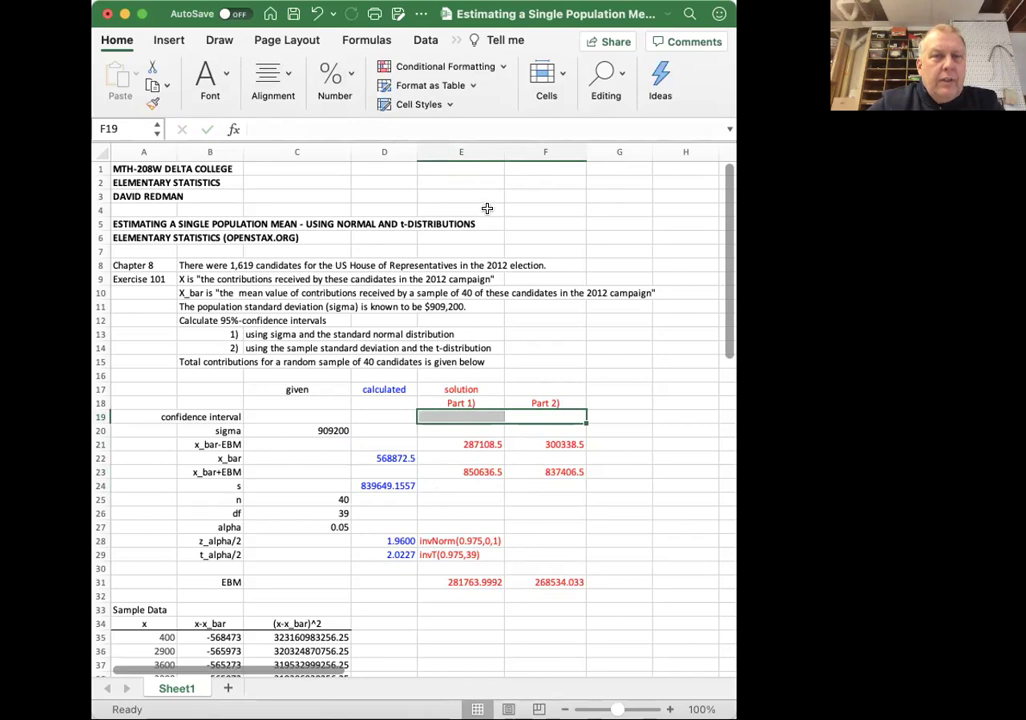
pyautogui.click(483, 318)
pyautogui.click(466, 415)
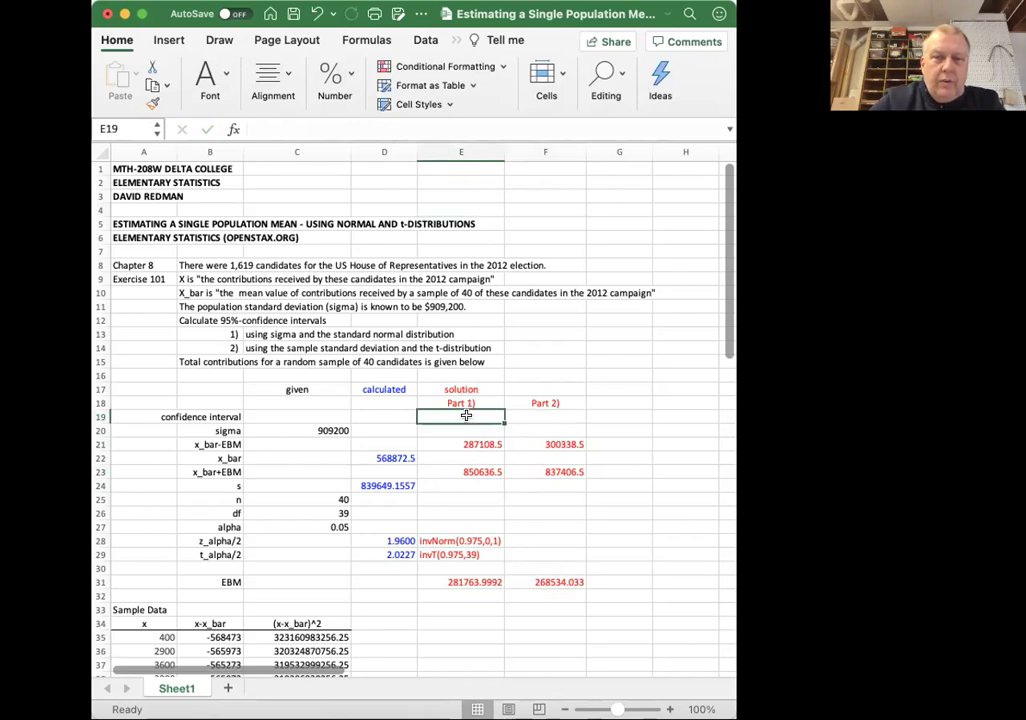
pyautogui.write('(287100,')
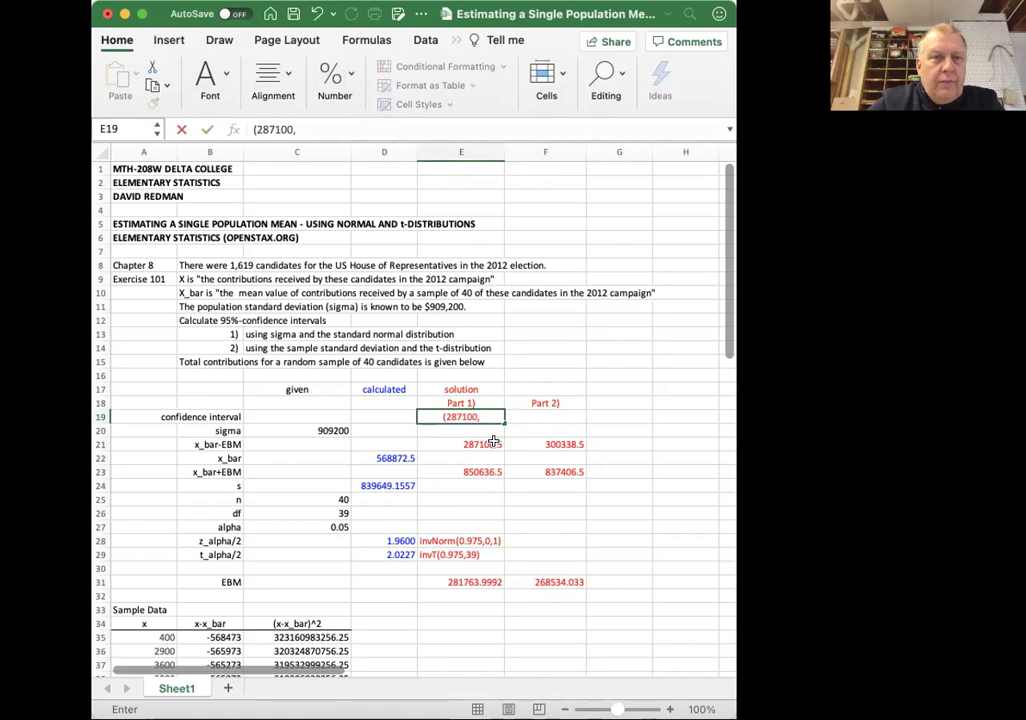
pyautogui.write('85')
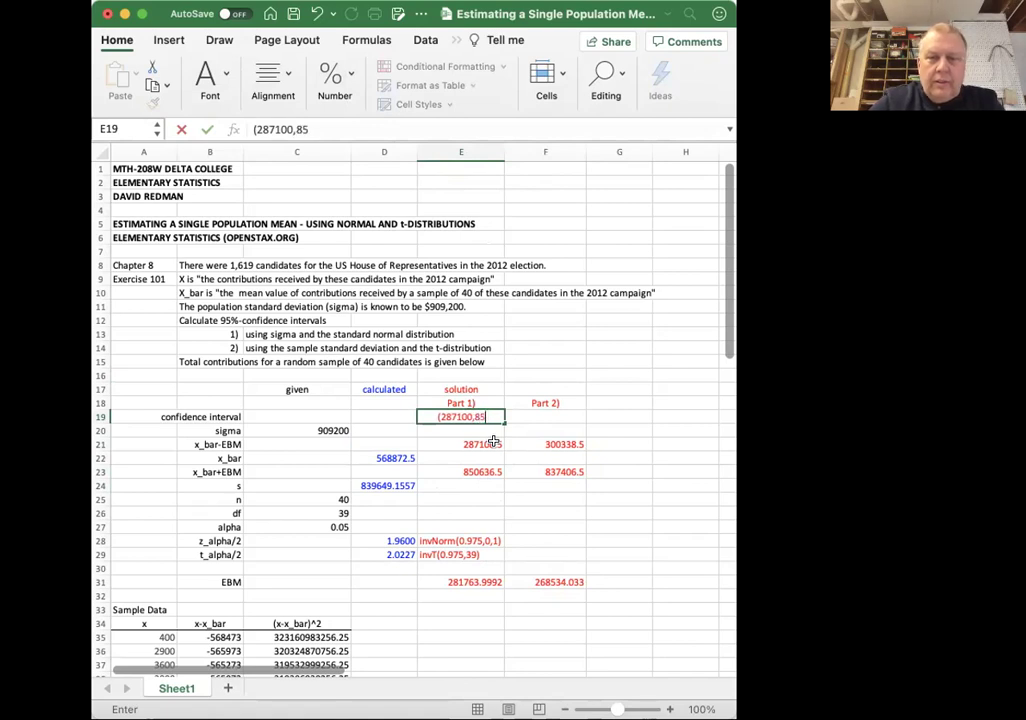
pyautogui.write('0600)')
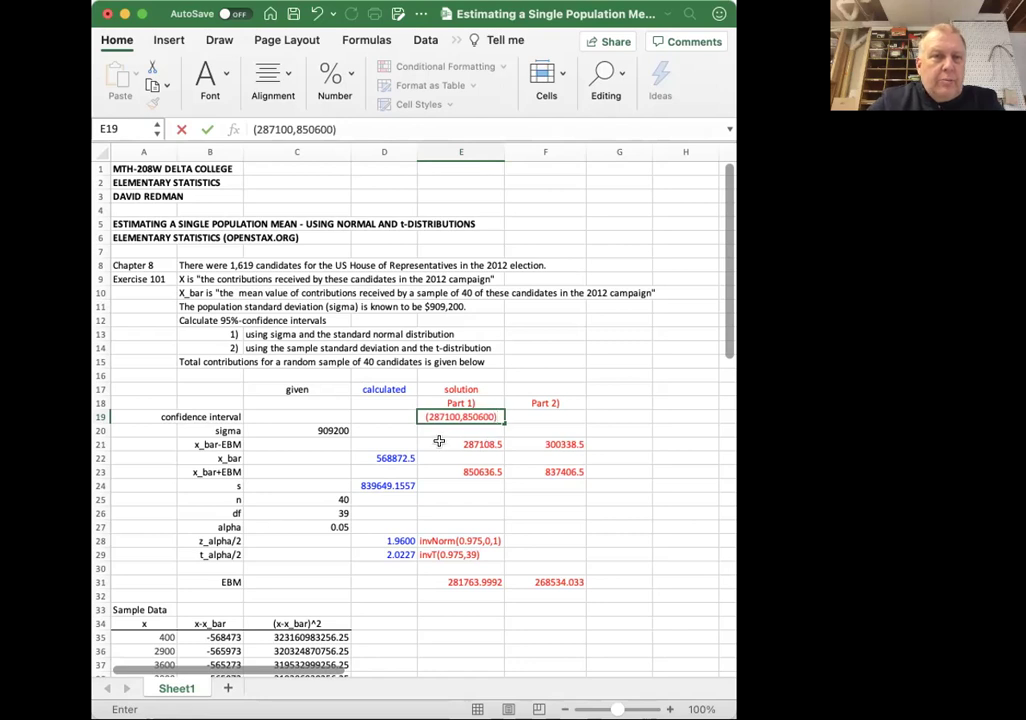
# Enter the rounded Part 2 confidence interval (300300,837400) in cell F19
pyautogui.click(548, 416)
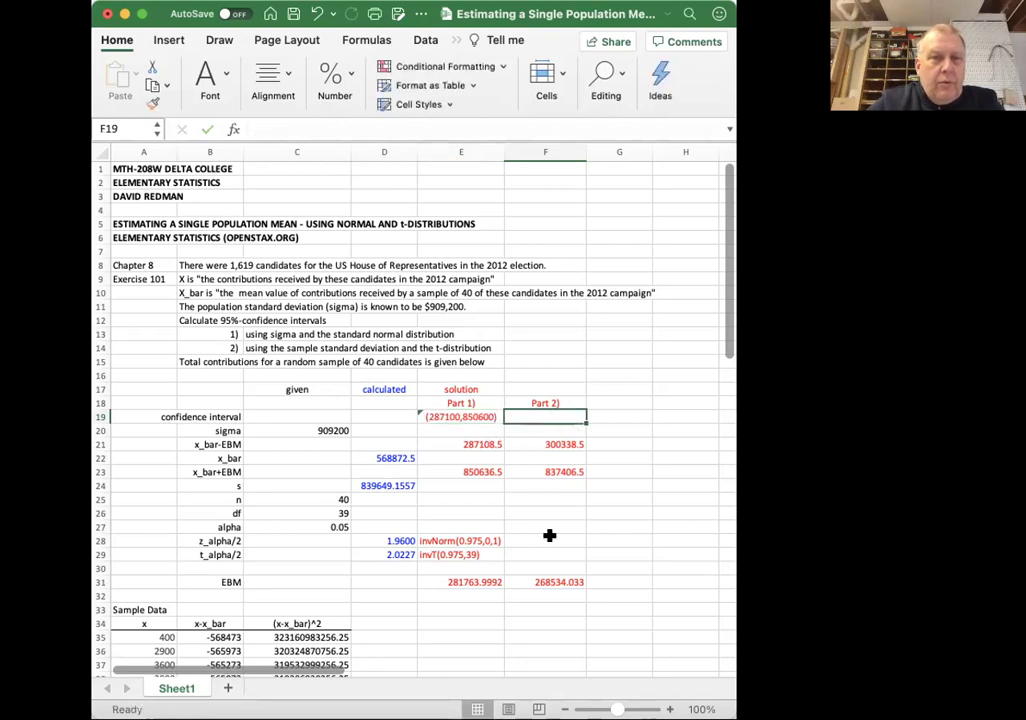
pyautogui.write('(3003')
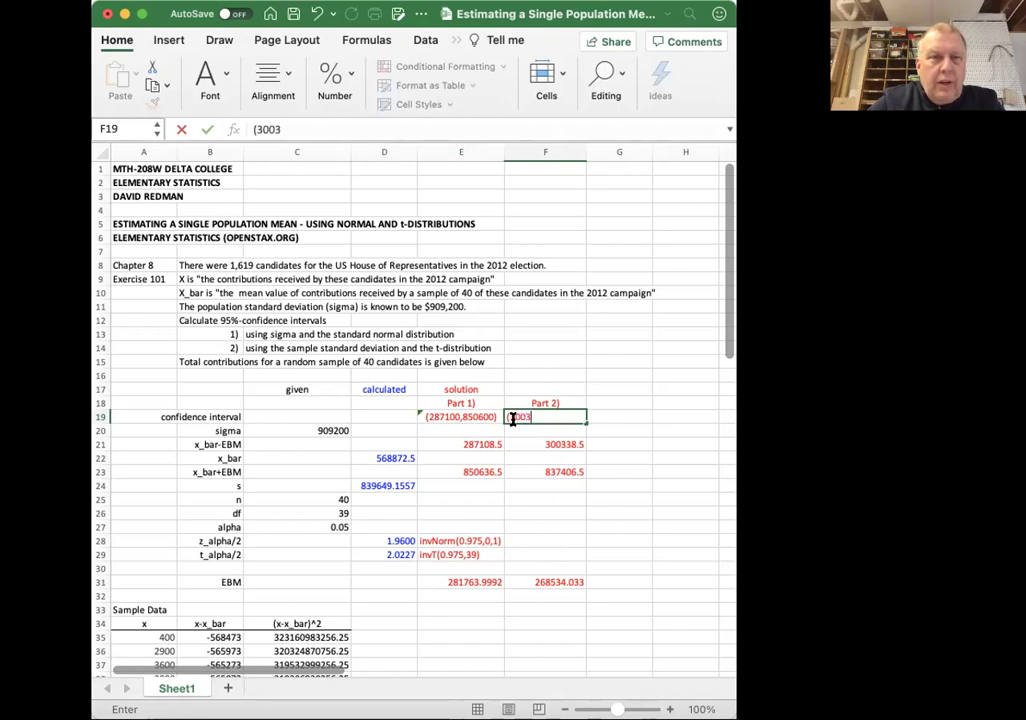
pyautogui.write('00,837')
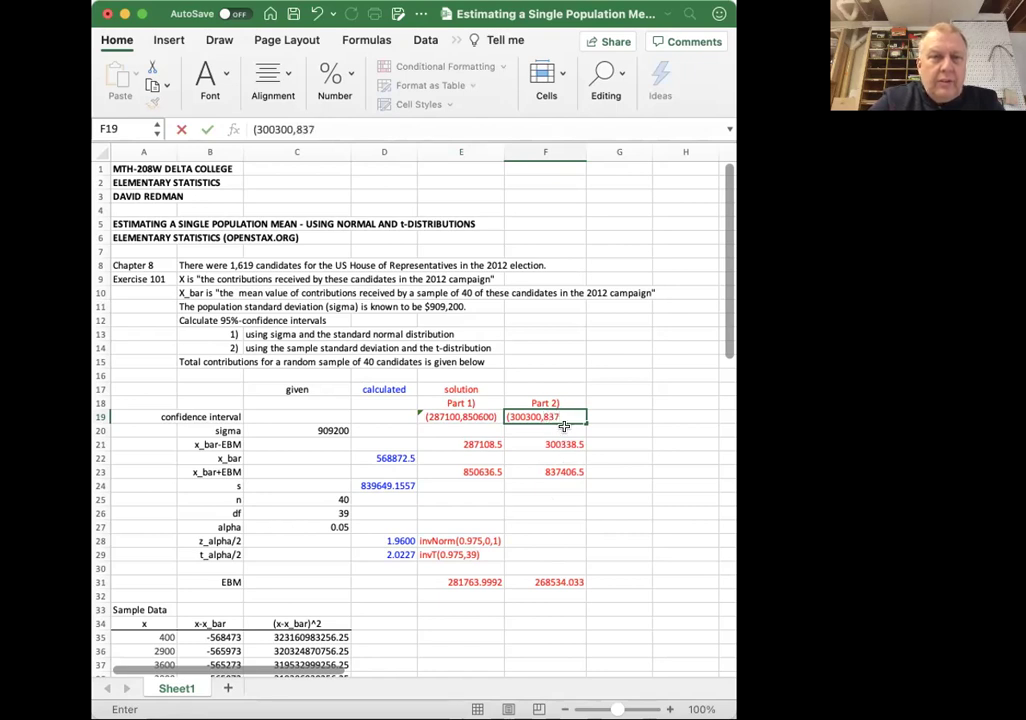
pyautogui.write('400)')
# Clear the error indicators from the two confidence interval cells E19:F19
pyautogui.click(458, 443)
pyautogui.click(447, 416)
pyautogui.hotkey('shift', 'Right')
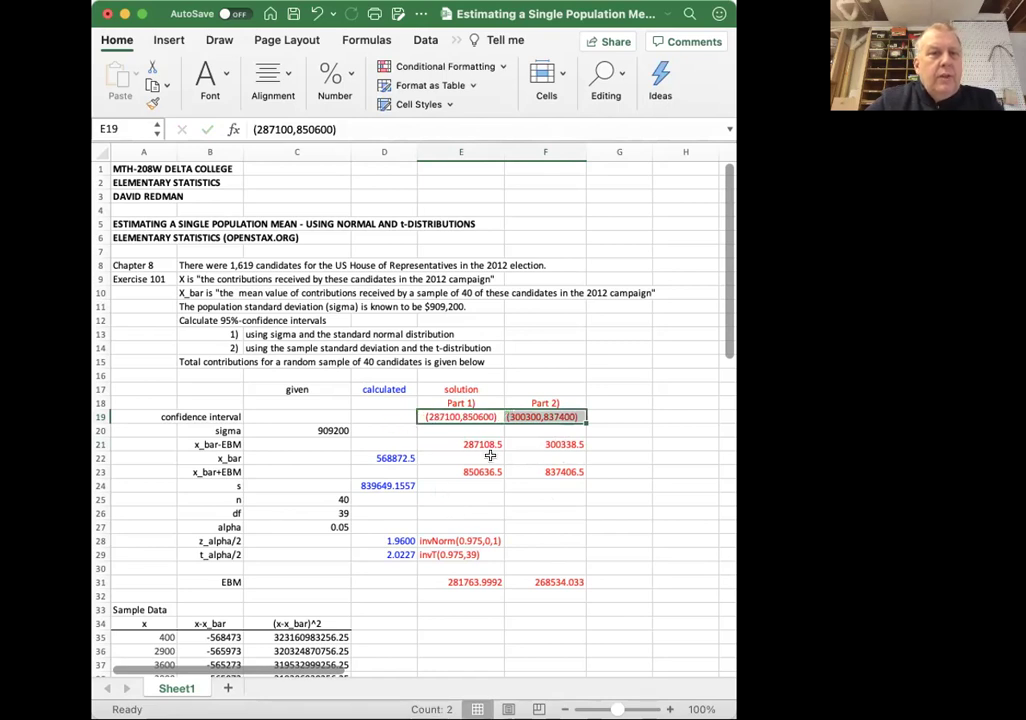
pyautogui.click(548, 458)
# Center the Part 2 confidence interval in cell F19 to match the alignment of the Part 1 interval
pyautogui.click(460, 416)
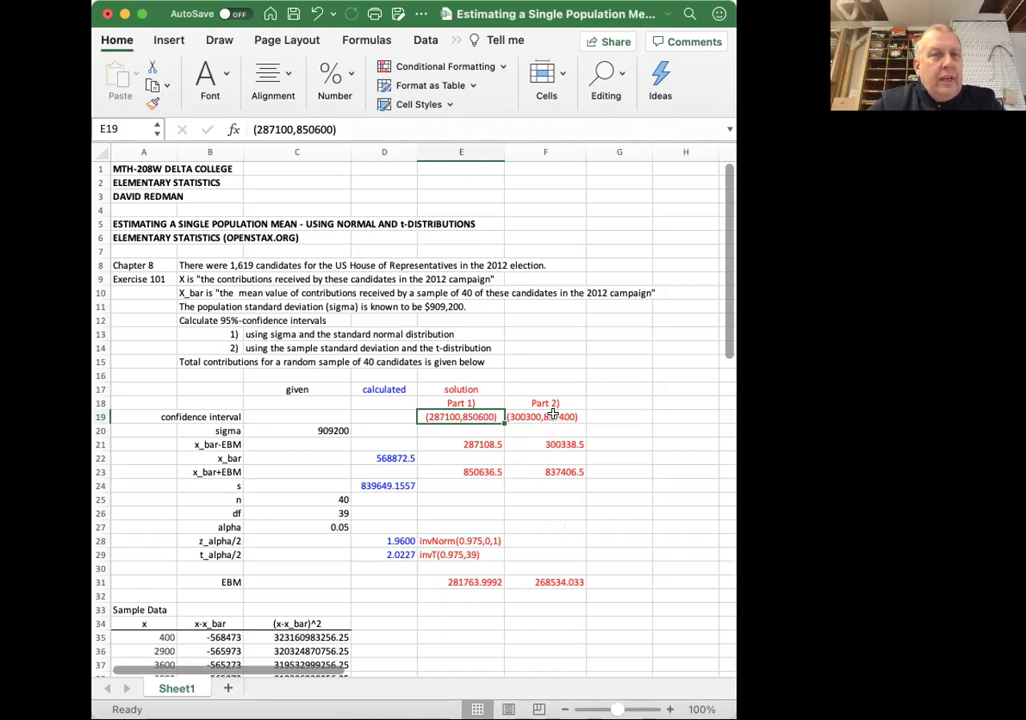
pyautogui.click(557, 415)
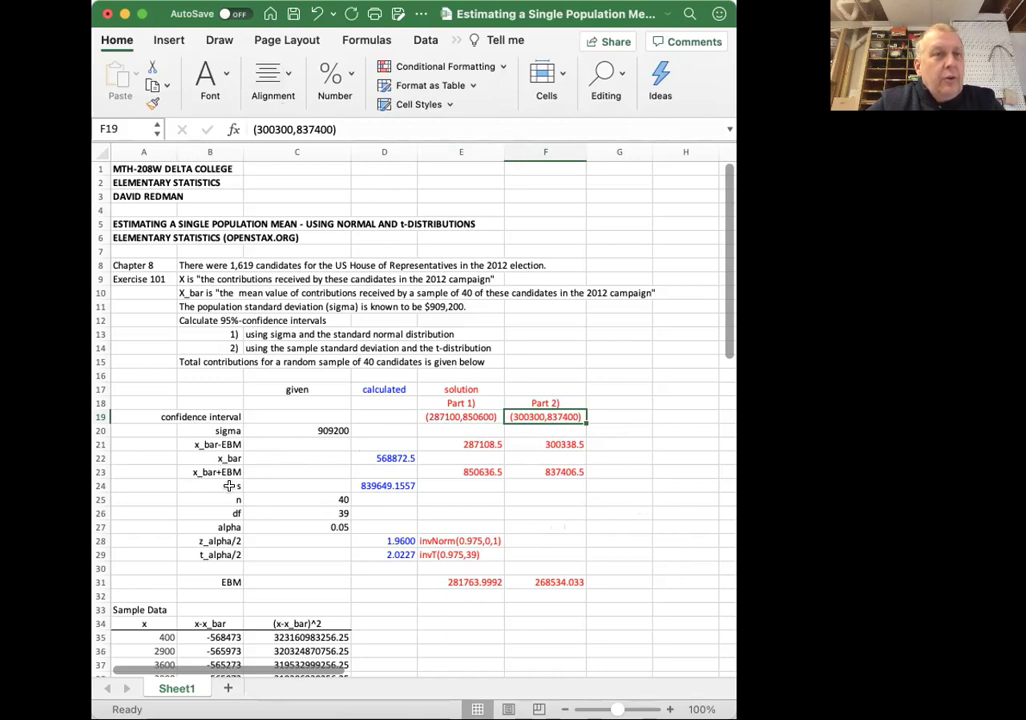
pyautogui.click(620, 418)
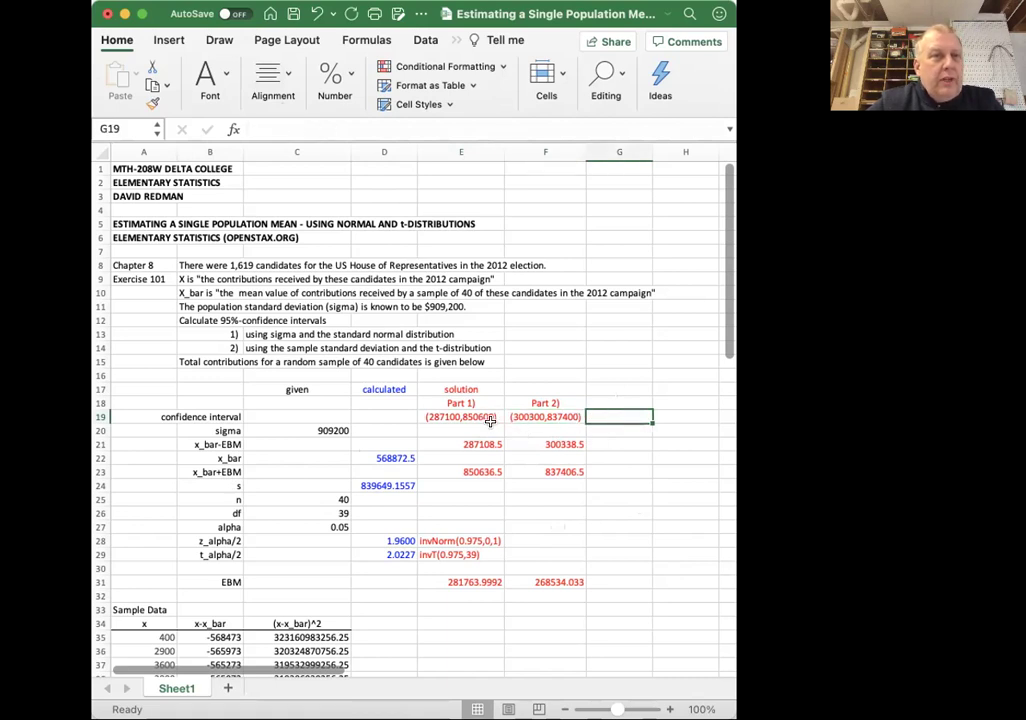